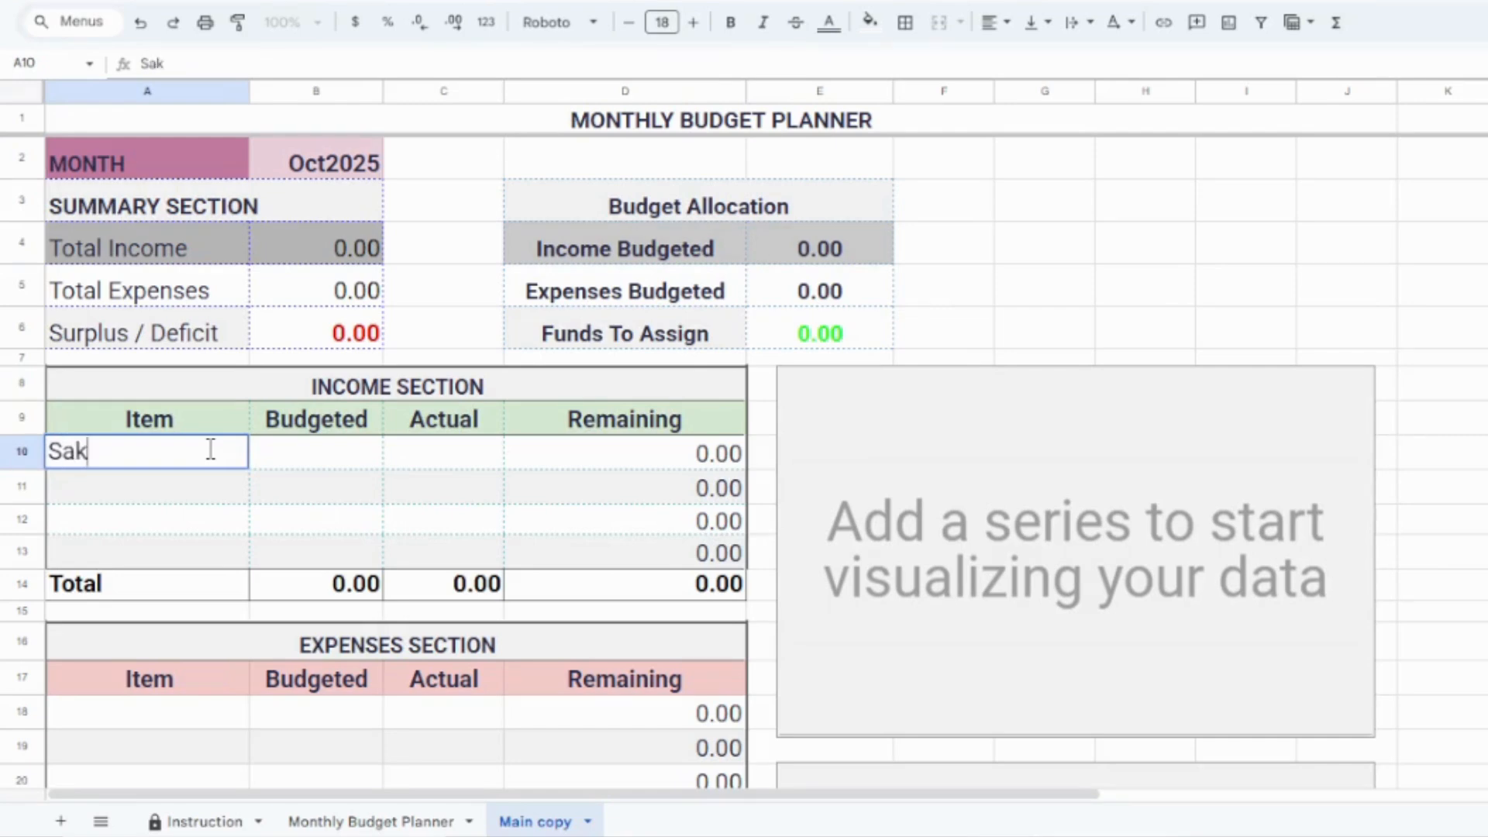
Step: Enter Salary as the first income item with a budgeted amount of 40000
key(BackSpace)
text(lary)
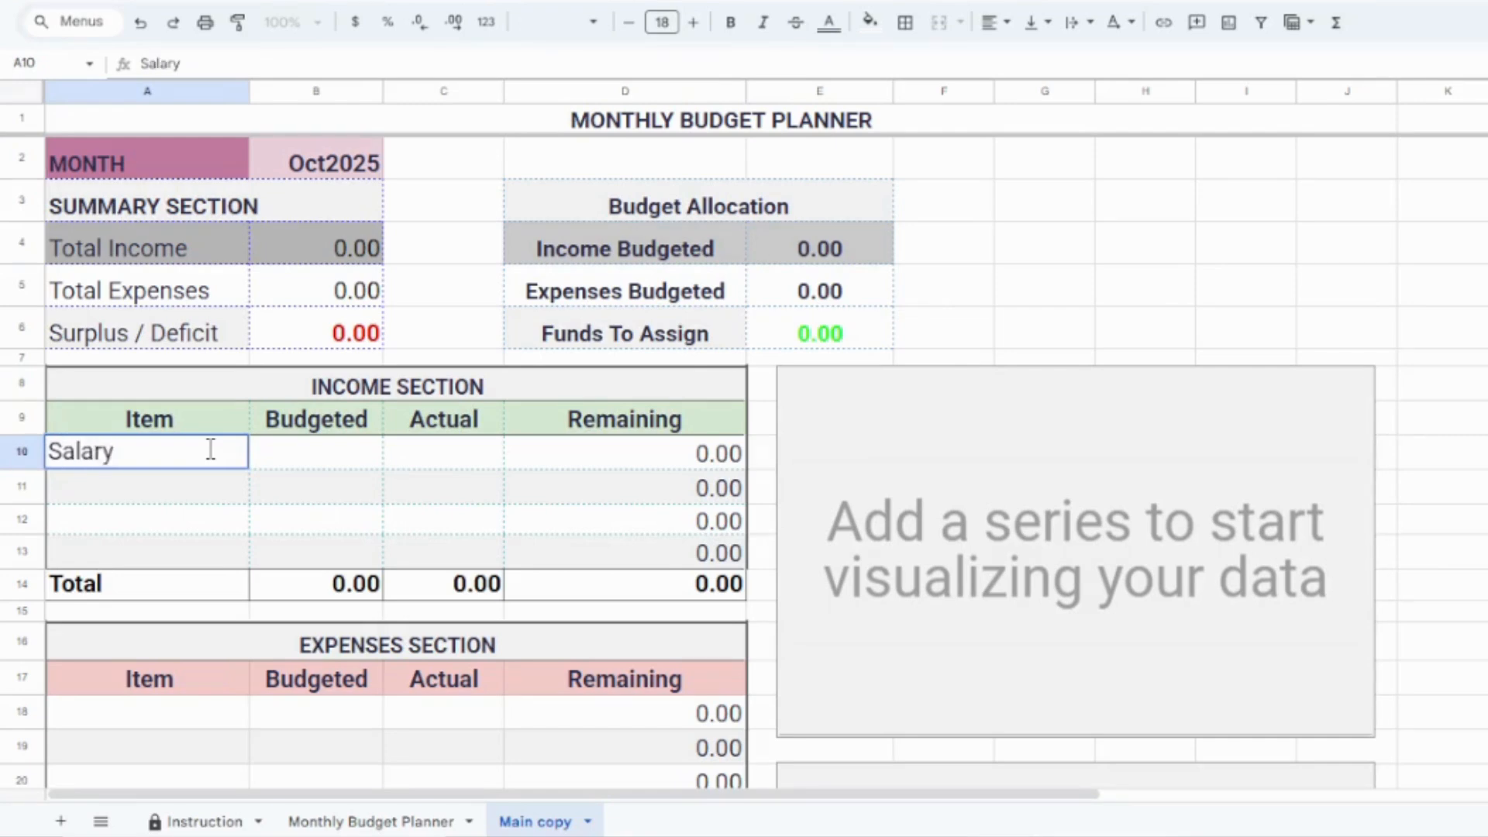
key(Tab)
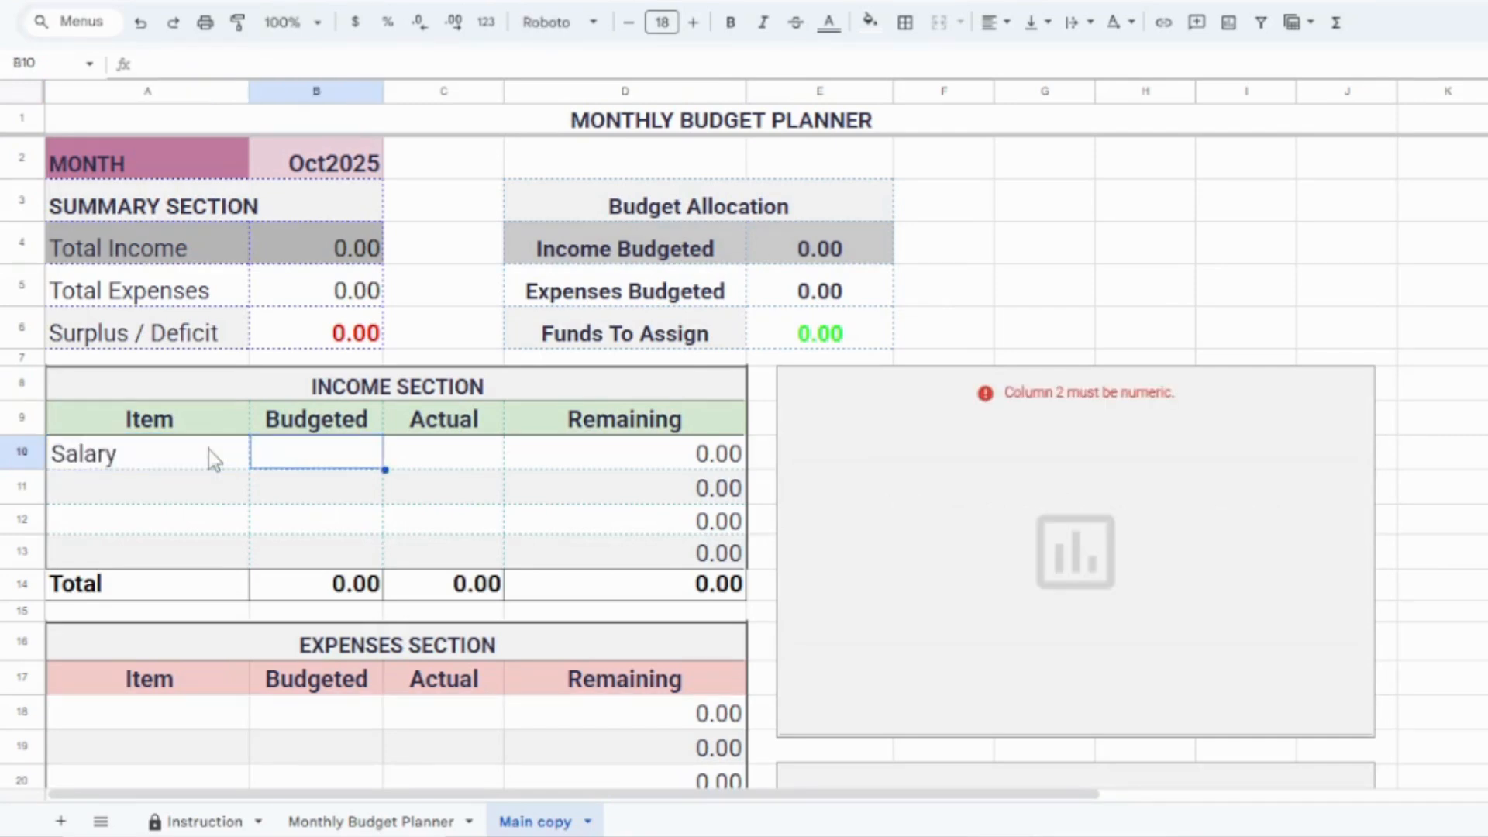
text(40000)
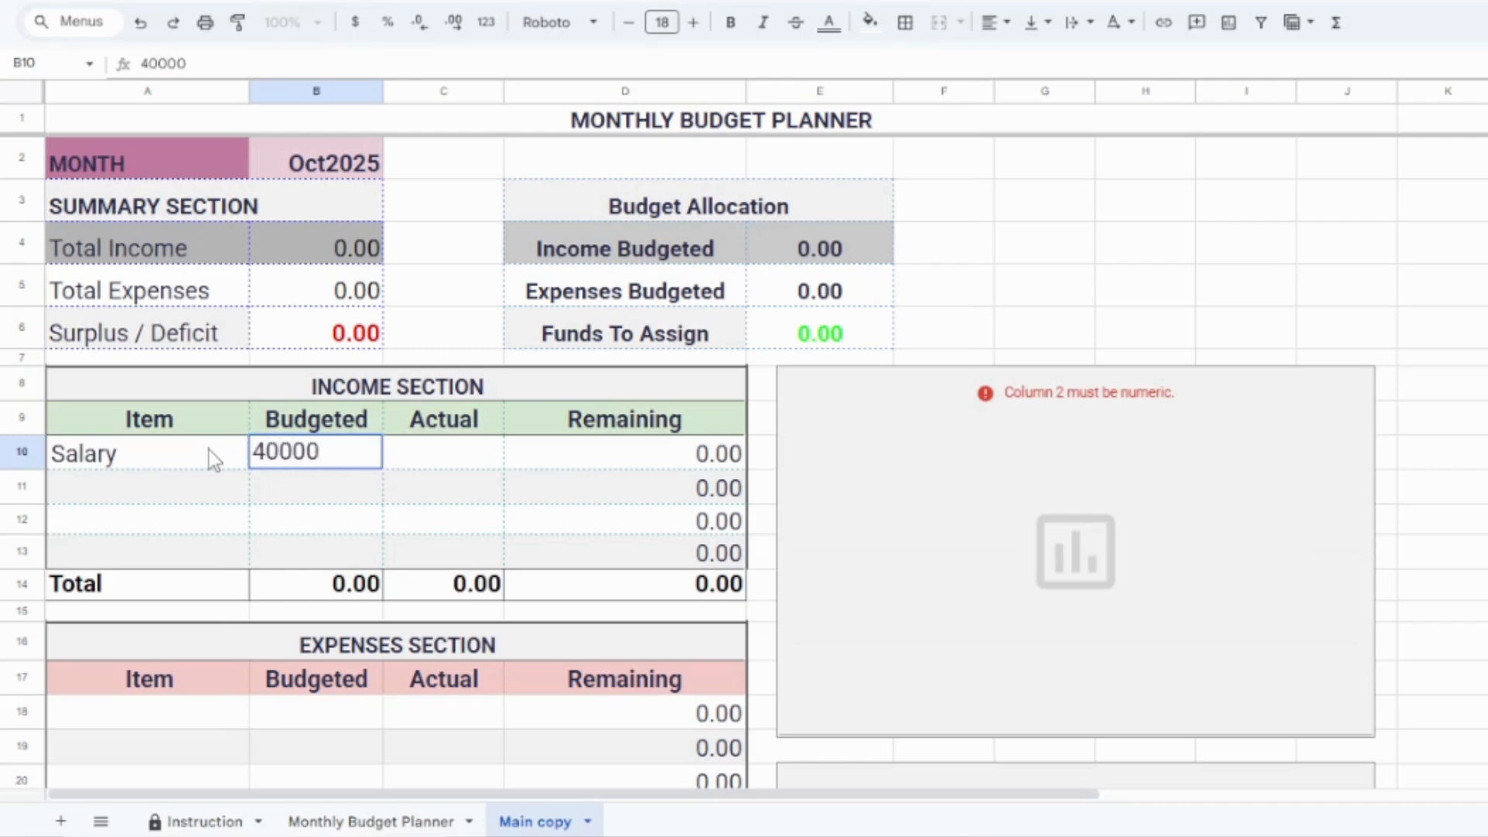
key(Tab)
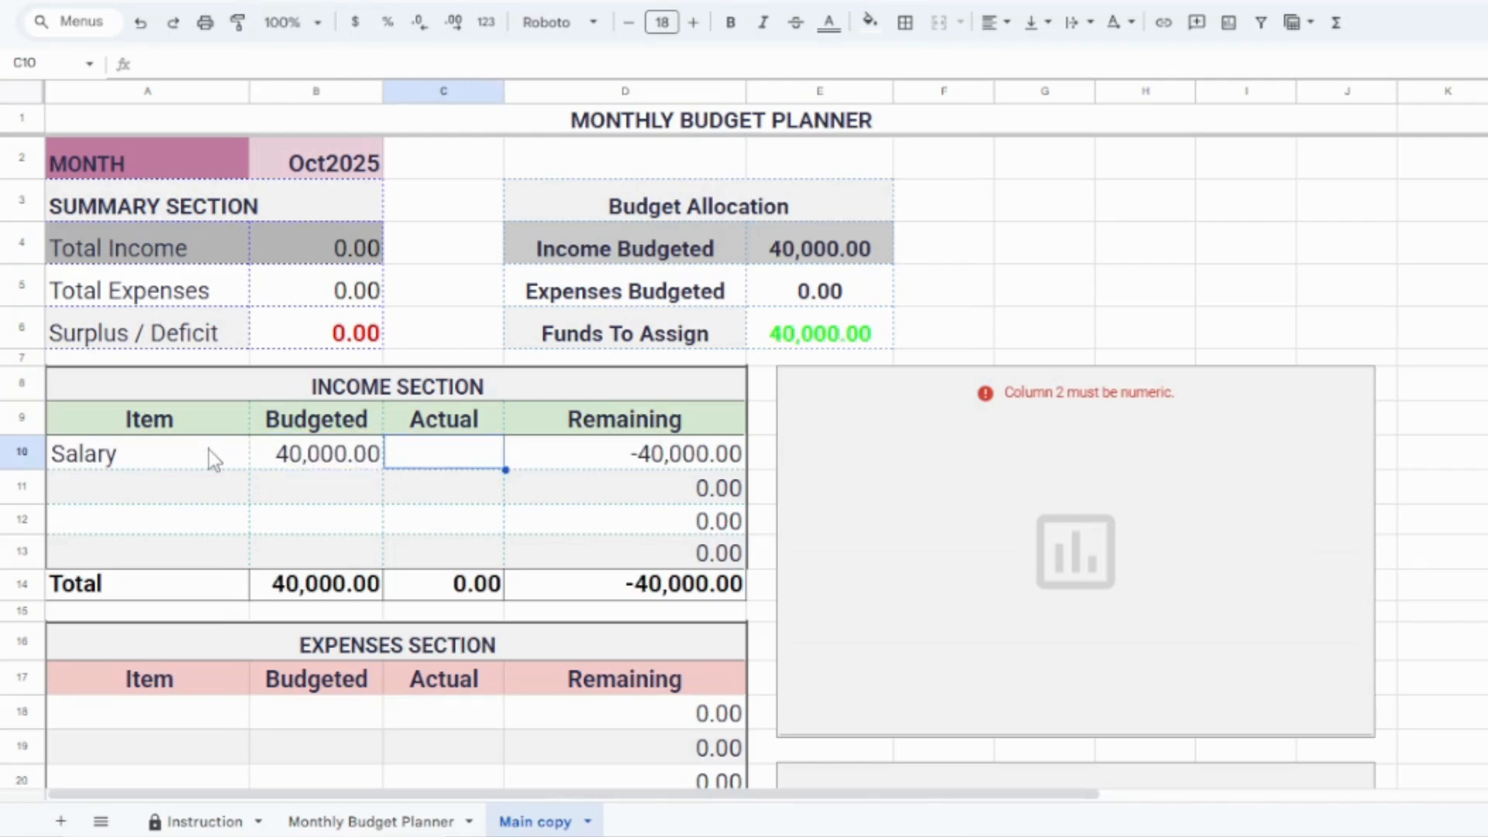
click(176, 494)
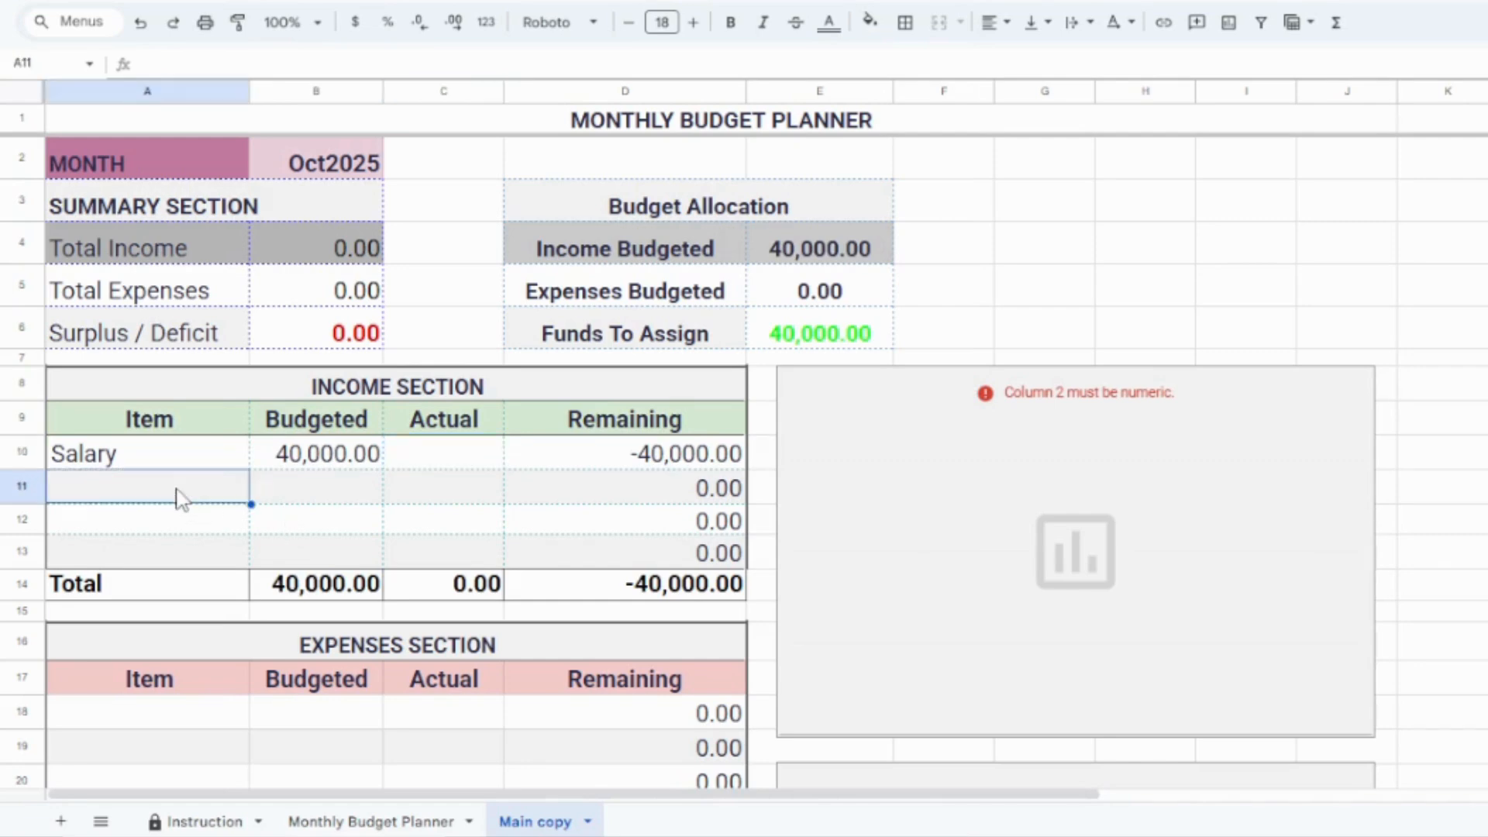
Step: Enter Rent as the first item in the expenses section
click(151, 715)
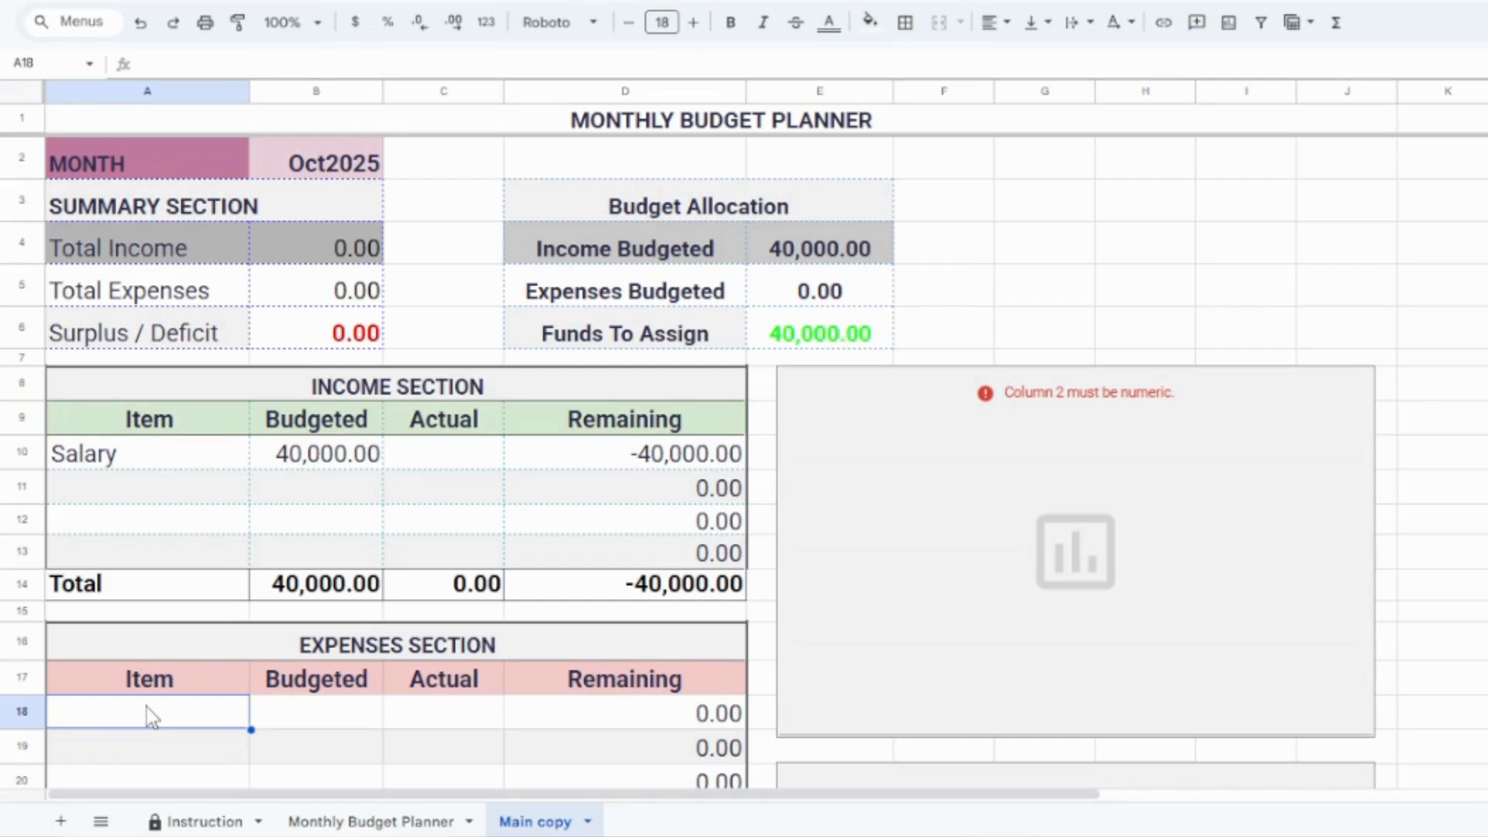
text(rENT)
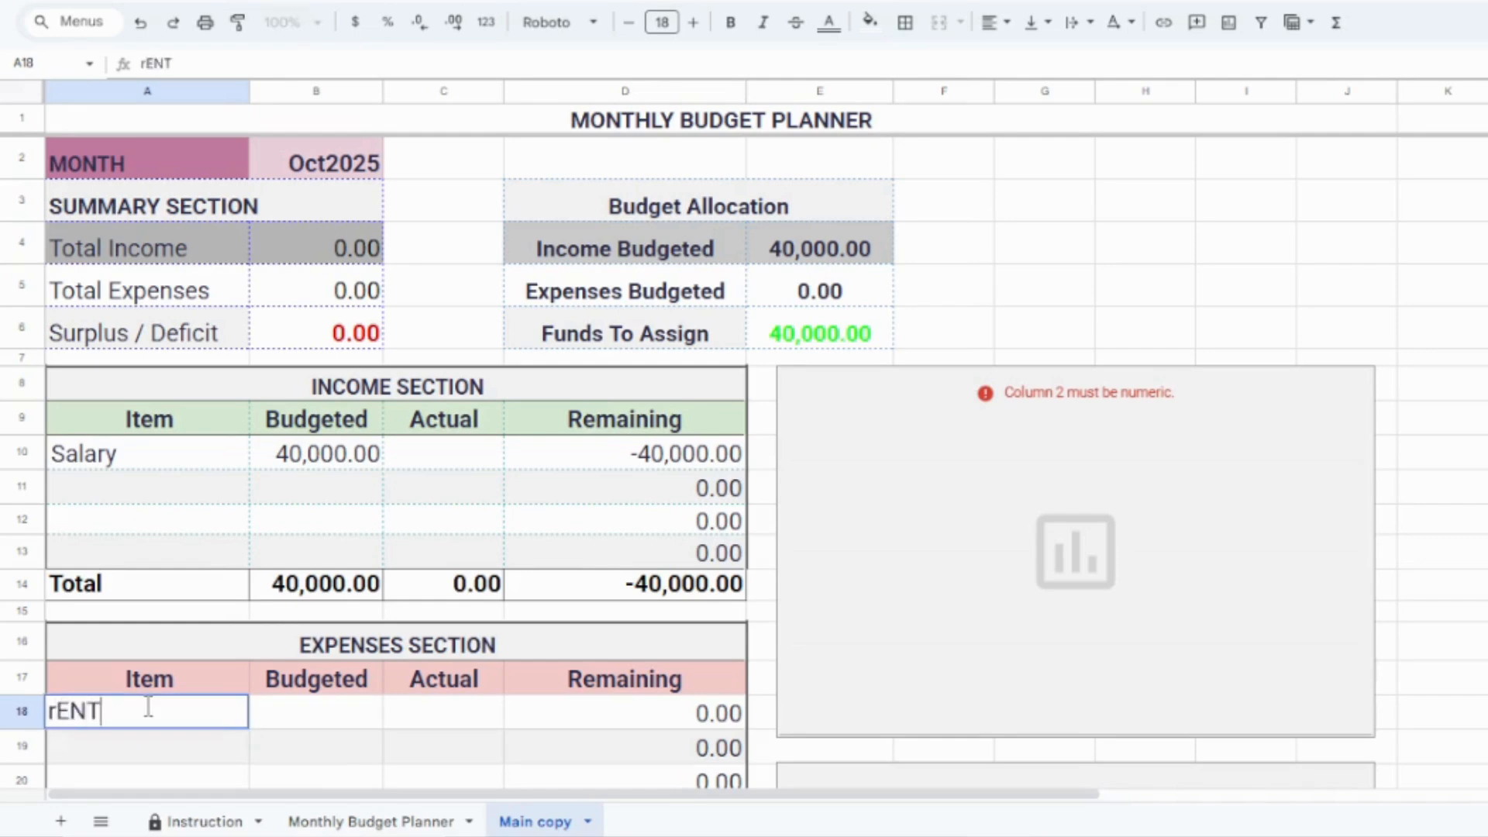
key(BackSpace)
key(BackSpace)
key(BackSpace)
key(BackSpace)
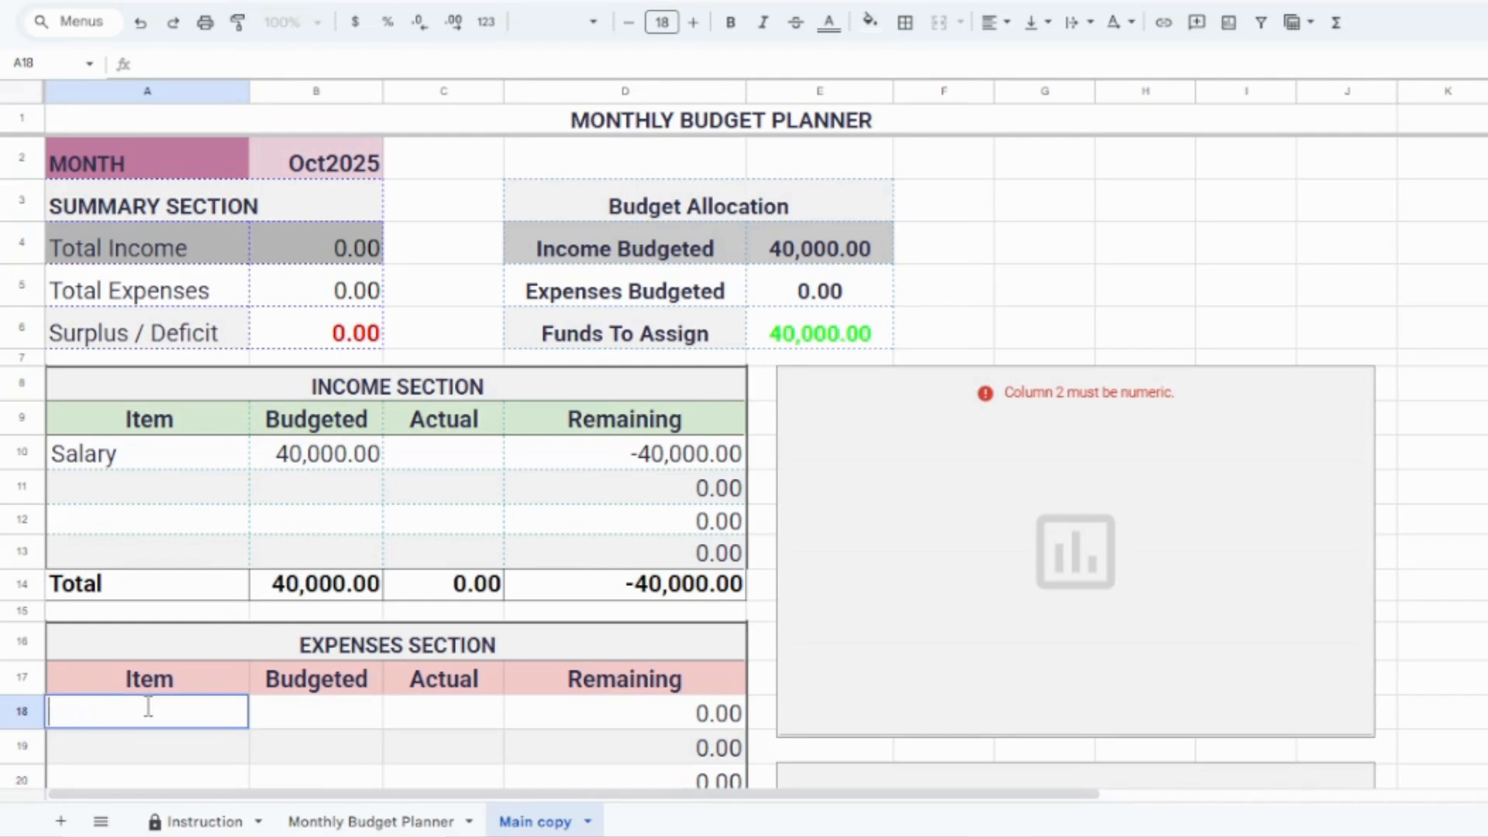
text(rENT)
key(BackSpace)
key(BackSpace)
key(BackSpace)
key(BackSpace)
text(RENT)
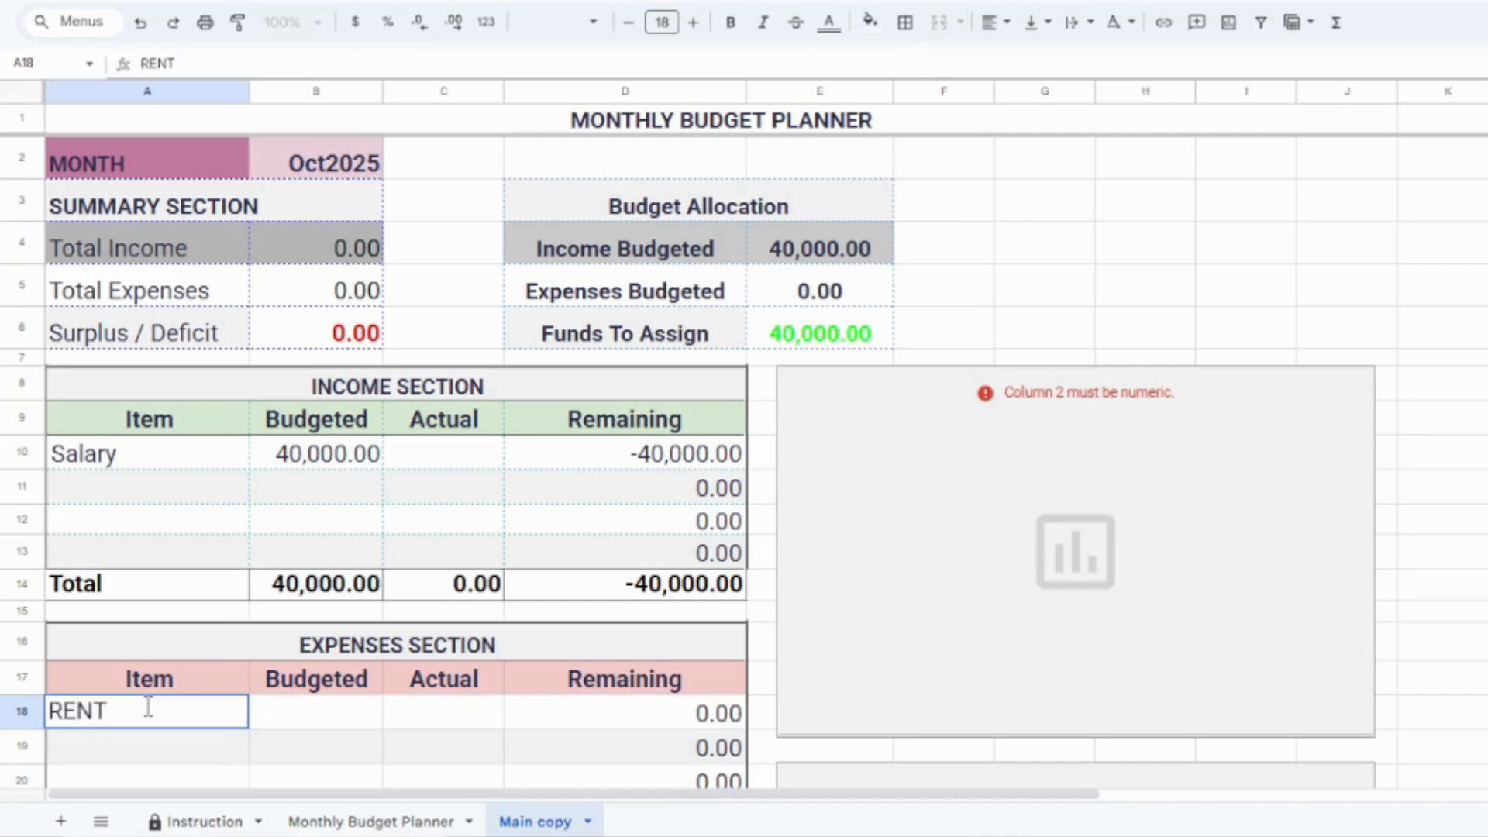
key(BackSpace)
key(BackSpace)
key(BackSpace)
text(ent)
key(Return)
Step: Add "utilties" and "subscription" as the expense items below Rent
text(u)
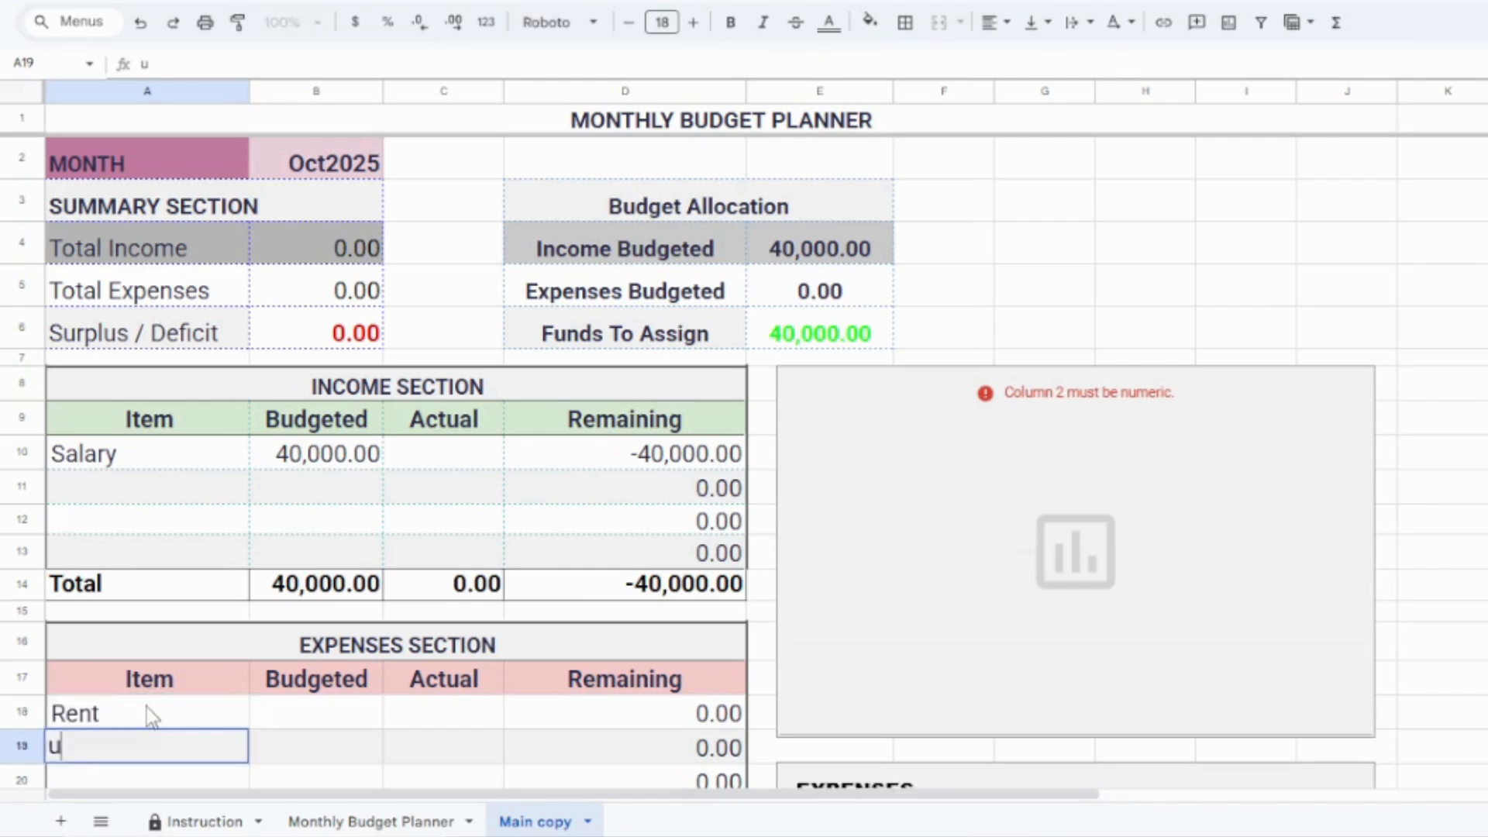
text(tilties)
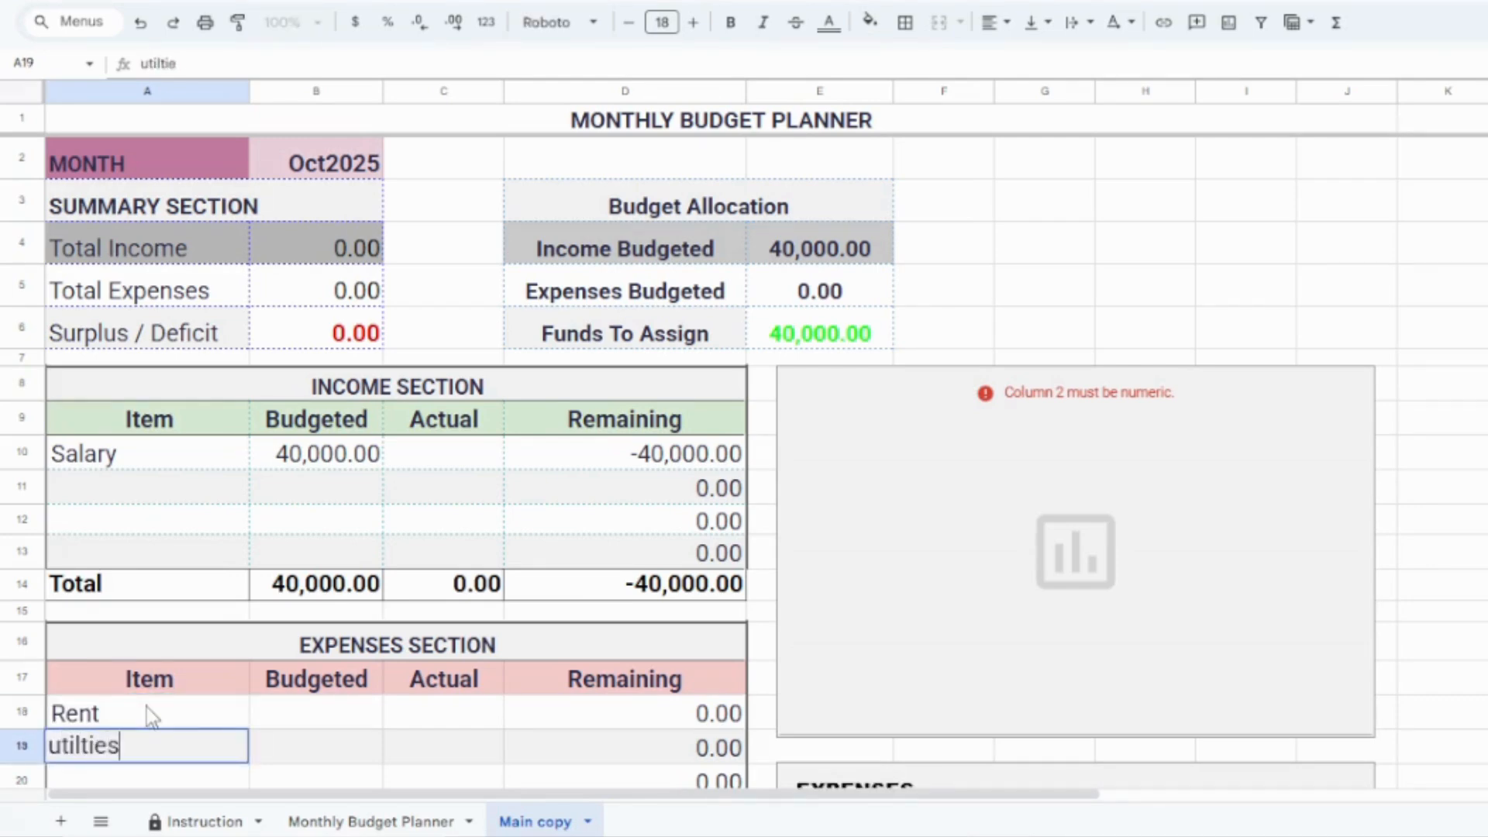
key(Return)
text(subs)
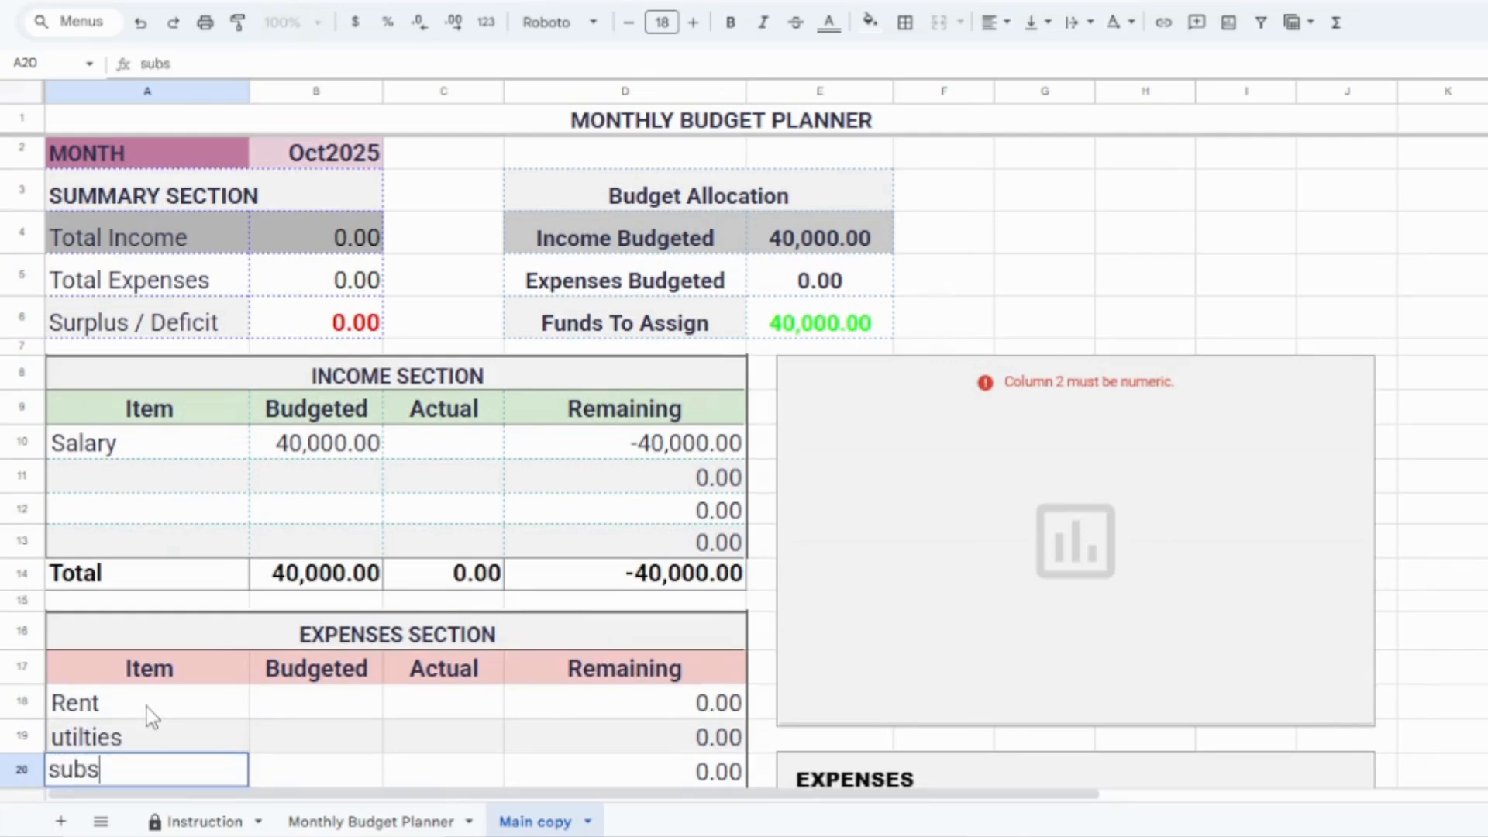
text(cripru)
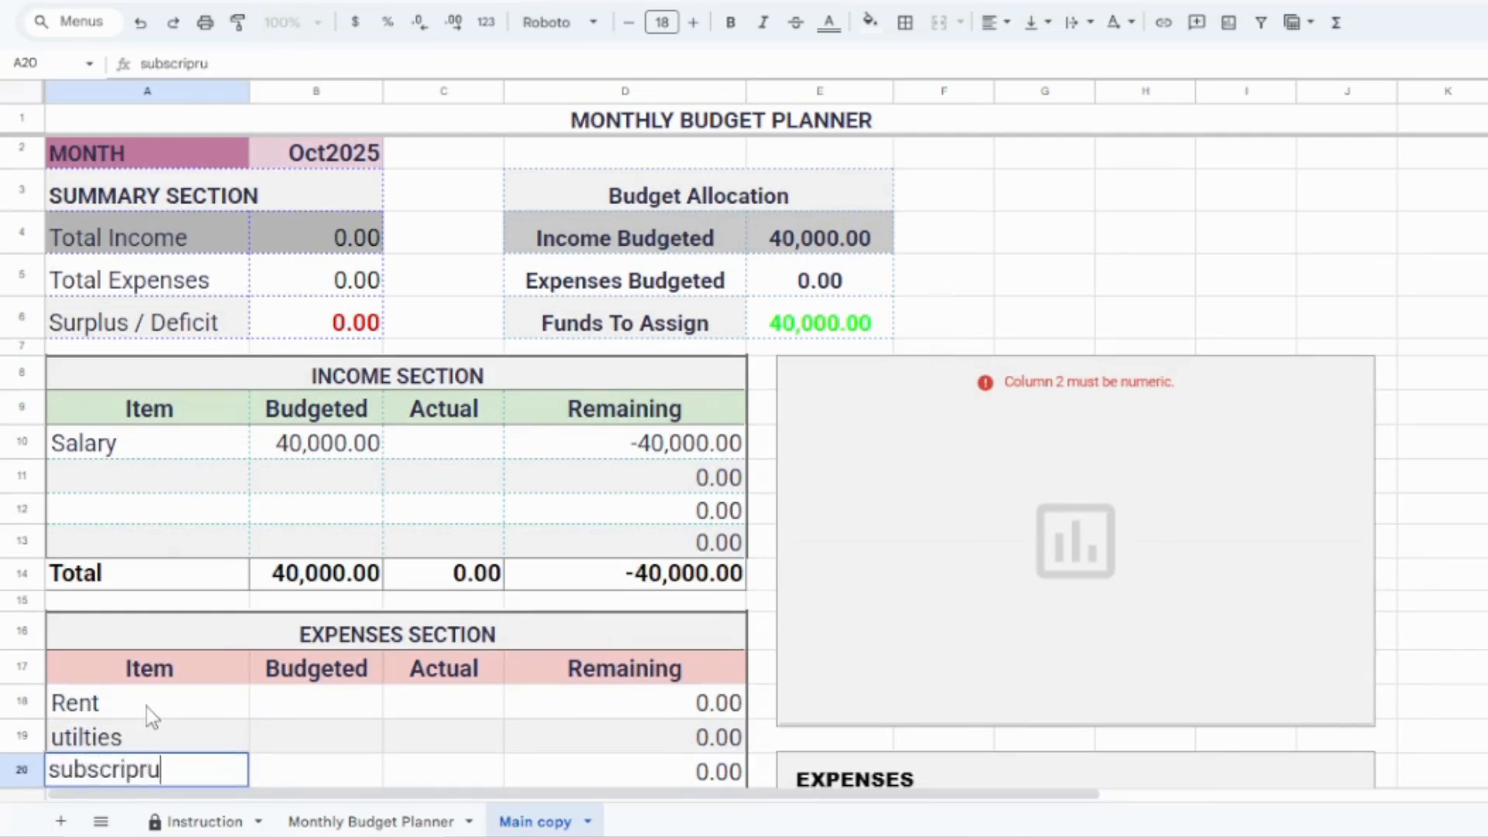
key(BackSpace)
key(BackSpace)
text(tion)
key(Return)
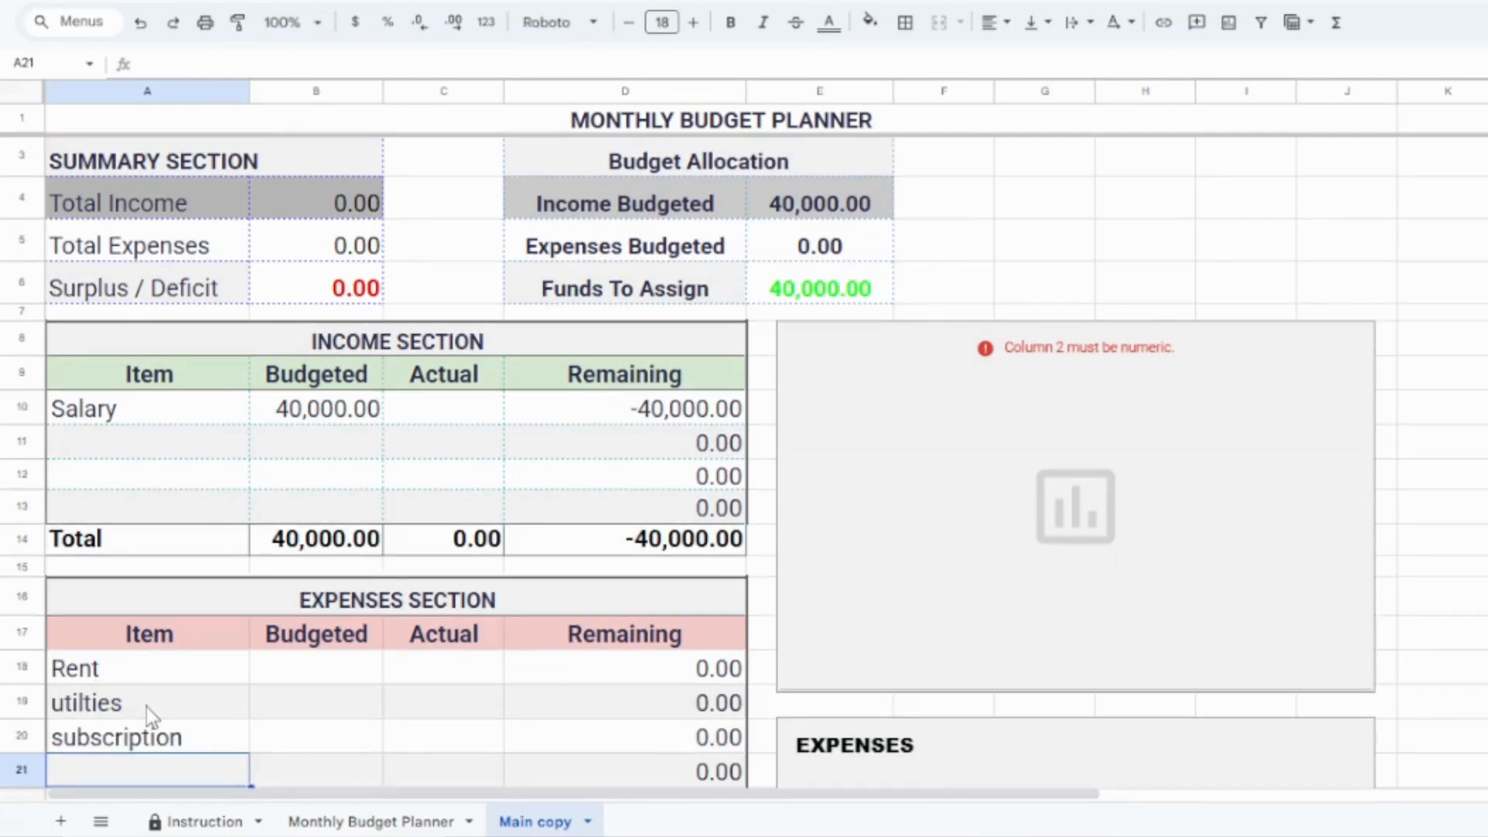
text(grocer)
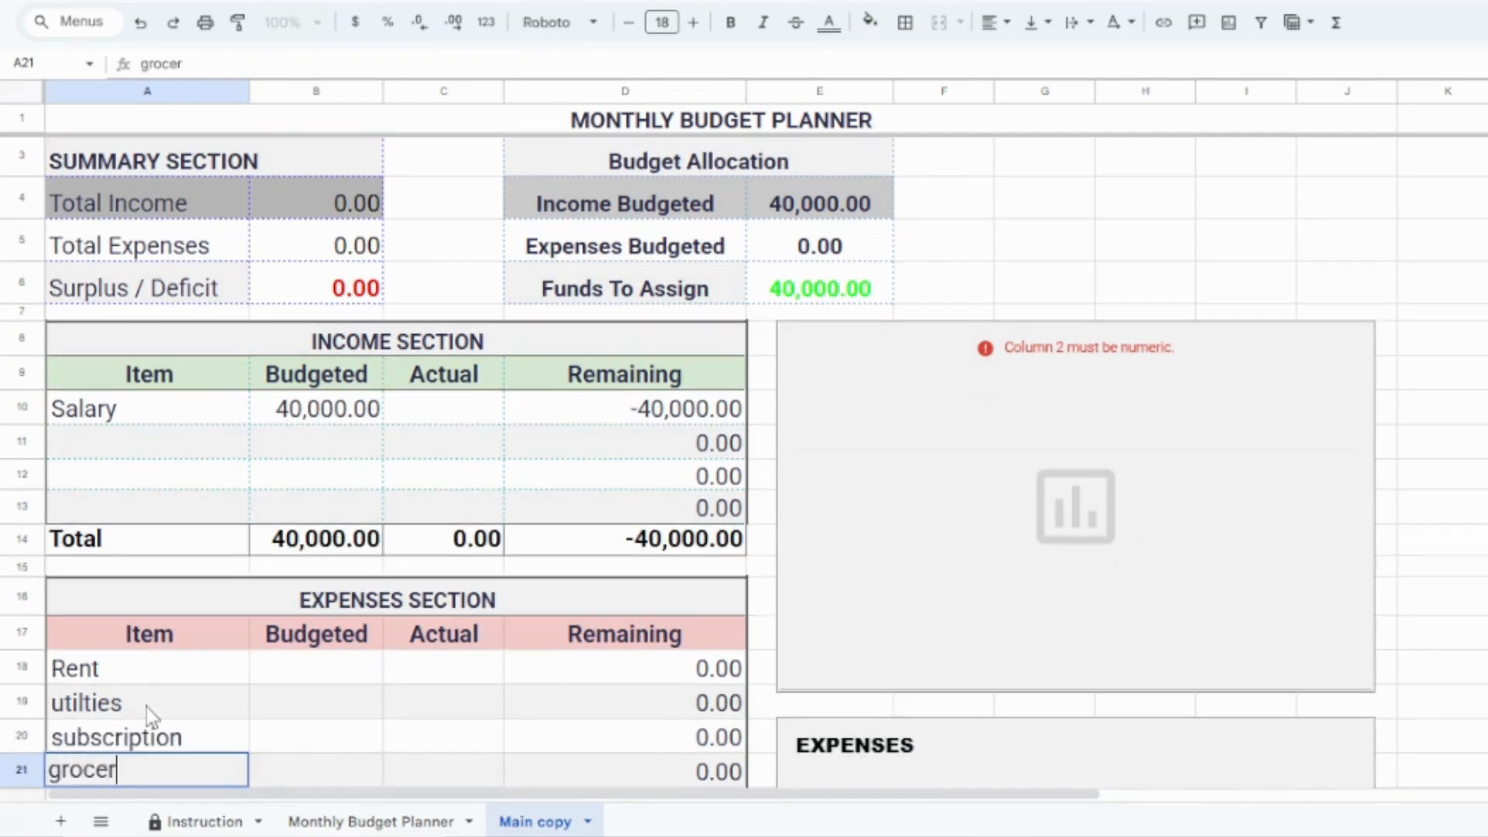
text(iees)
key(Return)
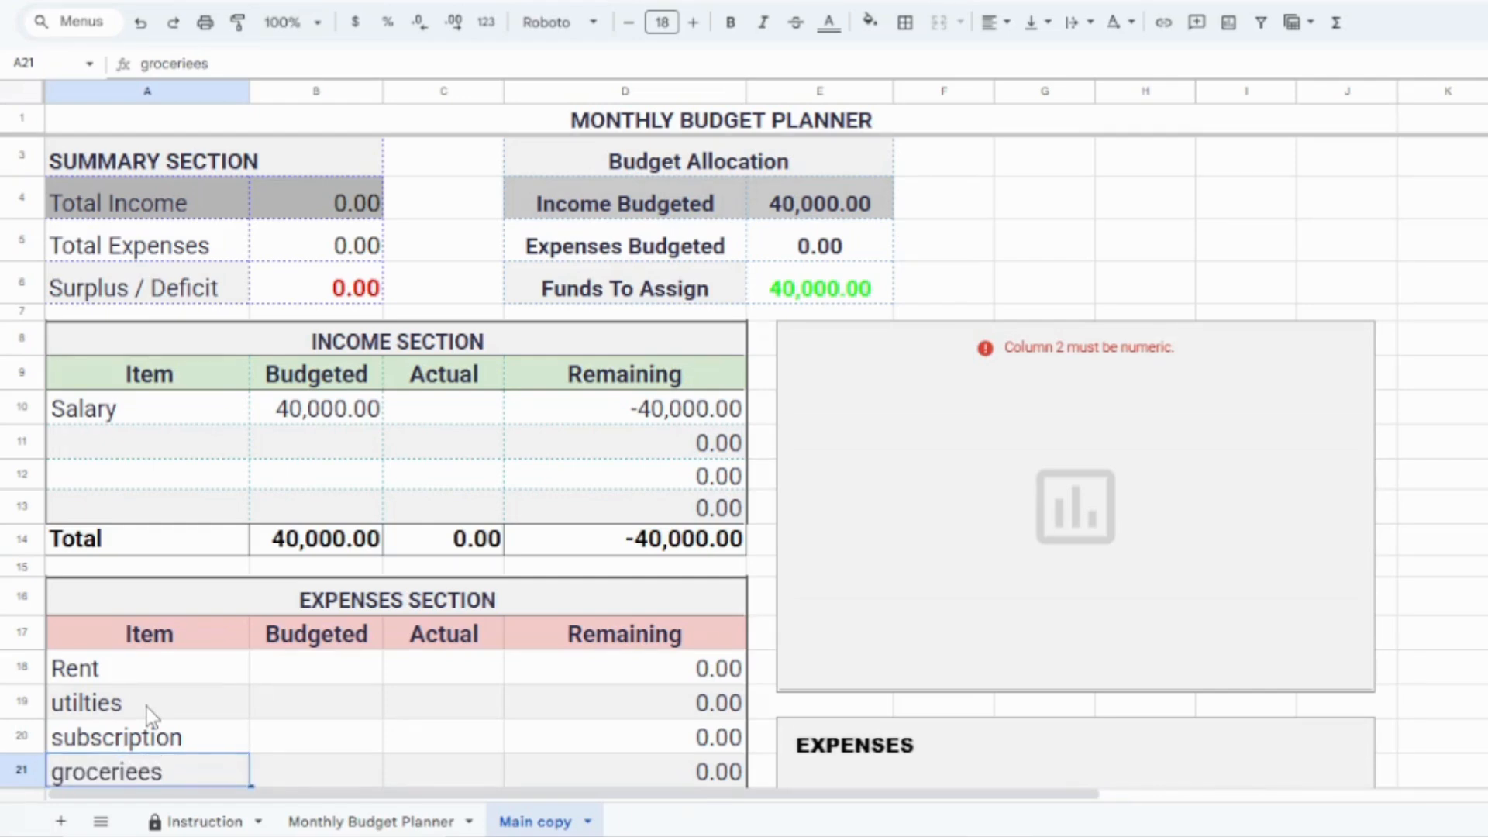
Step: Enter "personal care" in A21 and "Dinning out" in A22 as expense items
text(perso)
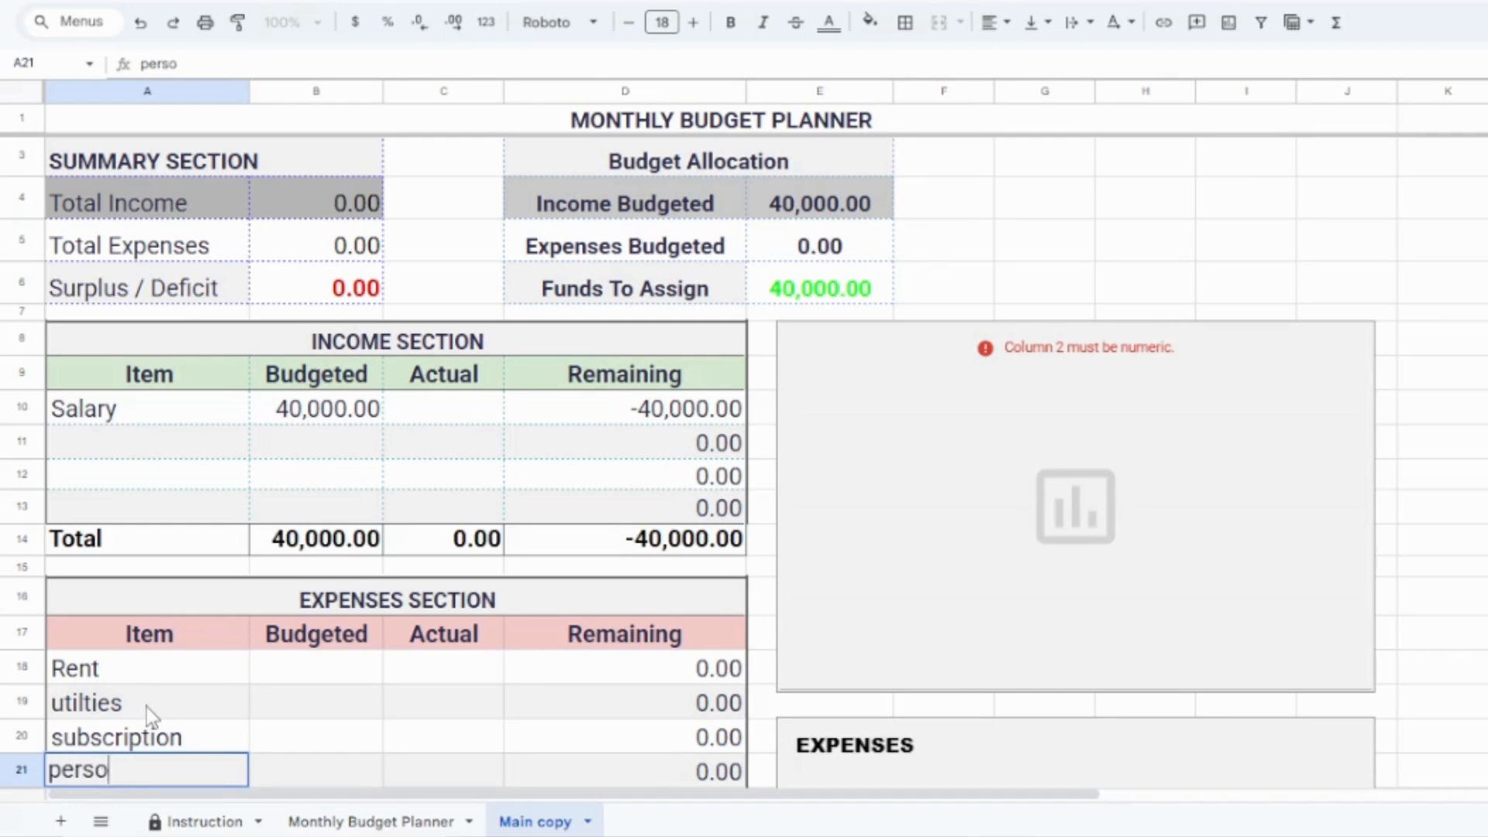
text(nal care)
key(Return)
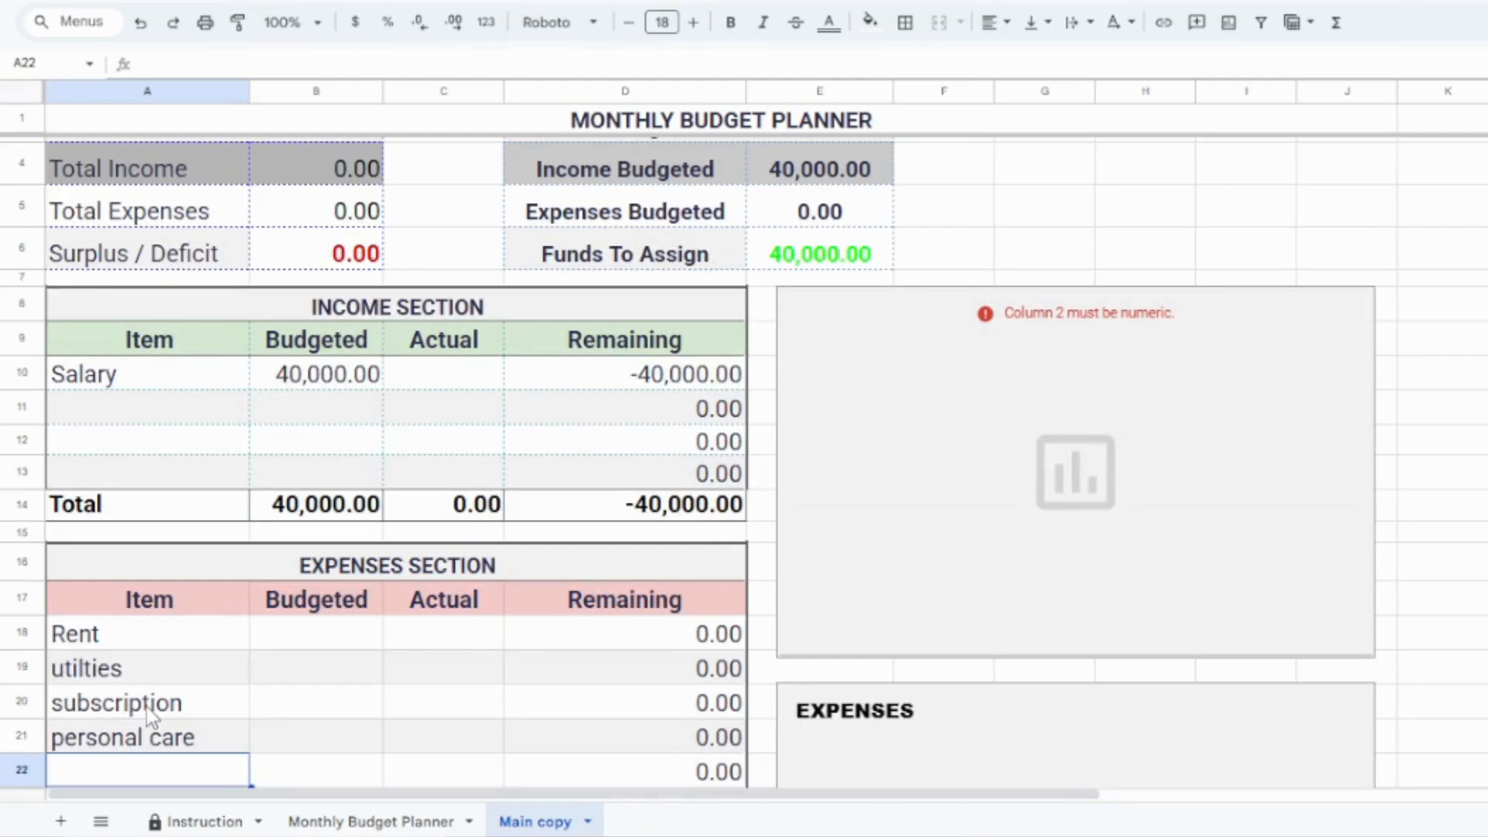
text(Din)
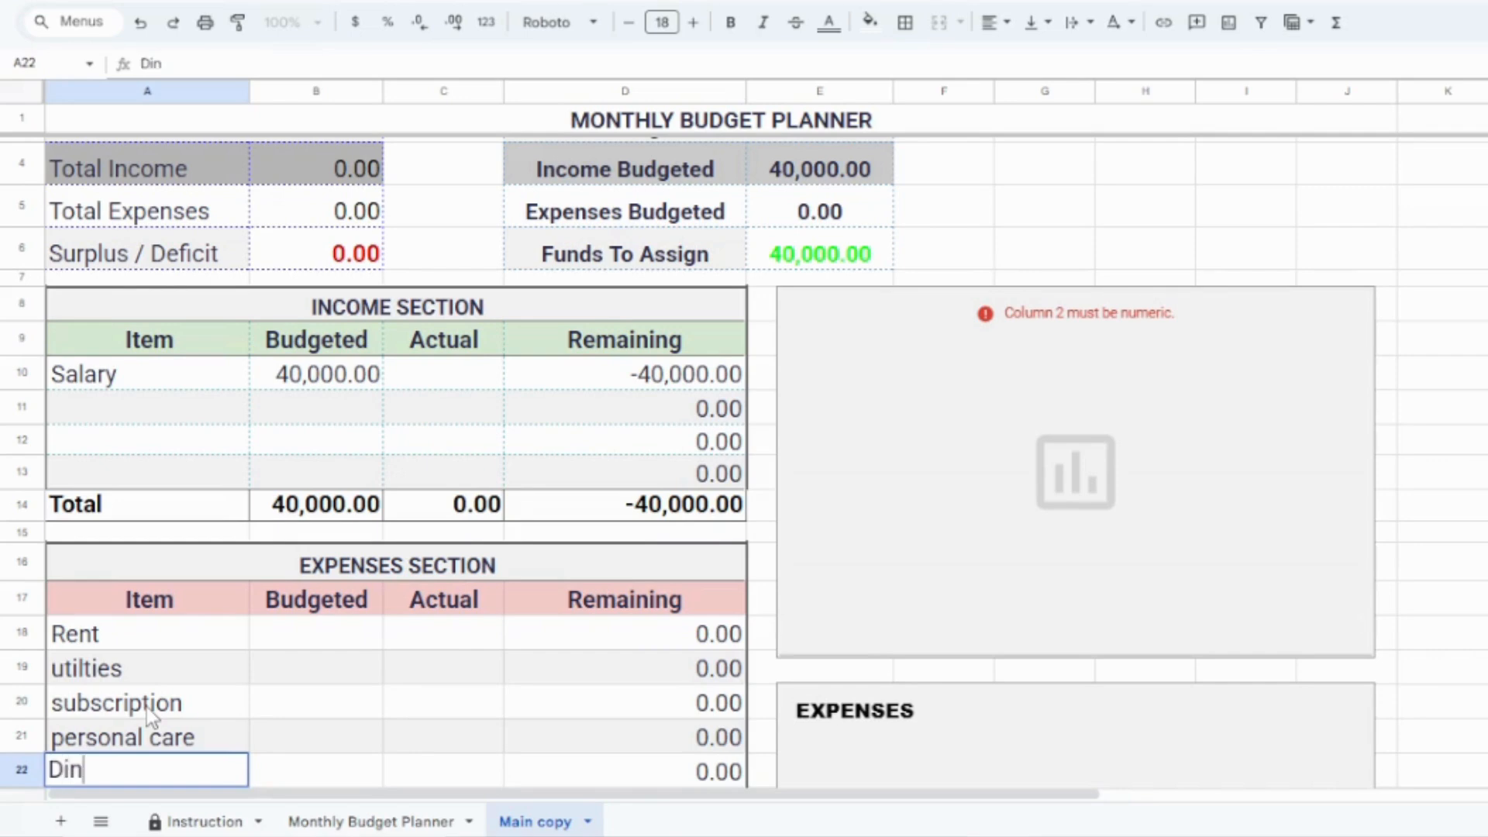
text(ning out)
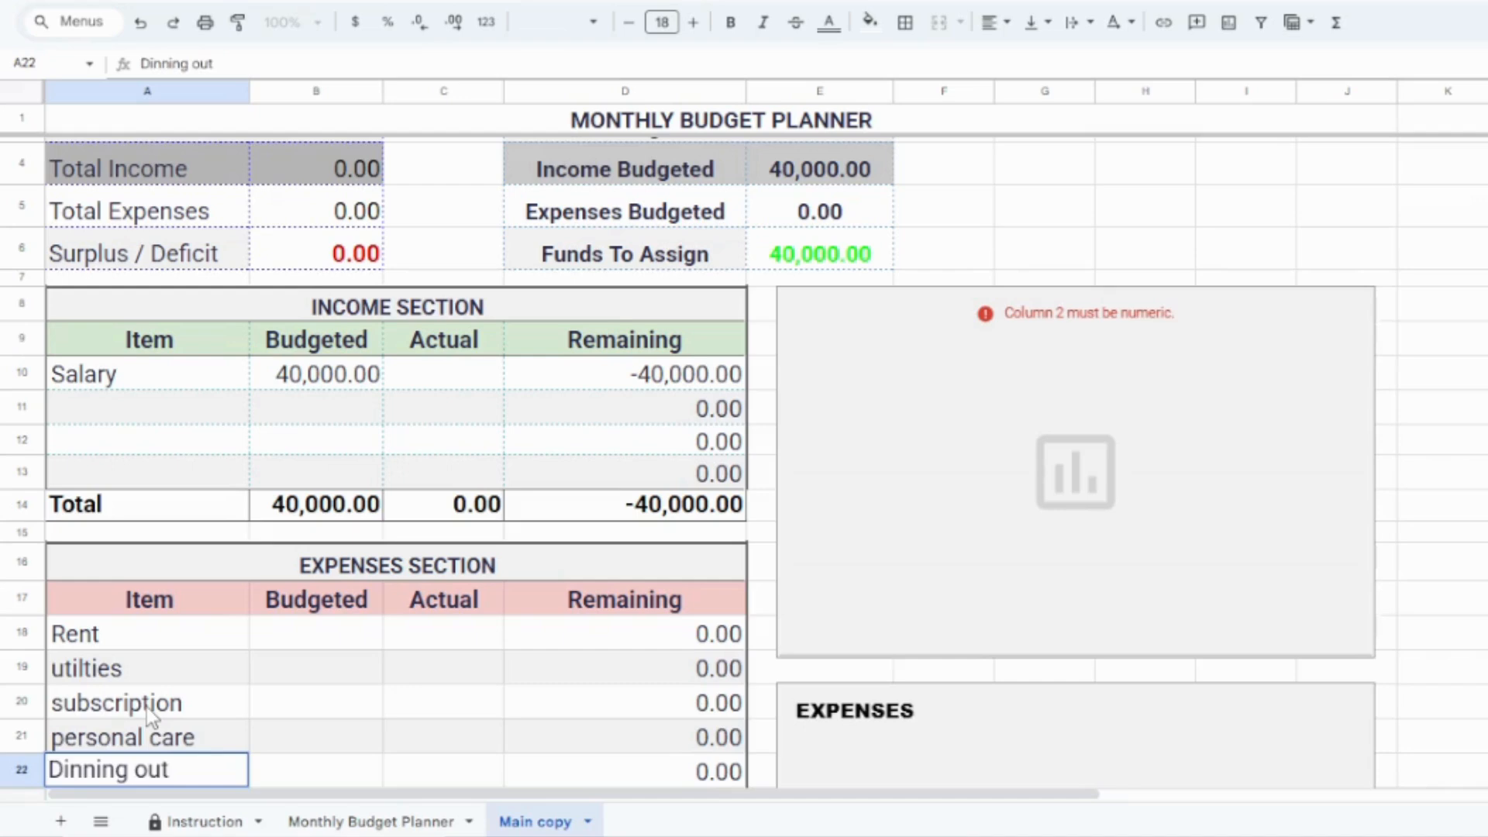
key(Return)
Step: Add Entertainment and Transportation as the expense items in A23 and A24
text(Enter)
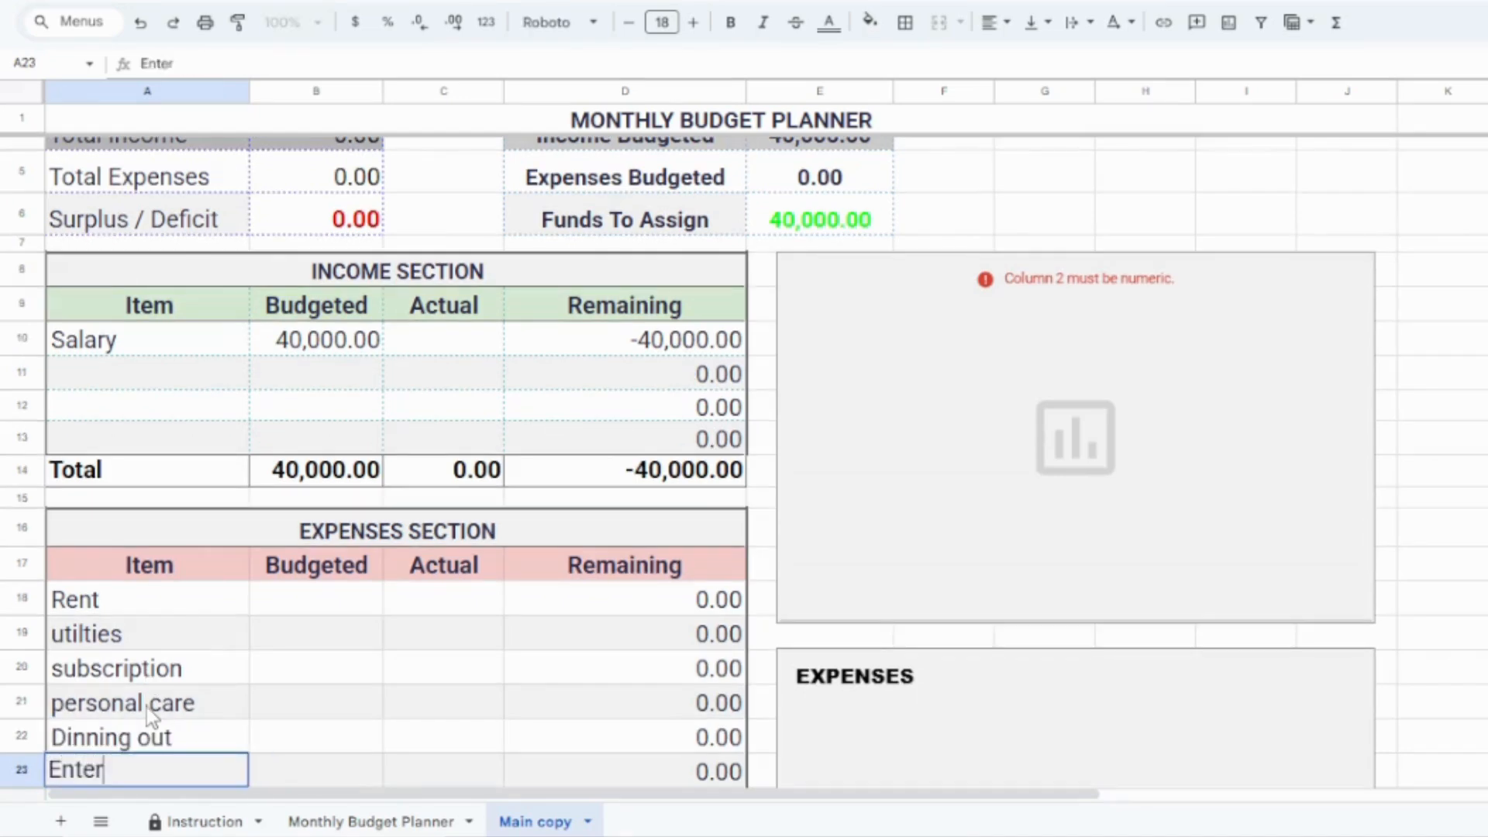
text(tainment)
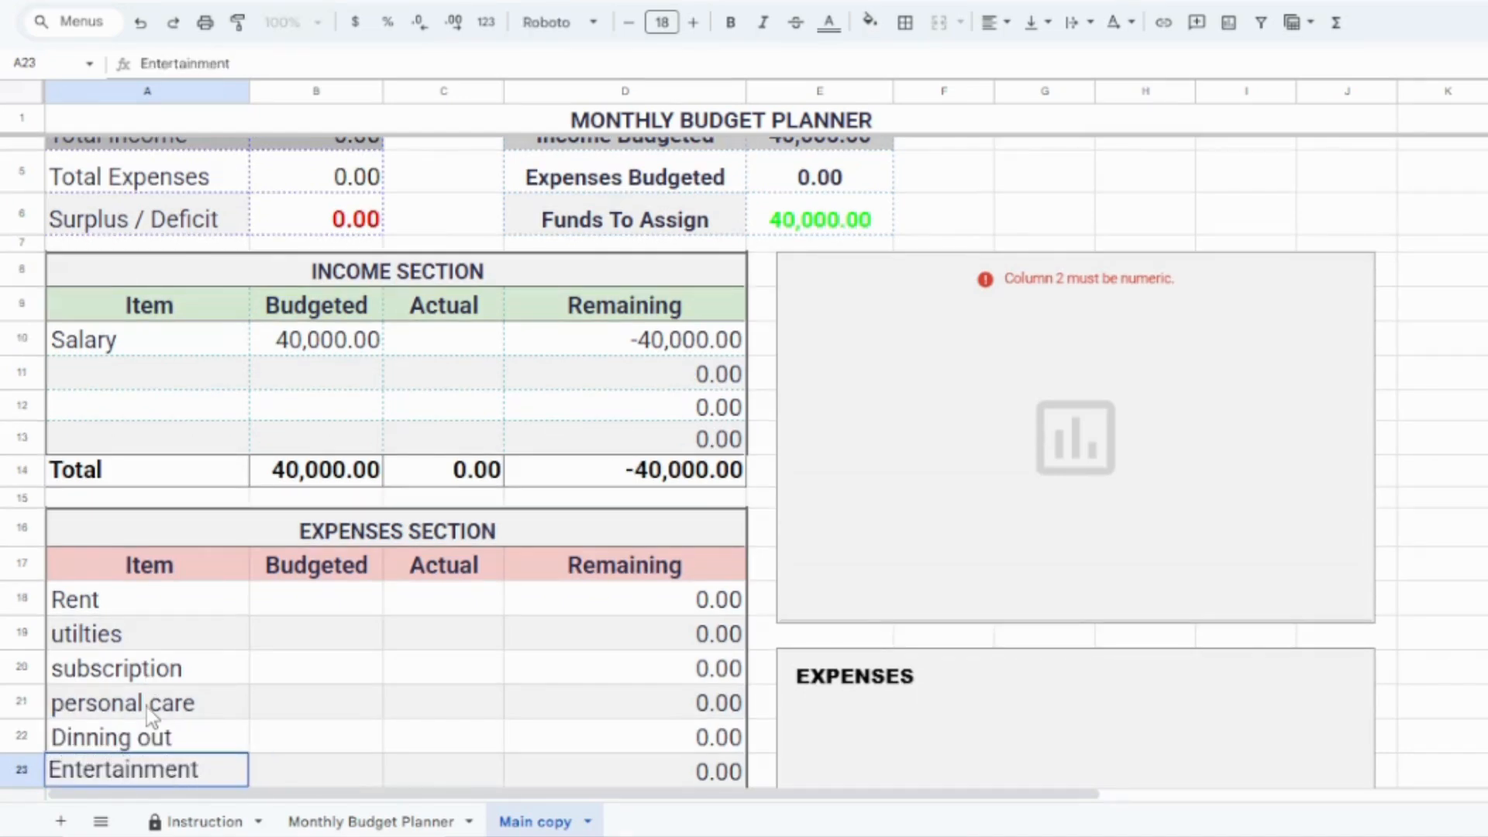
key(Return)
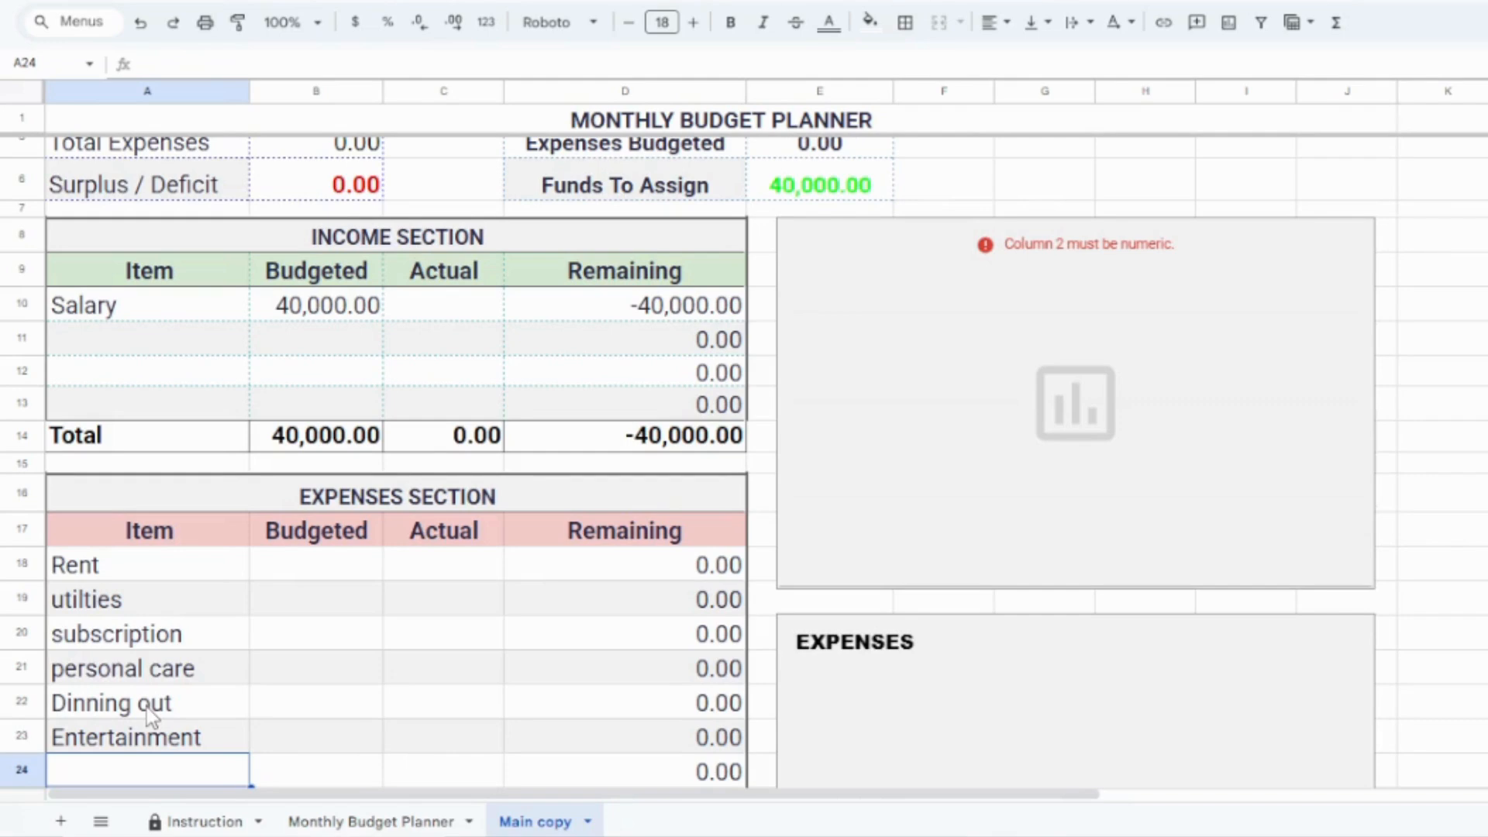
text(T)
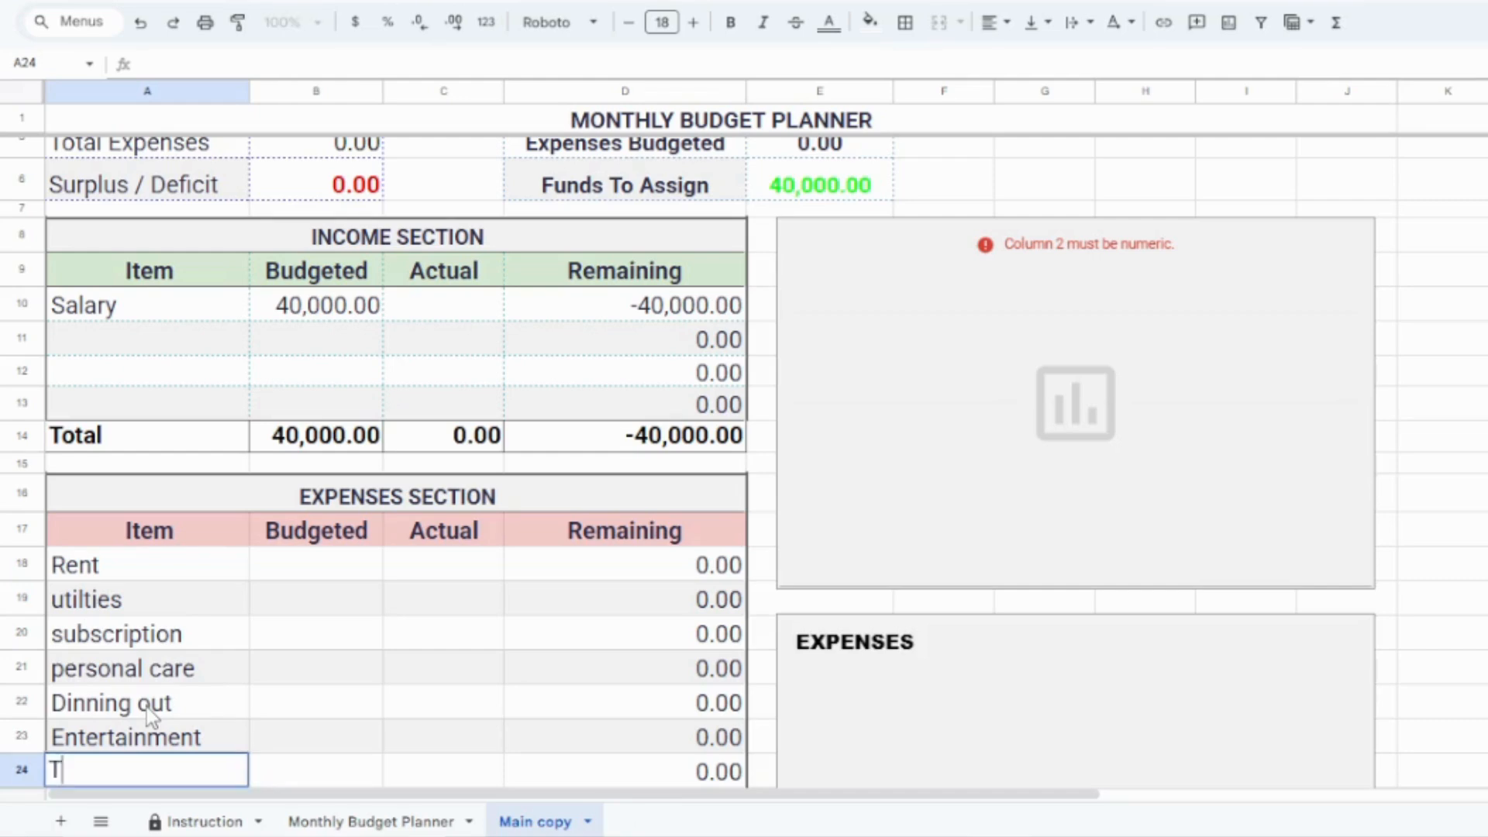
text(ransportation)
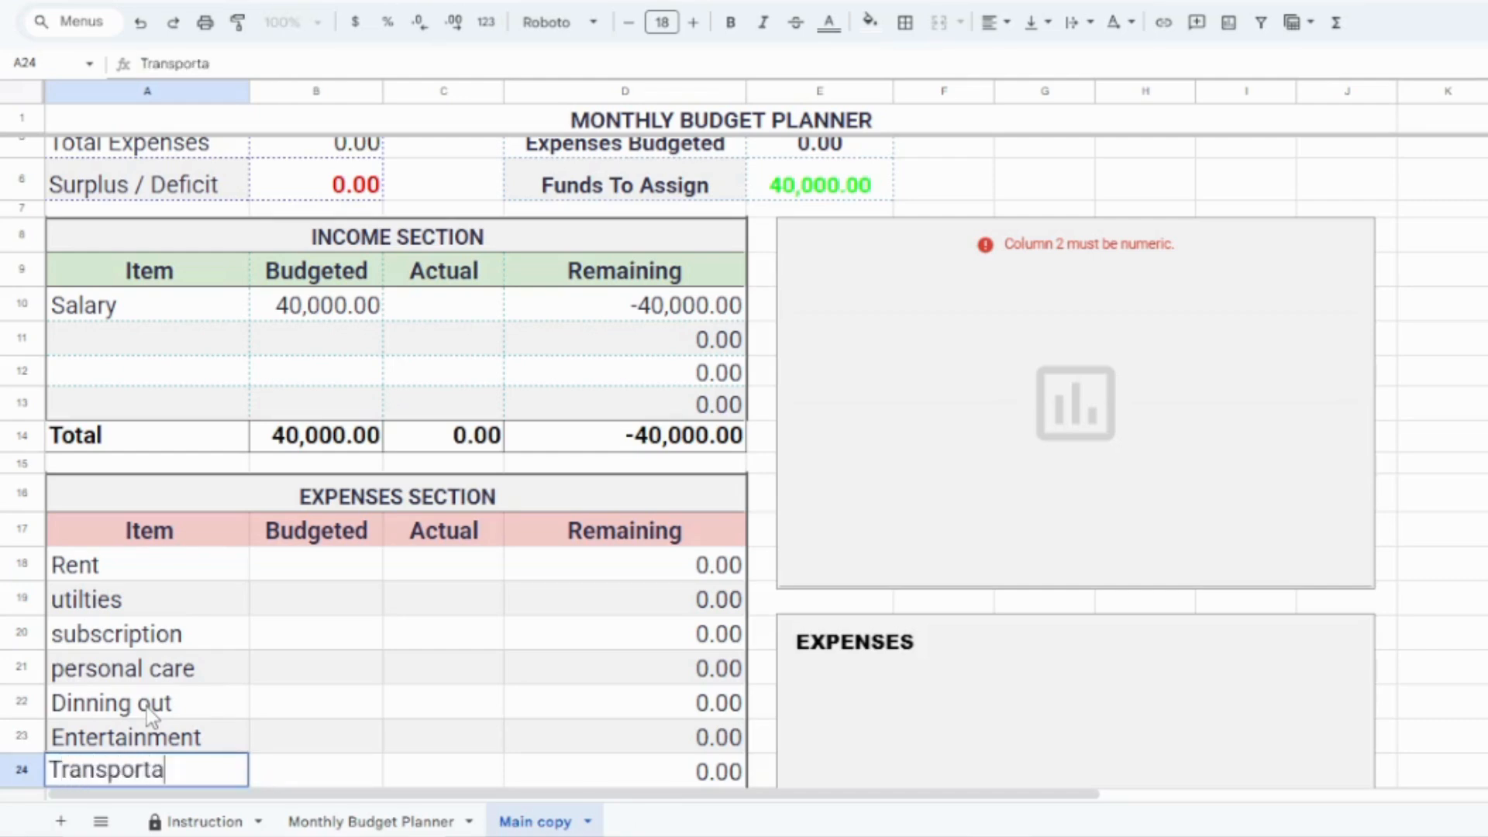
key(Return)
key(Return)
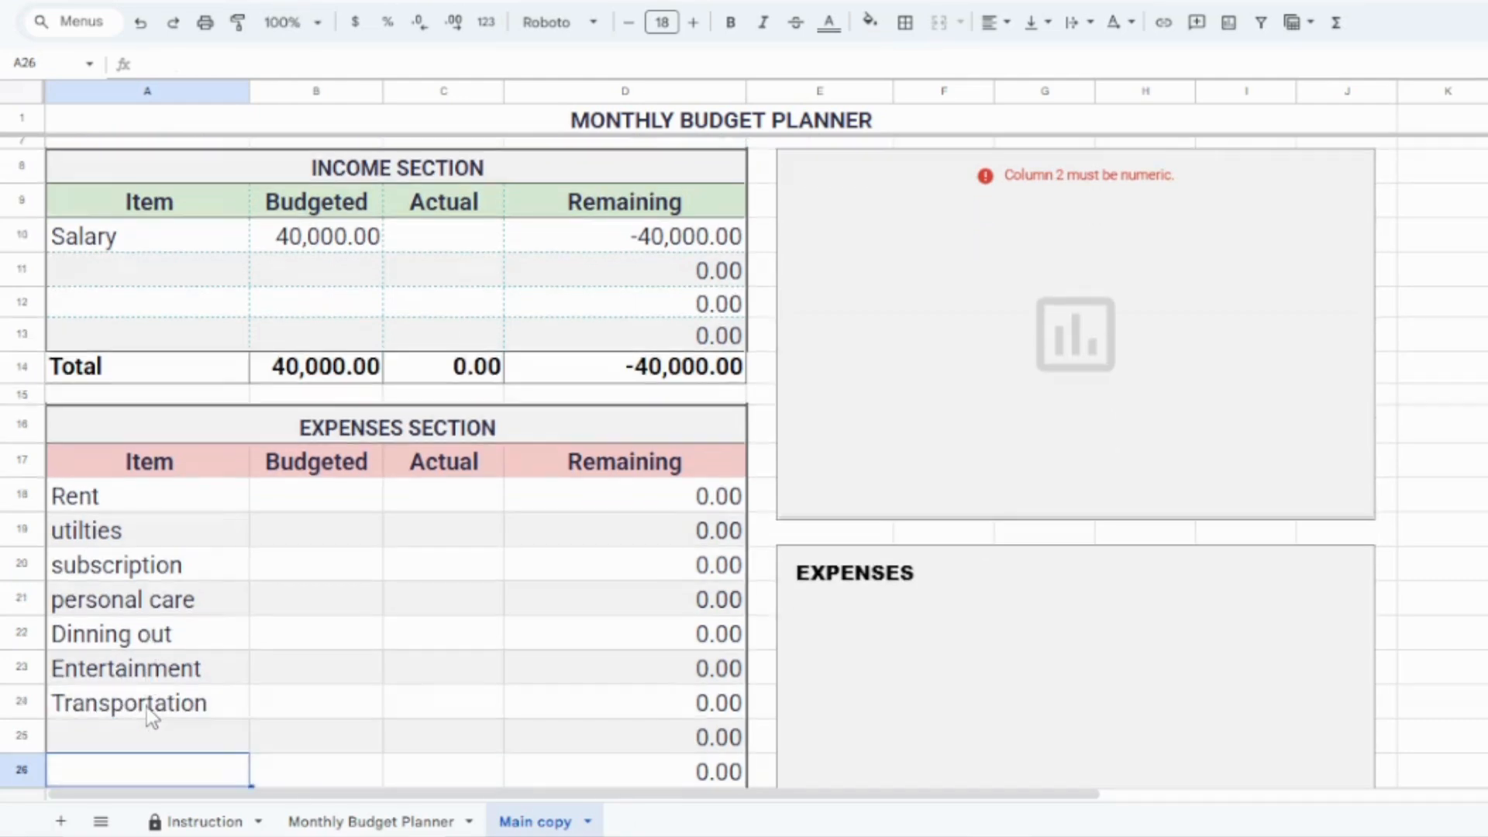
Step: Set the budgeted amounts to 10000 for Rent and 4000 for utilities
click(331, 501)
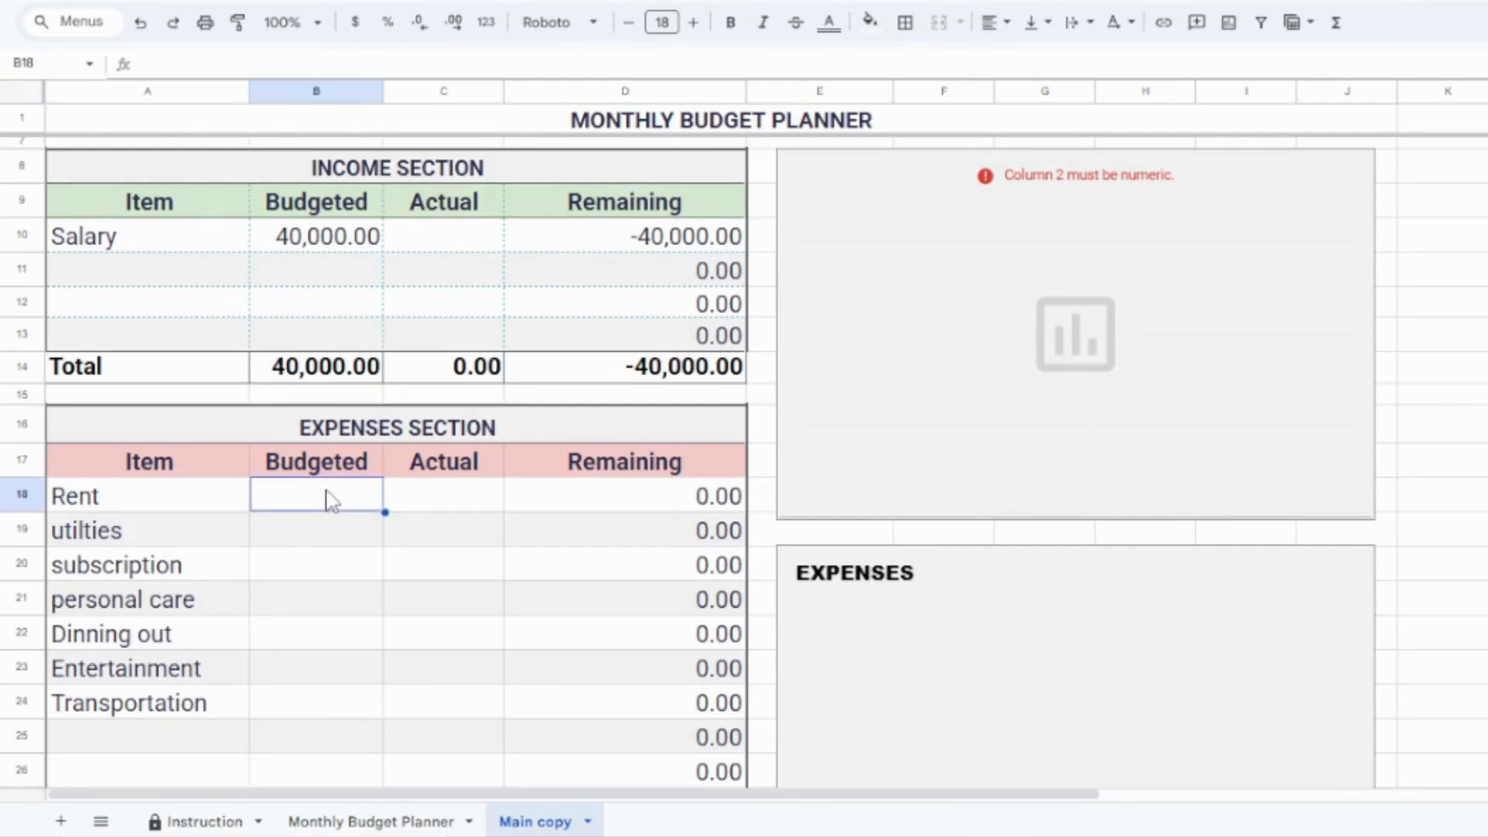
text(1000)
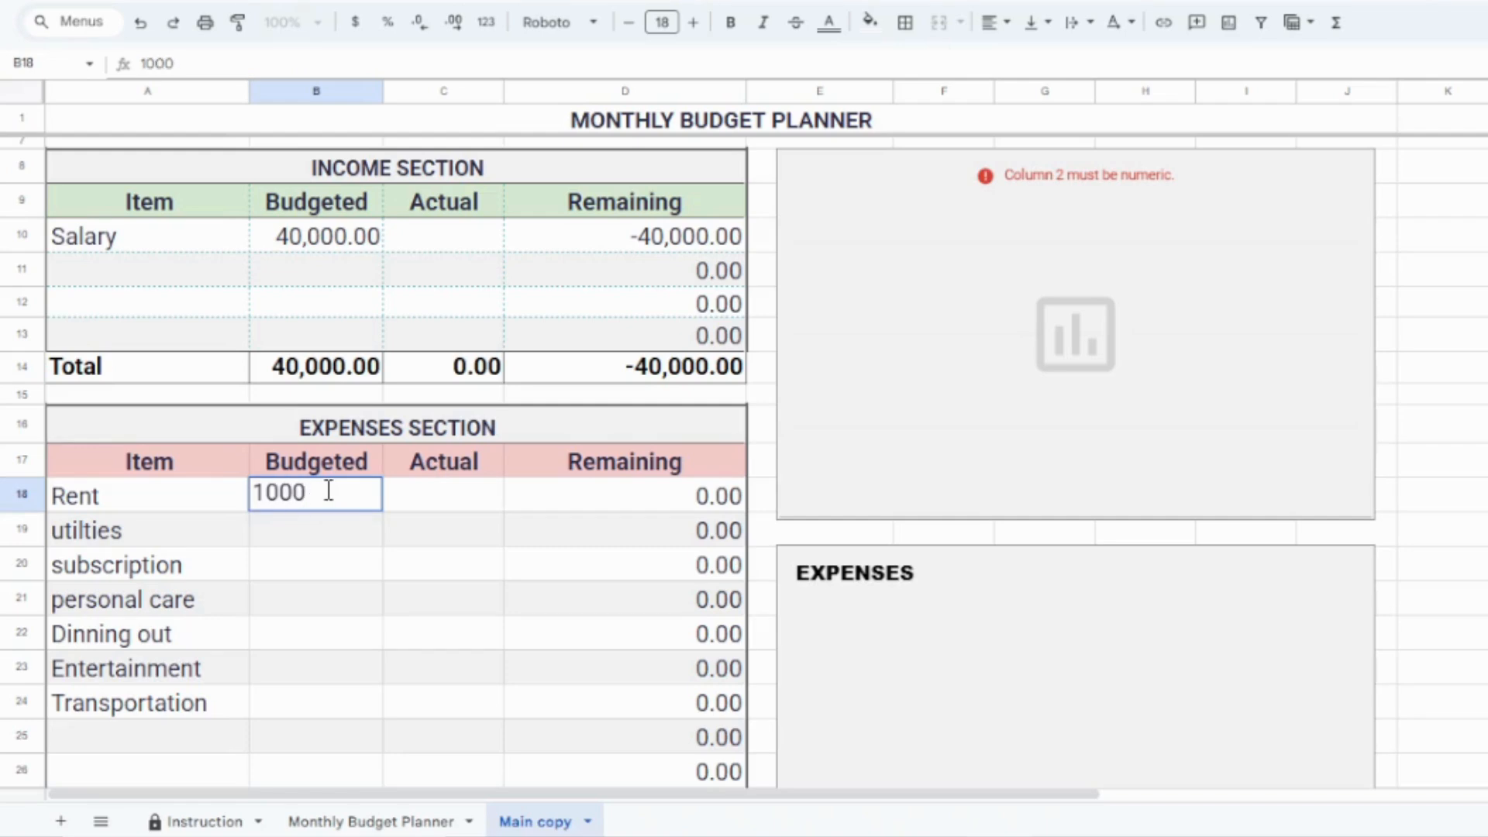
text(0)
key(Return)
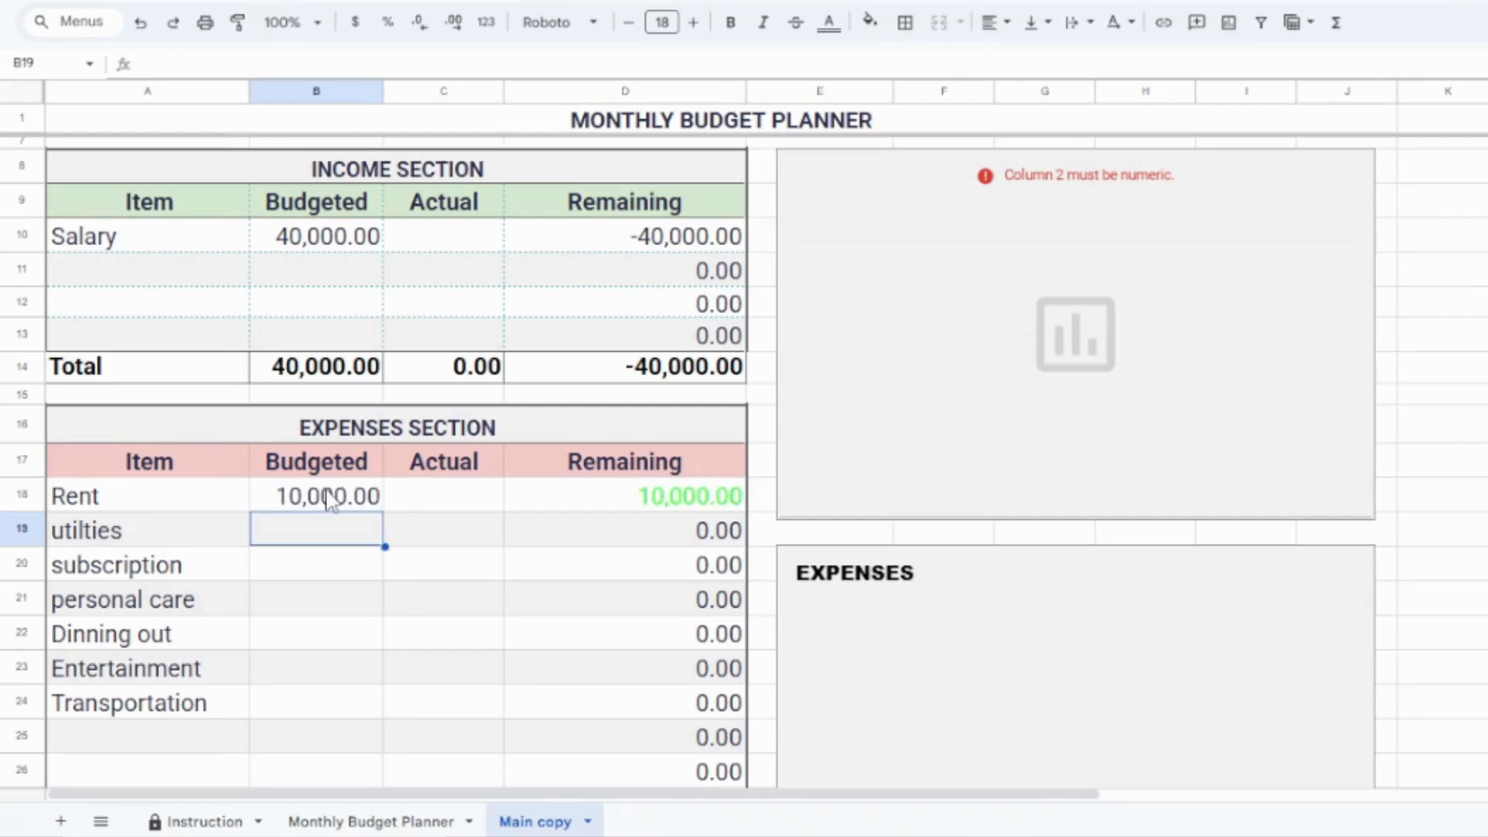
text(4000)
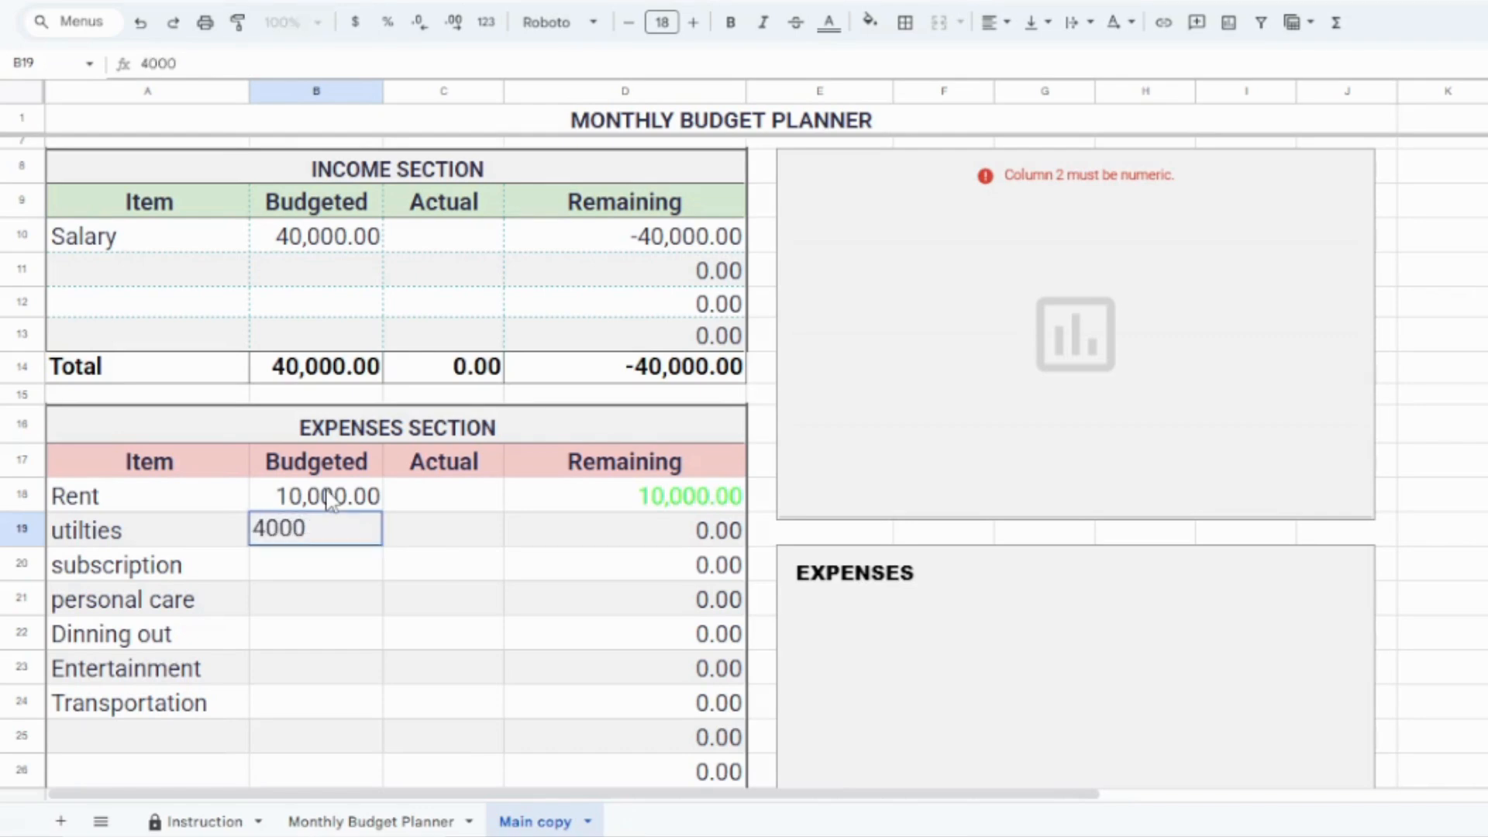
key(Return)
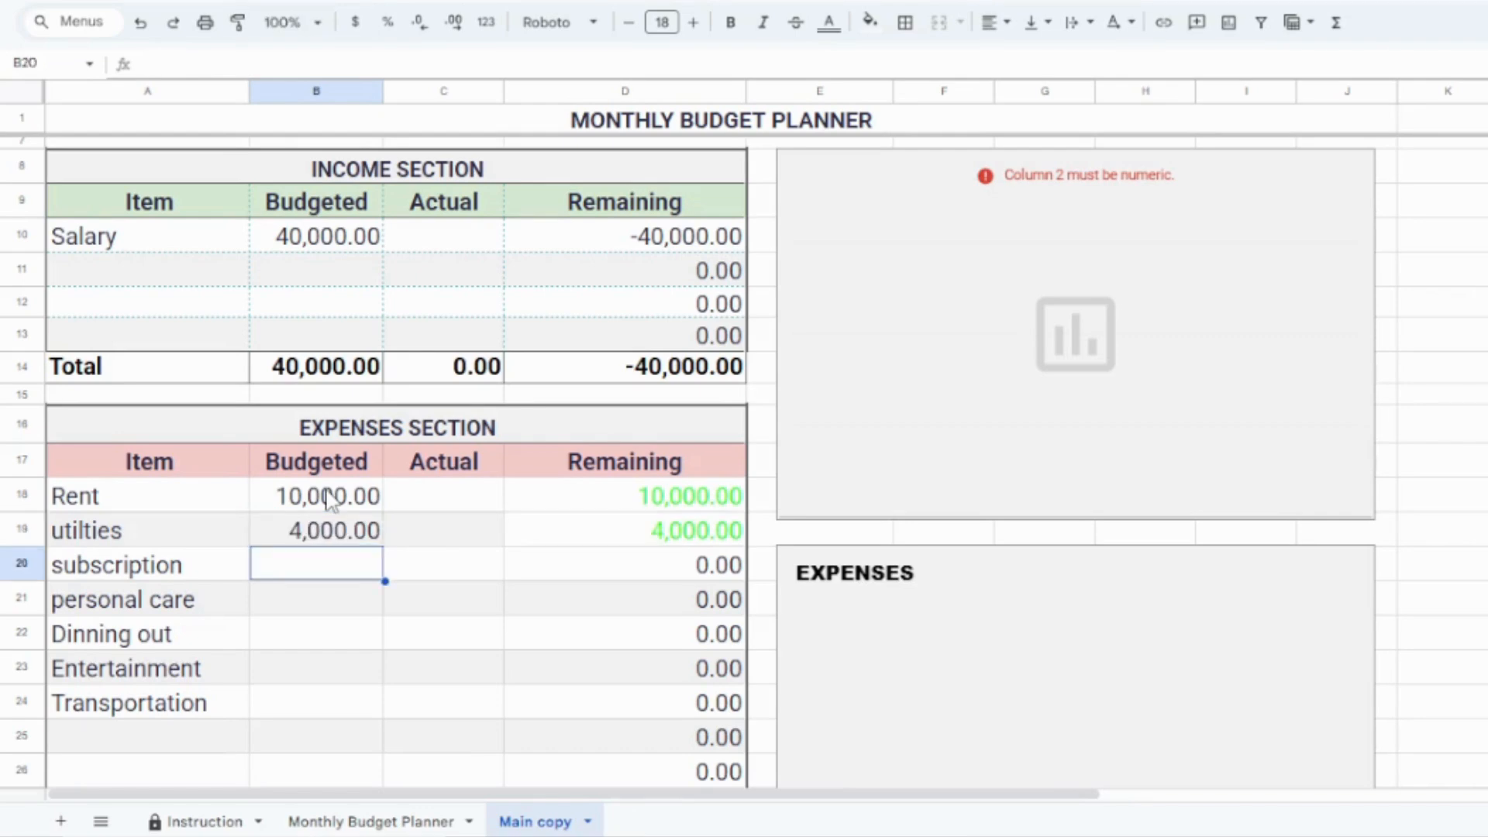
Step: Set the budgeted amounts to 2000 for subscription and 4500 for personal care
text(2000)
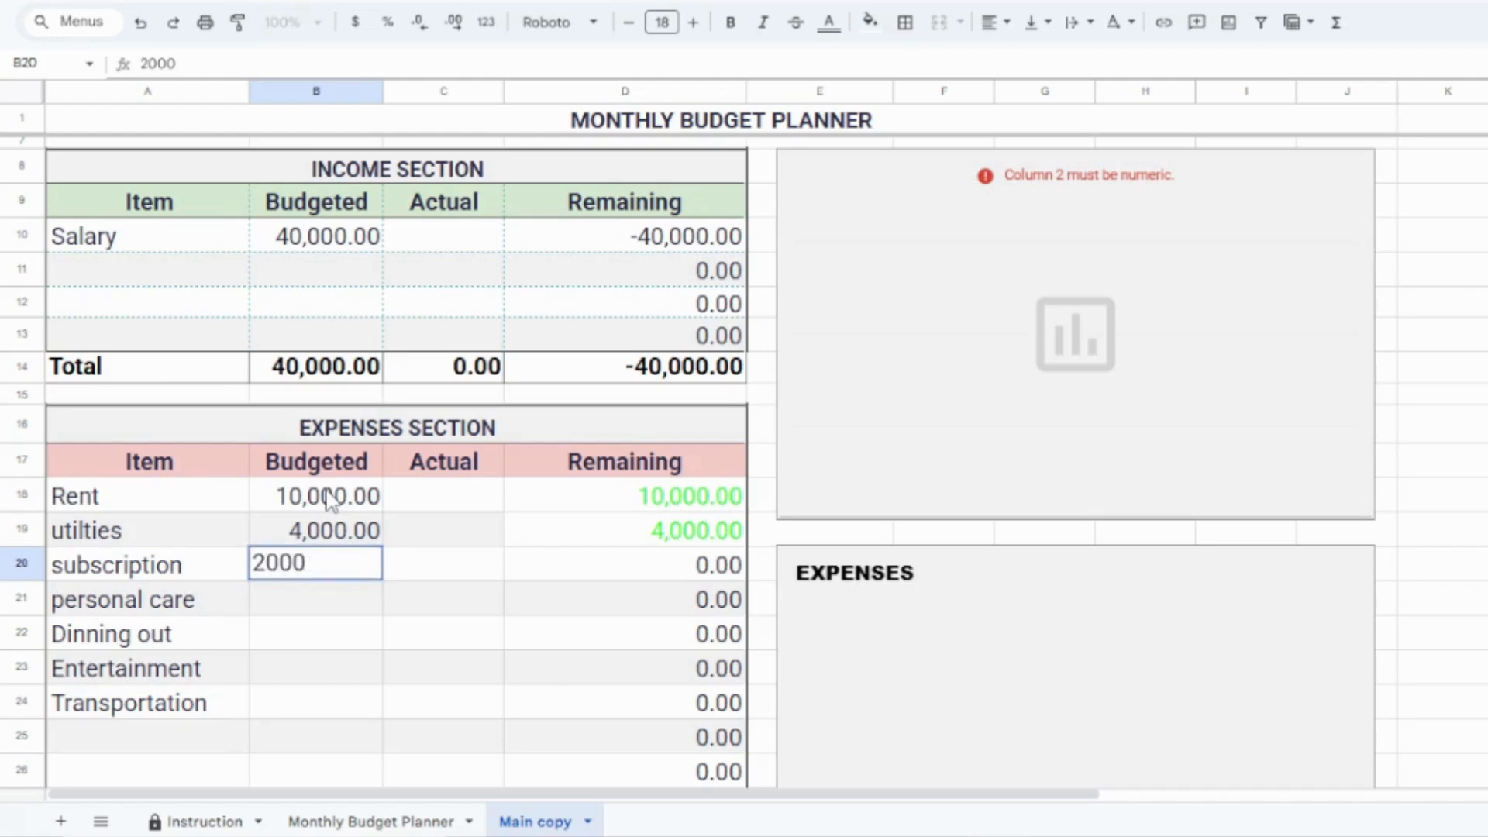
key(Return)
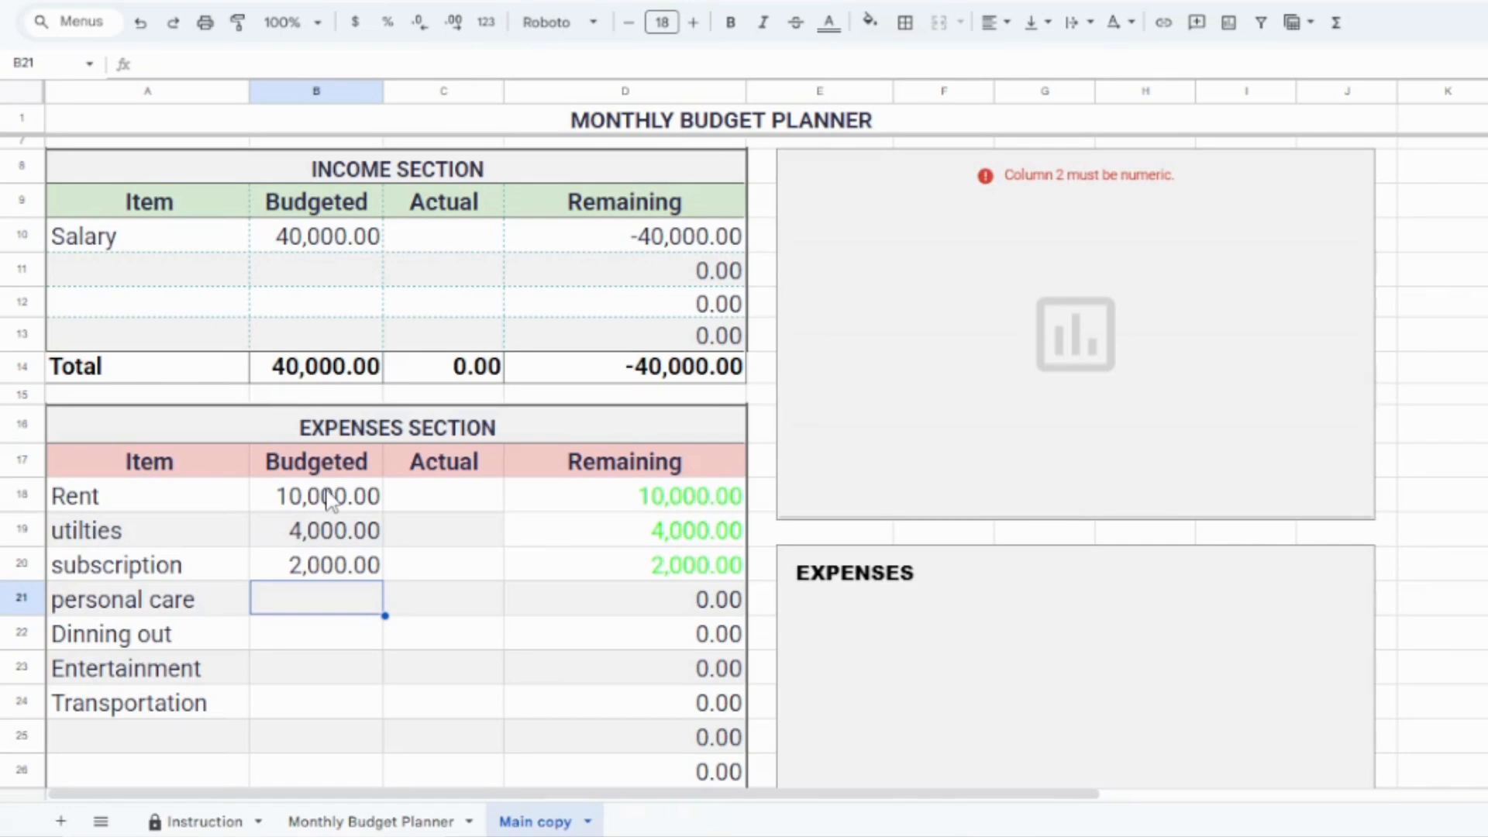
text(4500)
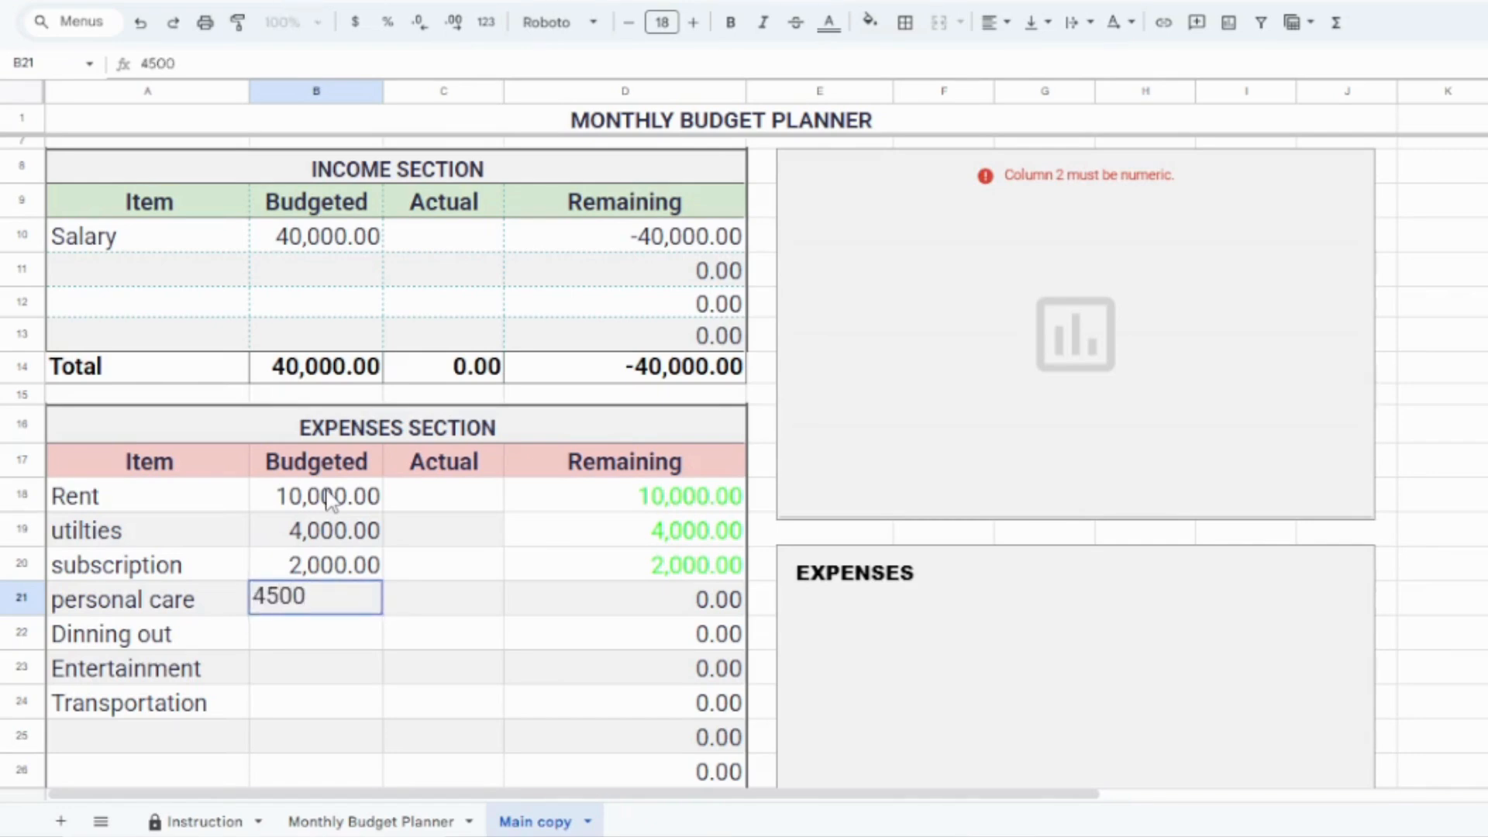
key(Return)
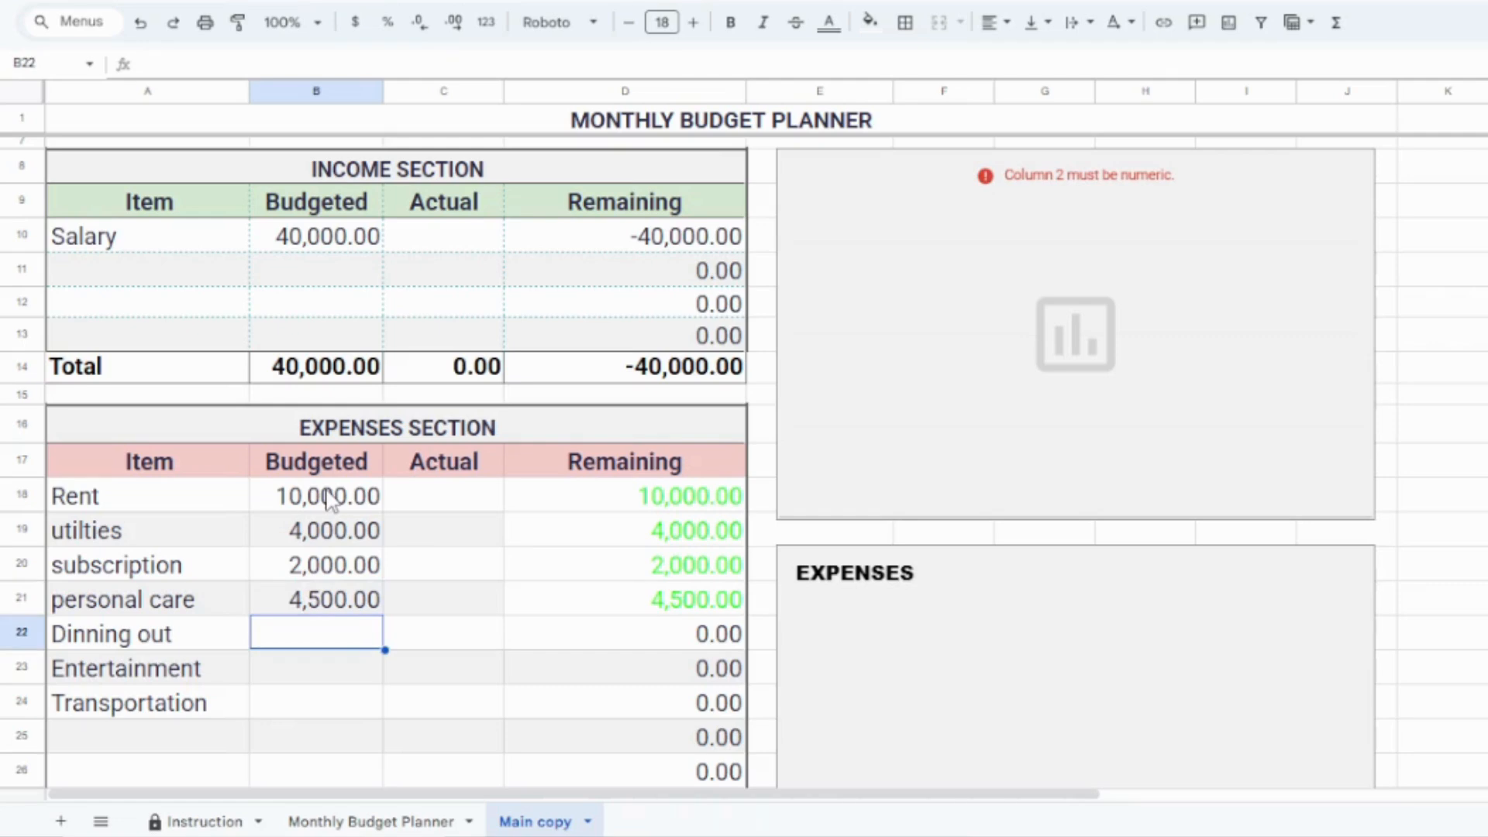
Step: Set the budgeted amounts to 2300 for Dinning out, 2000 for Entertainment and 3000 for Transportation
text(2300)
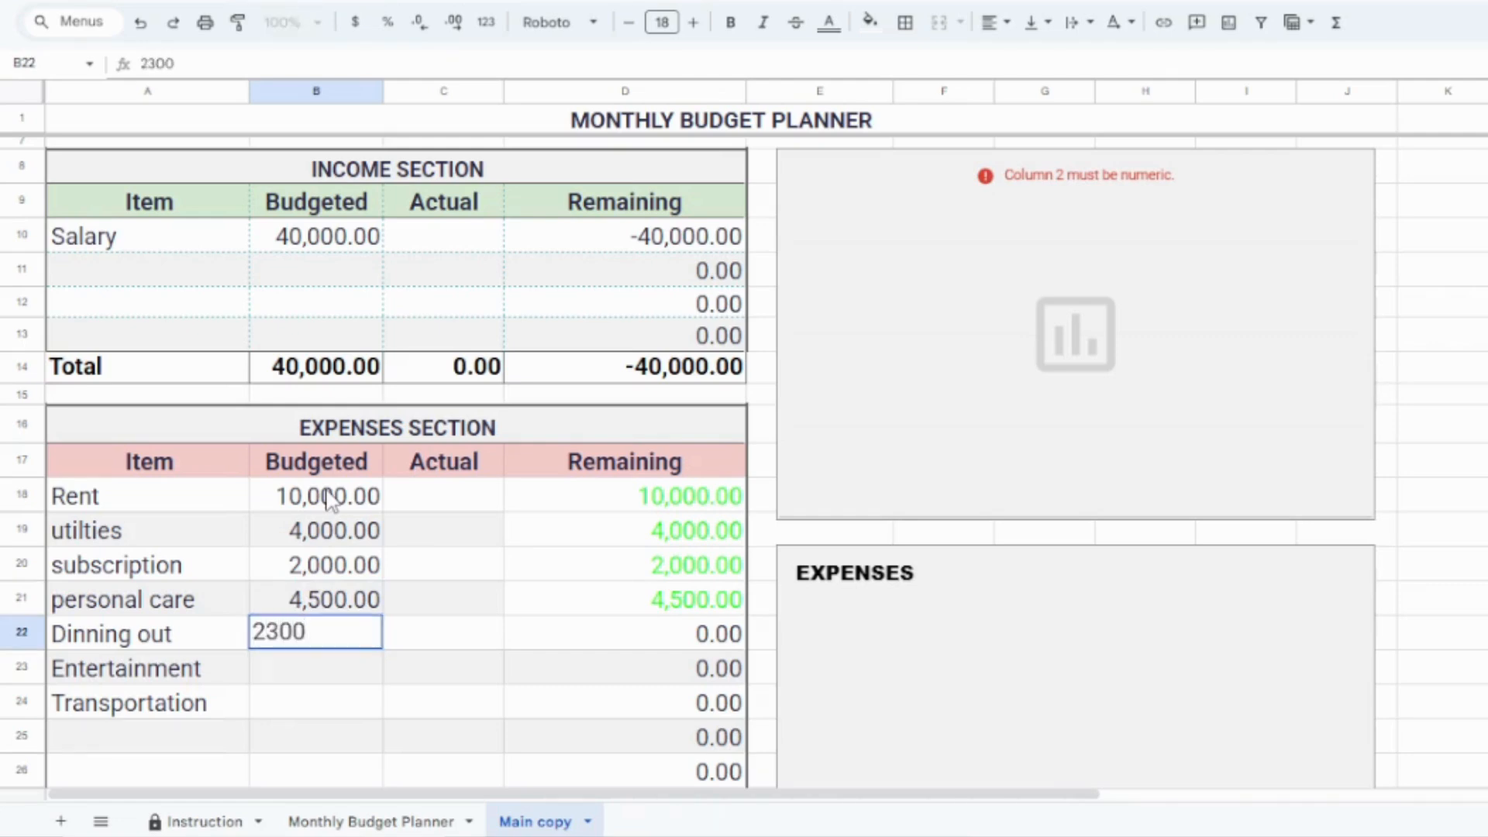
key(Return)
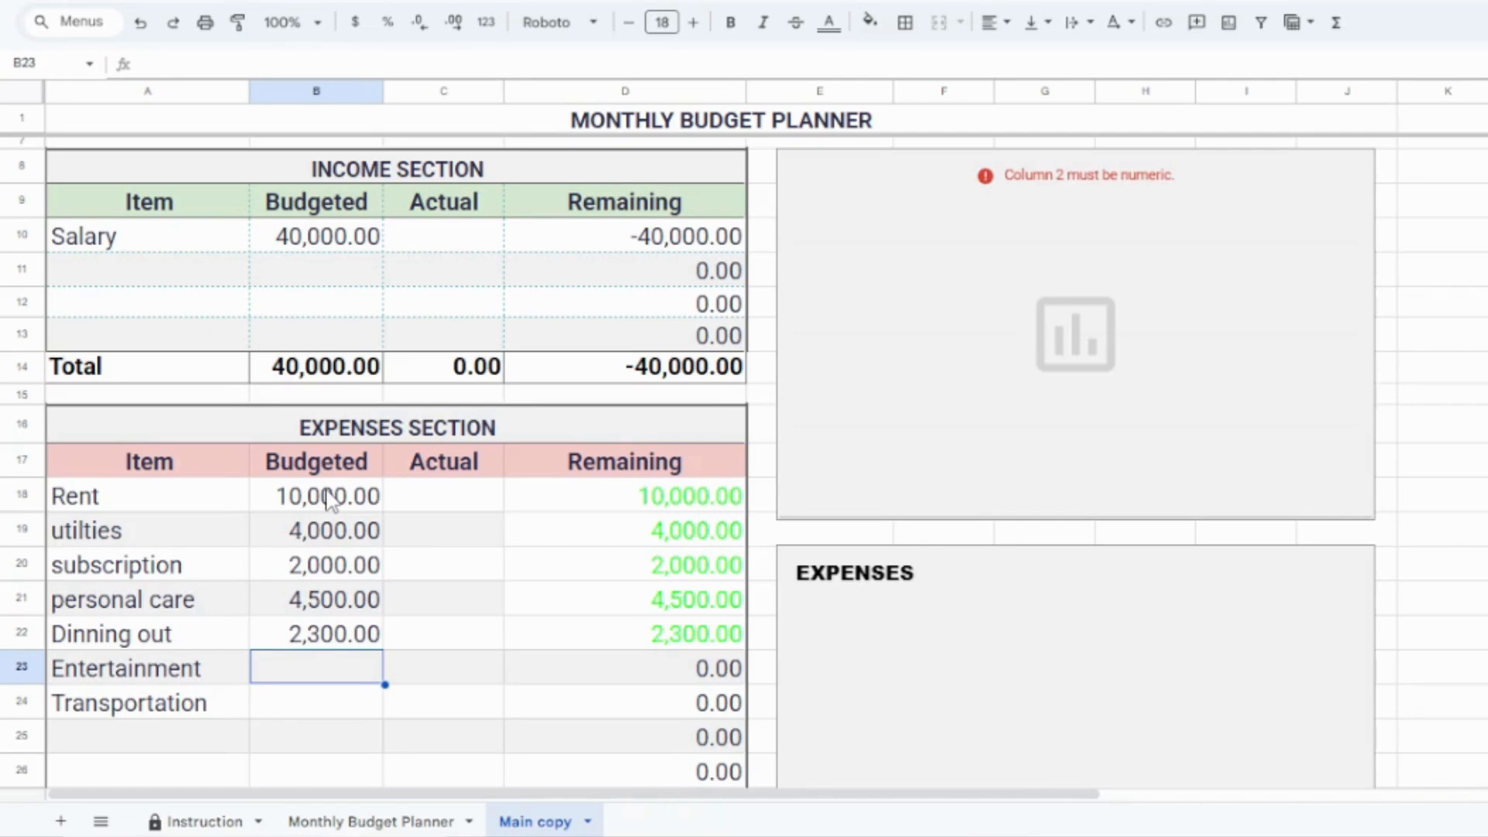
text(1)
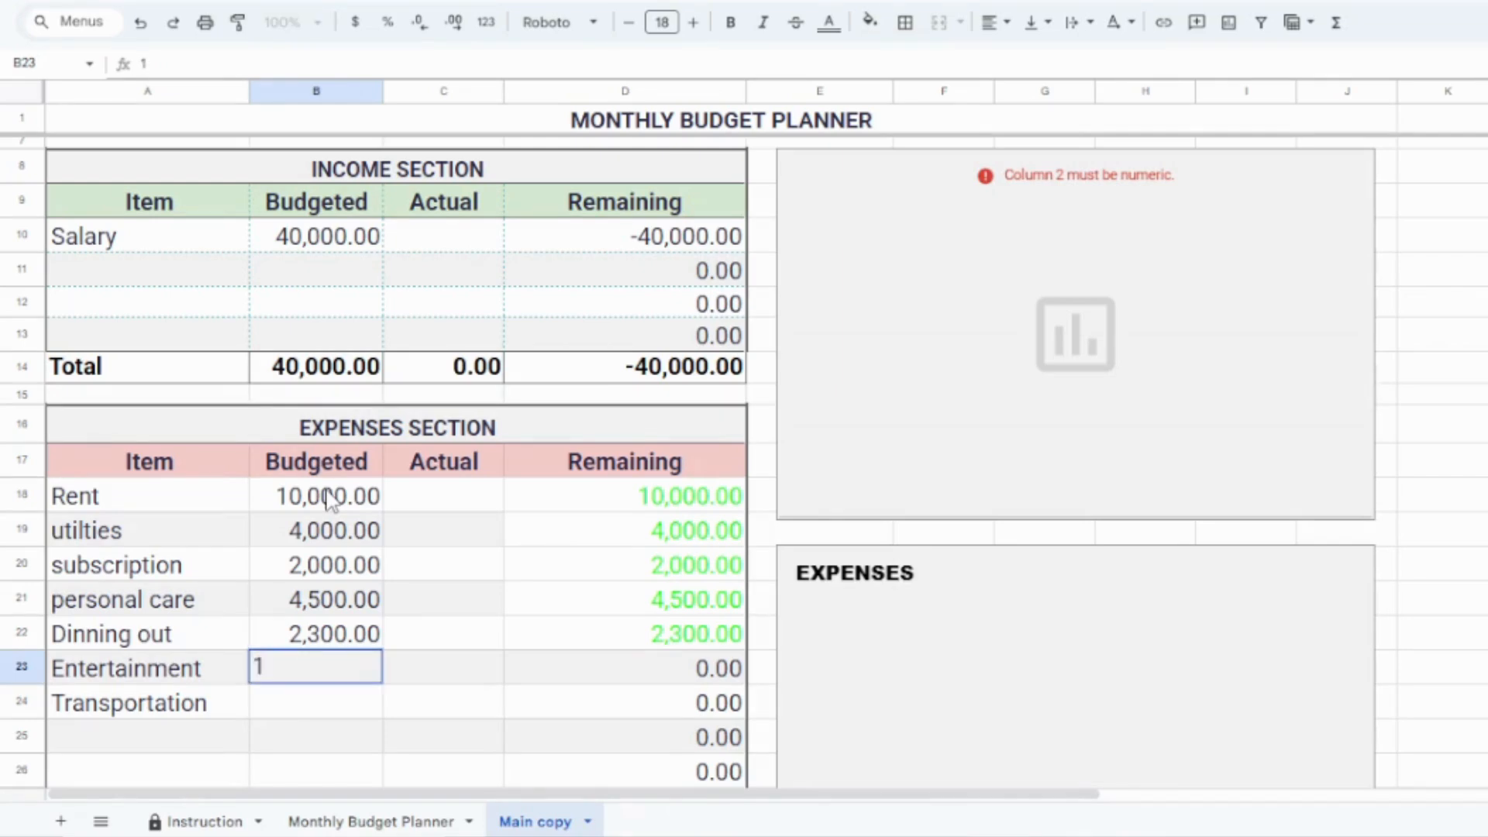
key(BackSpace)
text(2000)
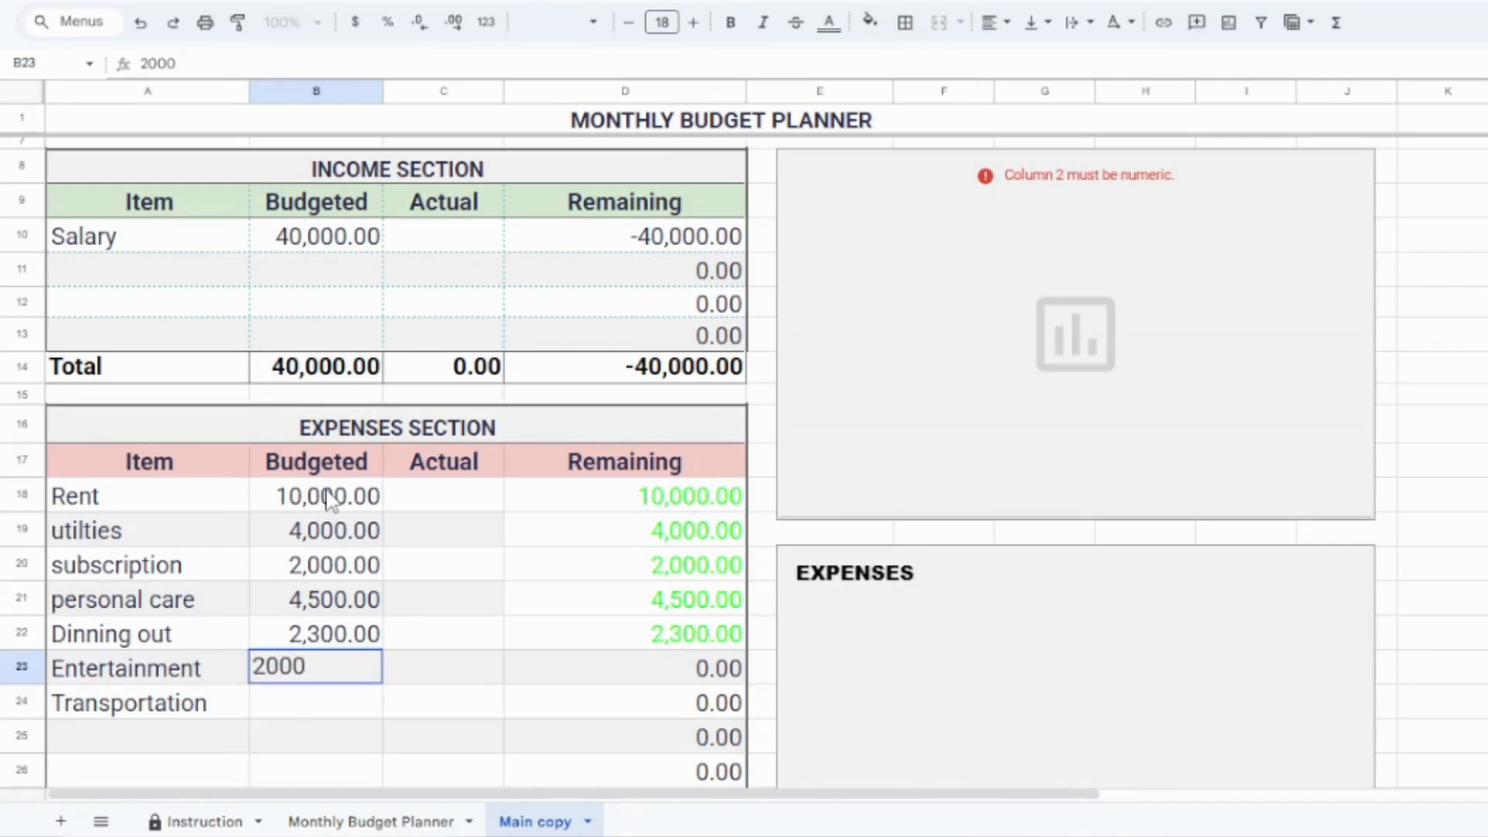
key(Return)
text(30000)
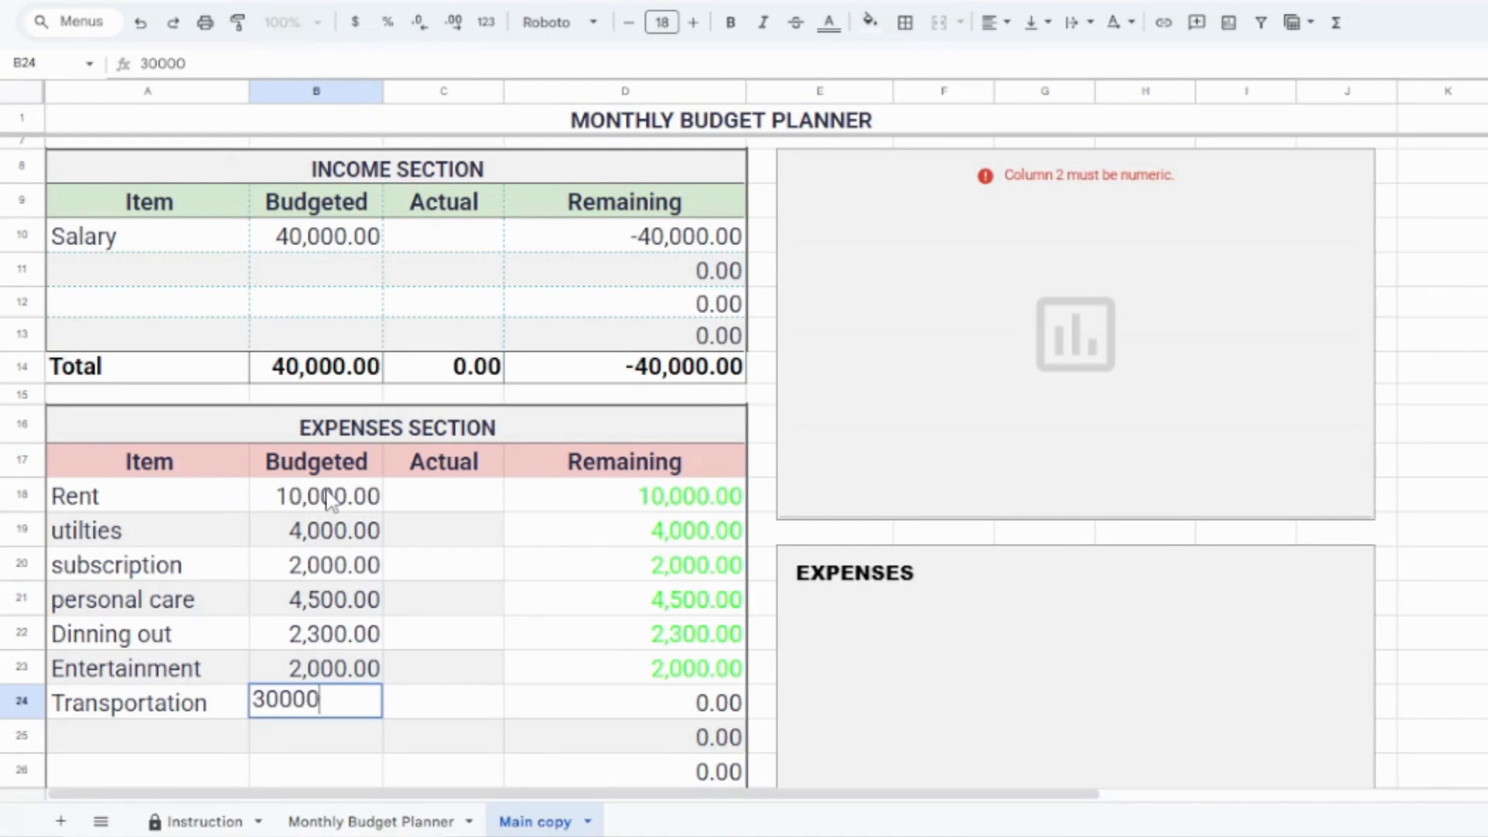
key(BackSpace)
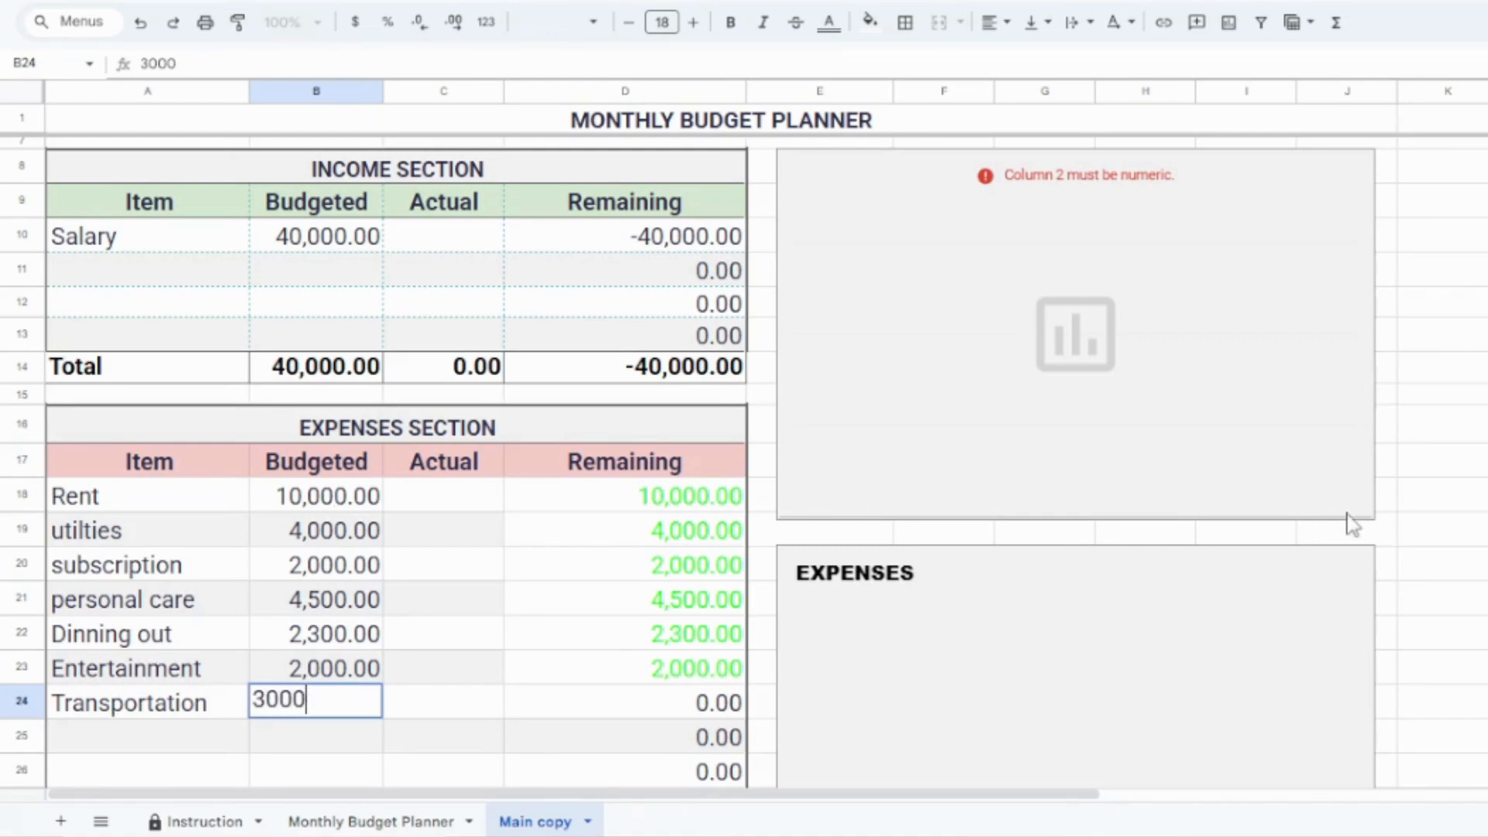
Step: Enter "Emergency Fund" in A37 and "Student Loan" in A38 as categories of the Savings & Debts section
scroll(744, 577, down, 1)
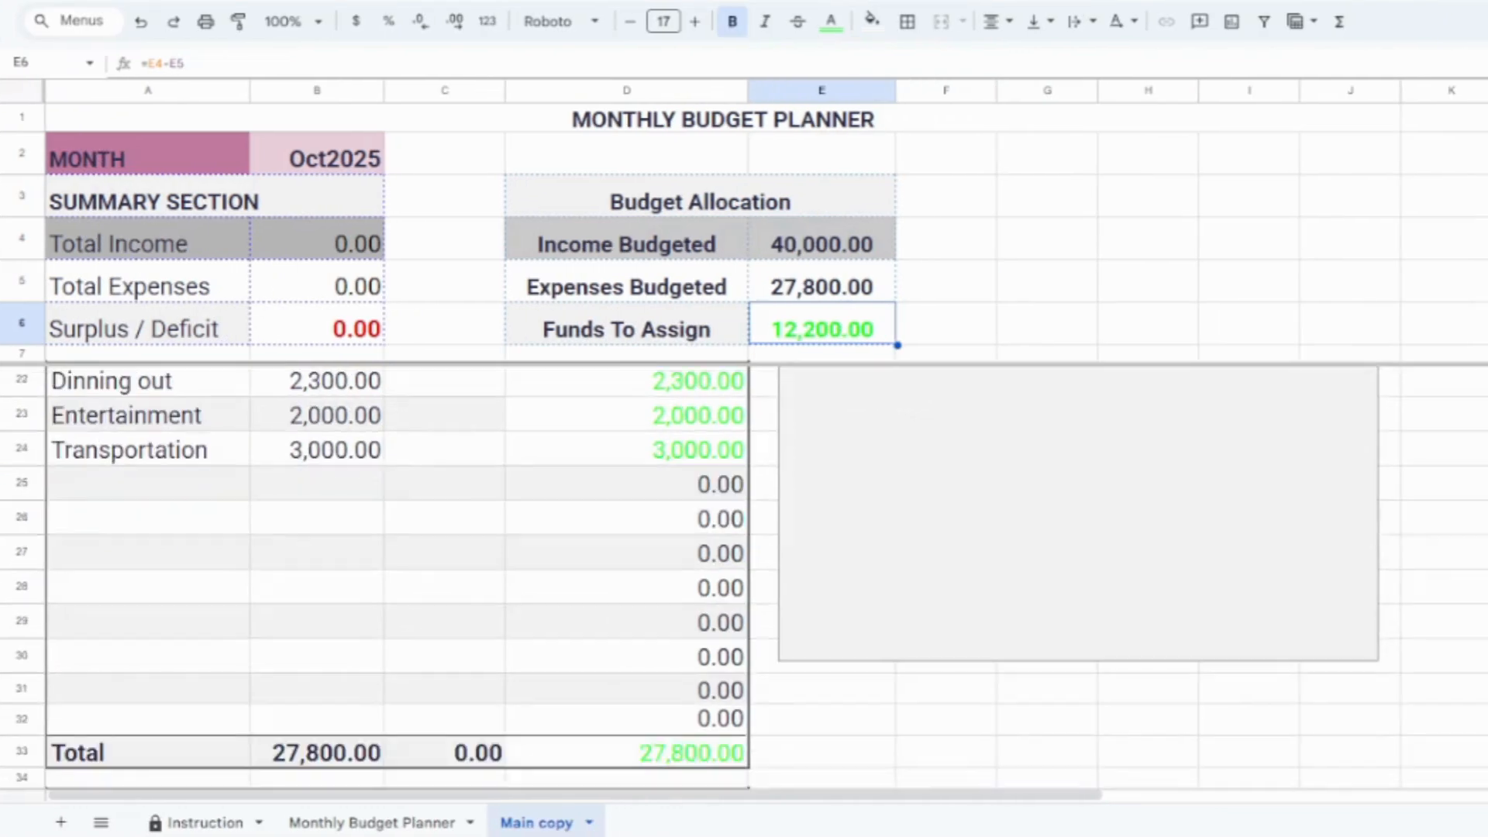
scroll(744, 577, down, 3)
scroll(745, 577, down, 1)
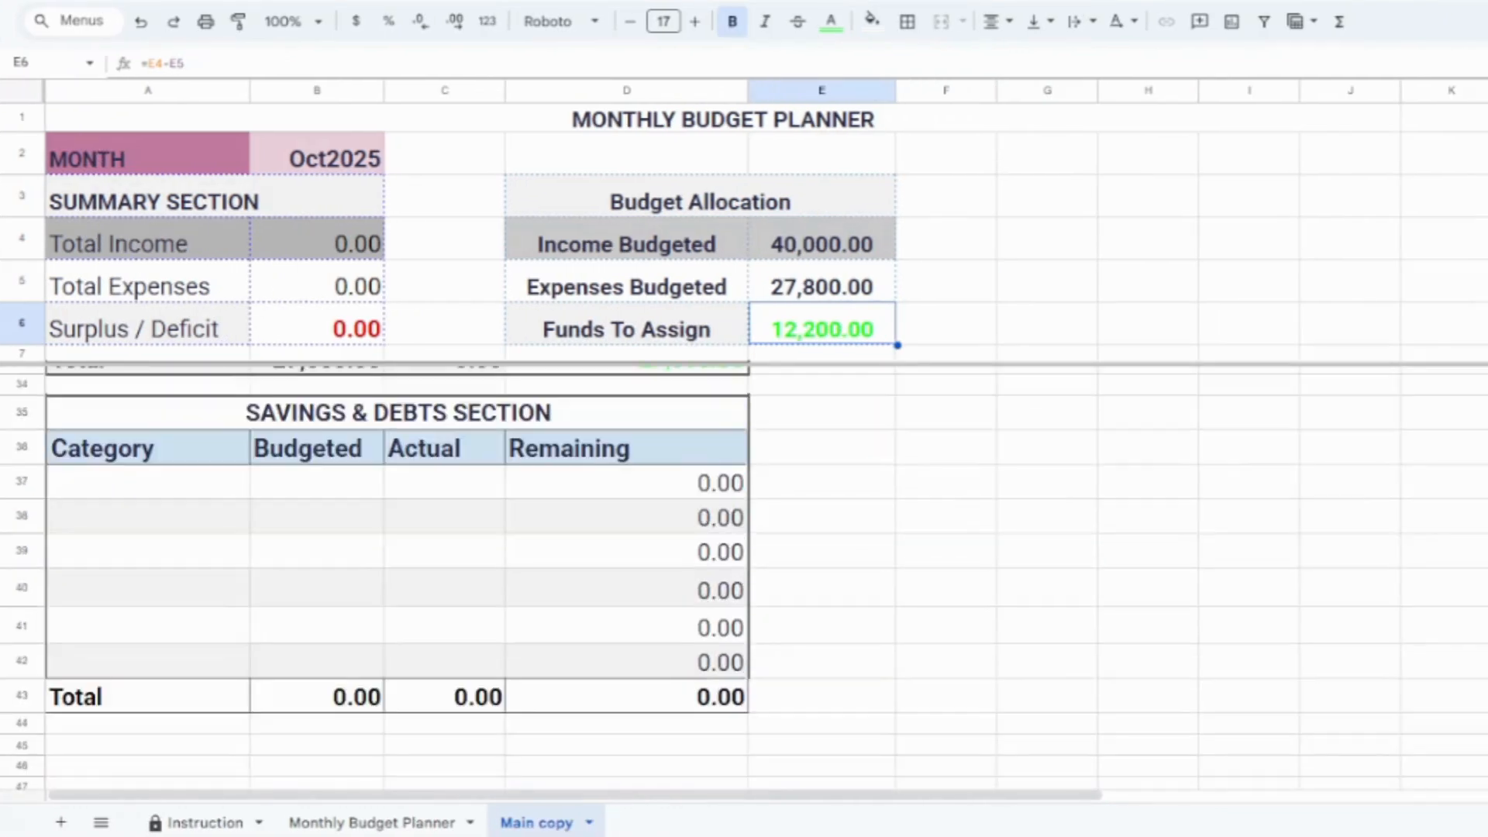
click(178, 494)
text(E)
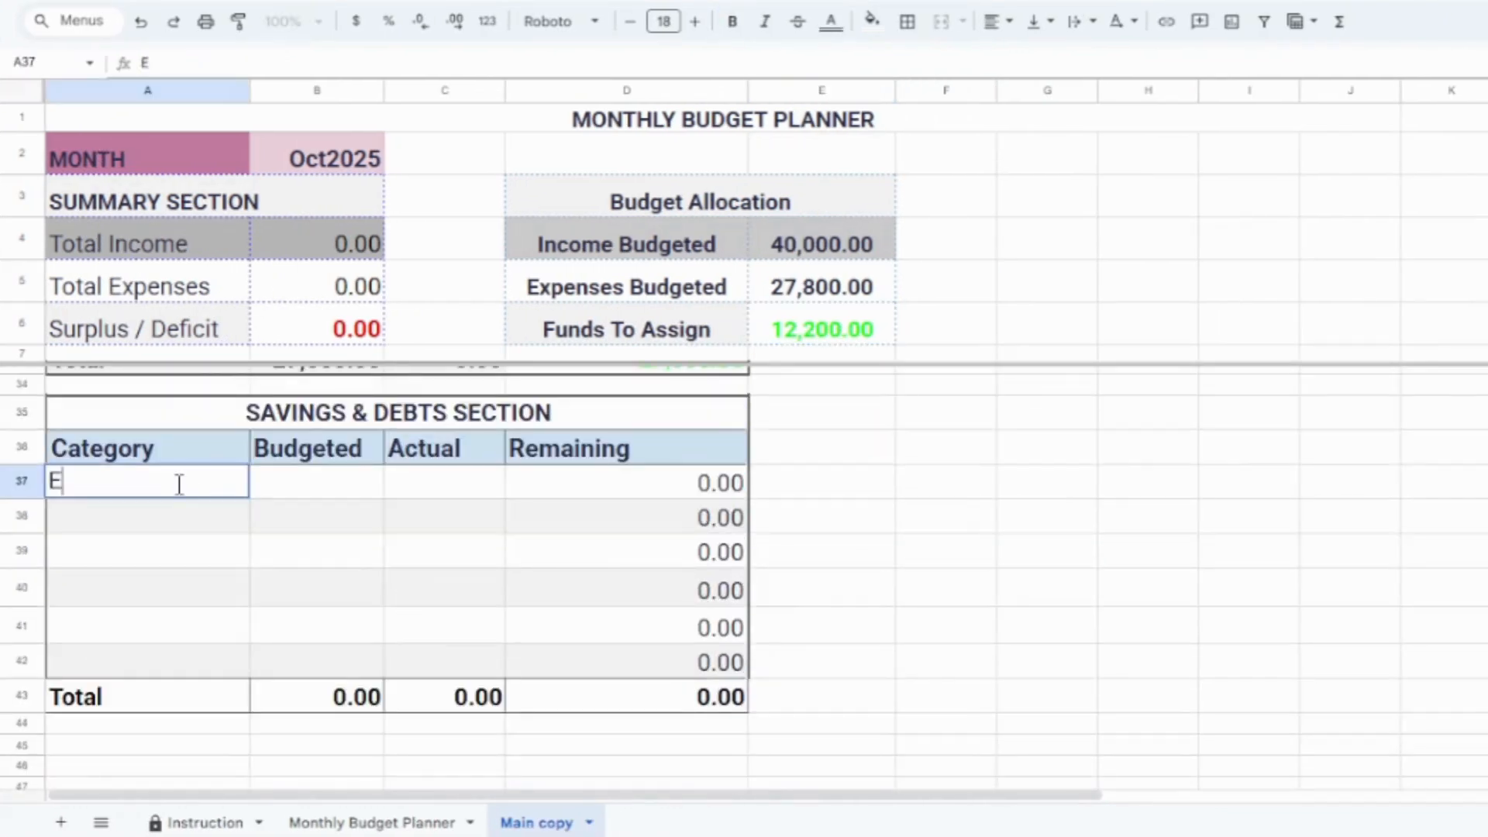
text(mergency)
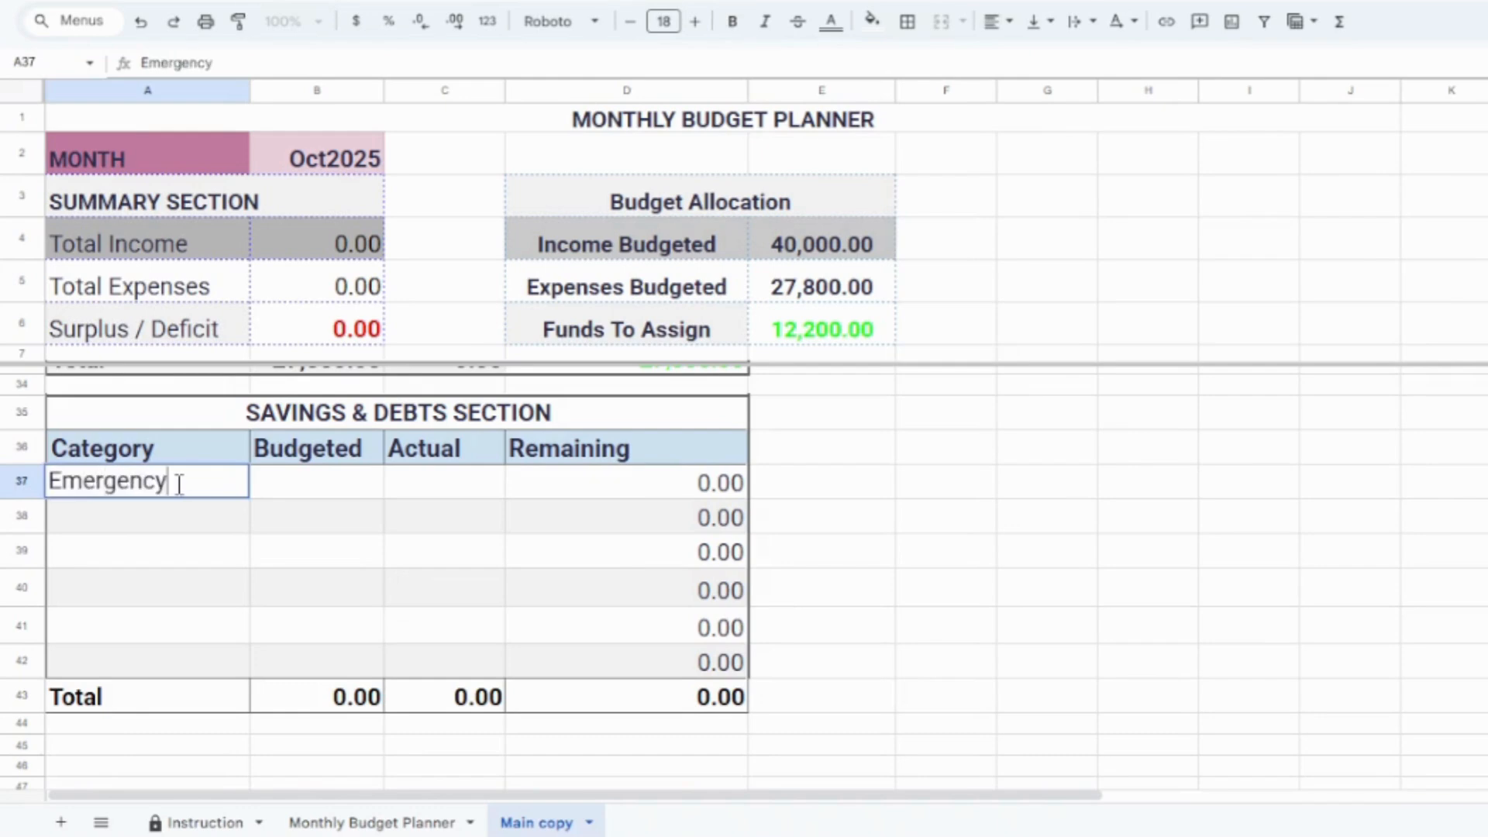
text( Fund)
key(Return)
text(S)
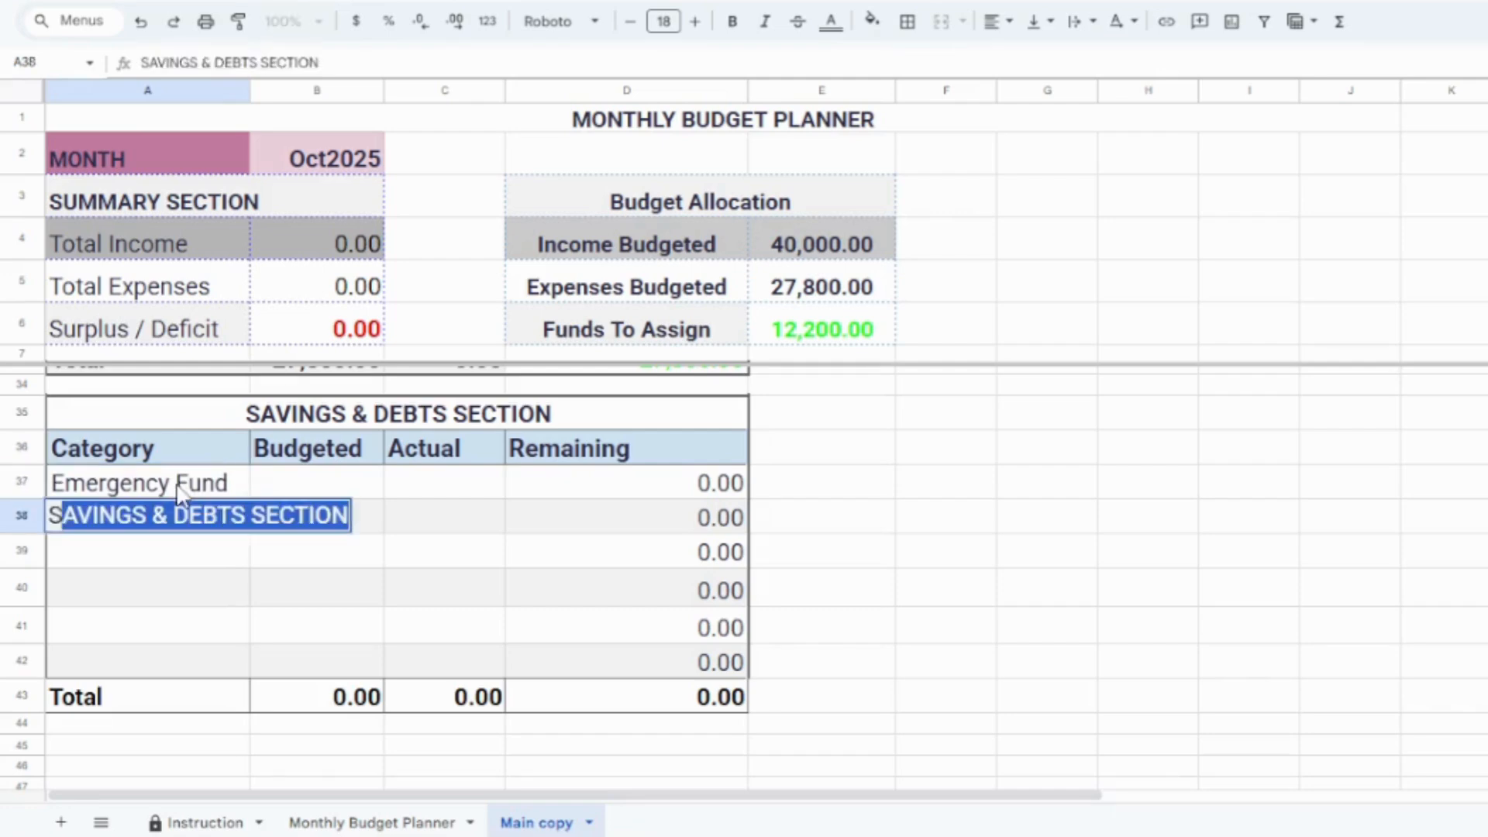
text(tudent Loan)
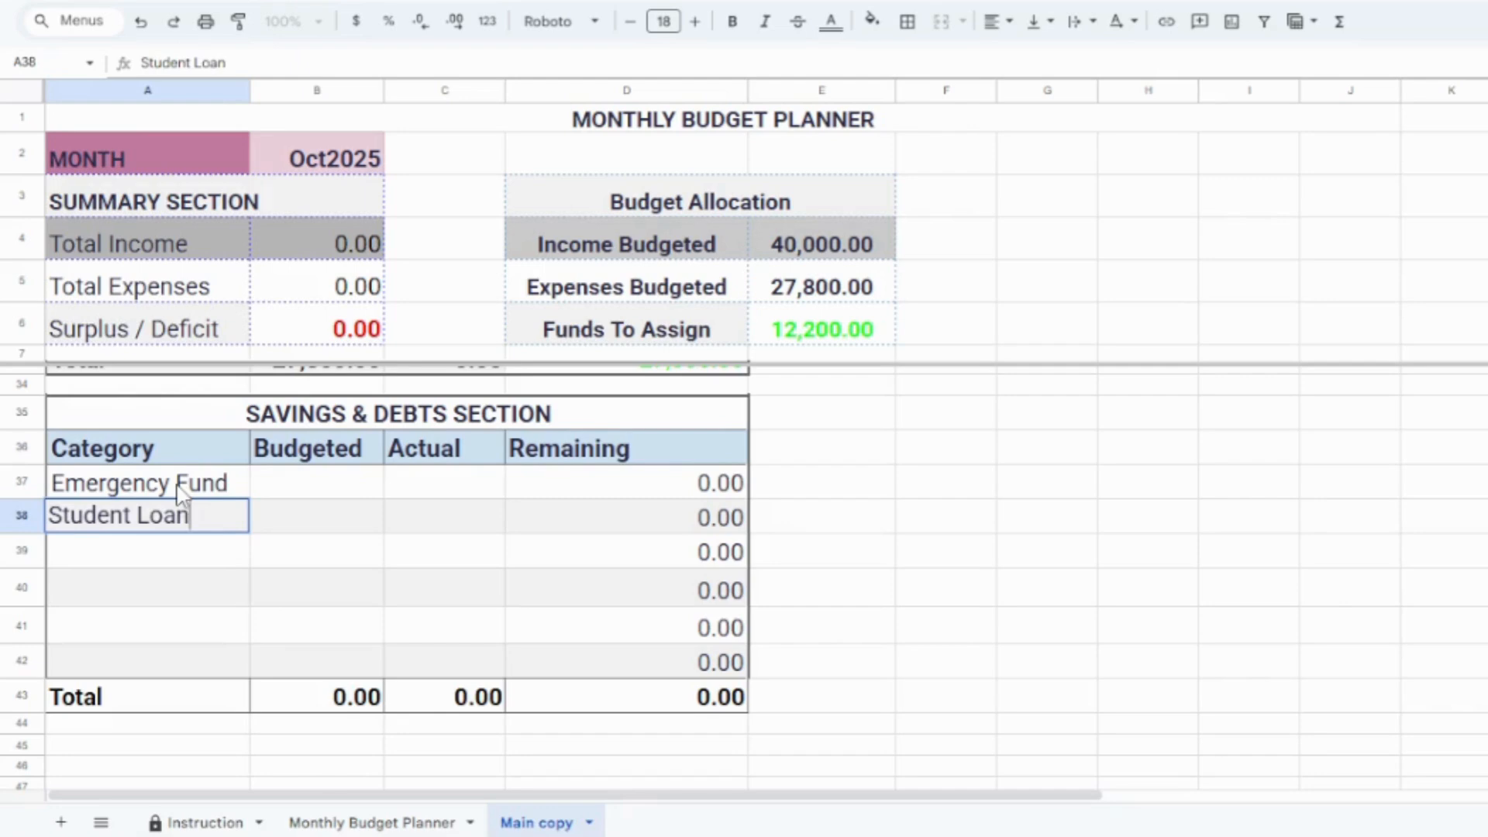
Step: Set the budgeted amounts to 8000 for Emergency Fund and 2000 for Student Loan
click(277, 497)
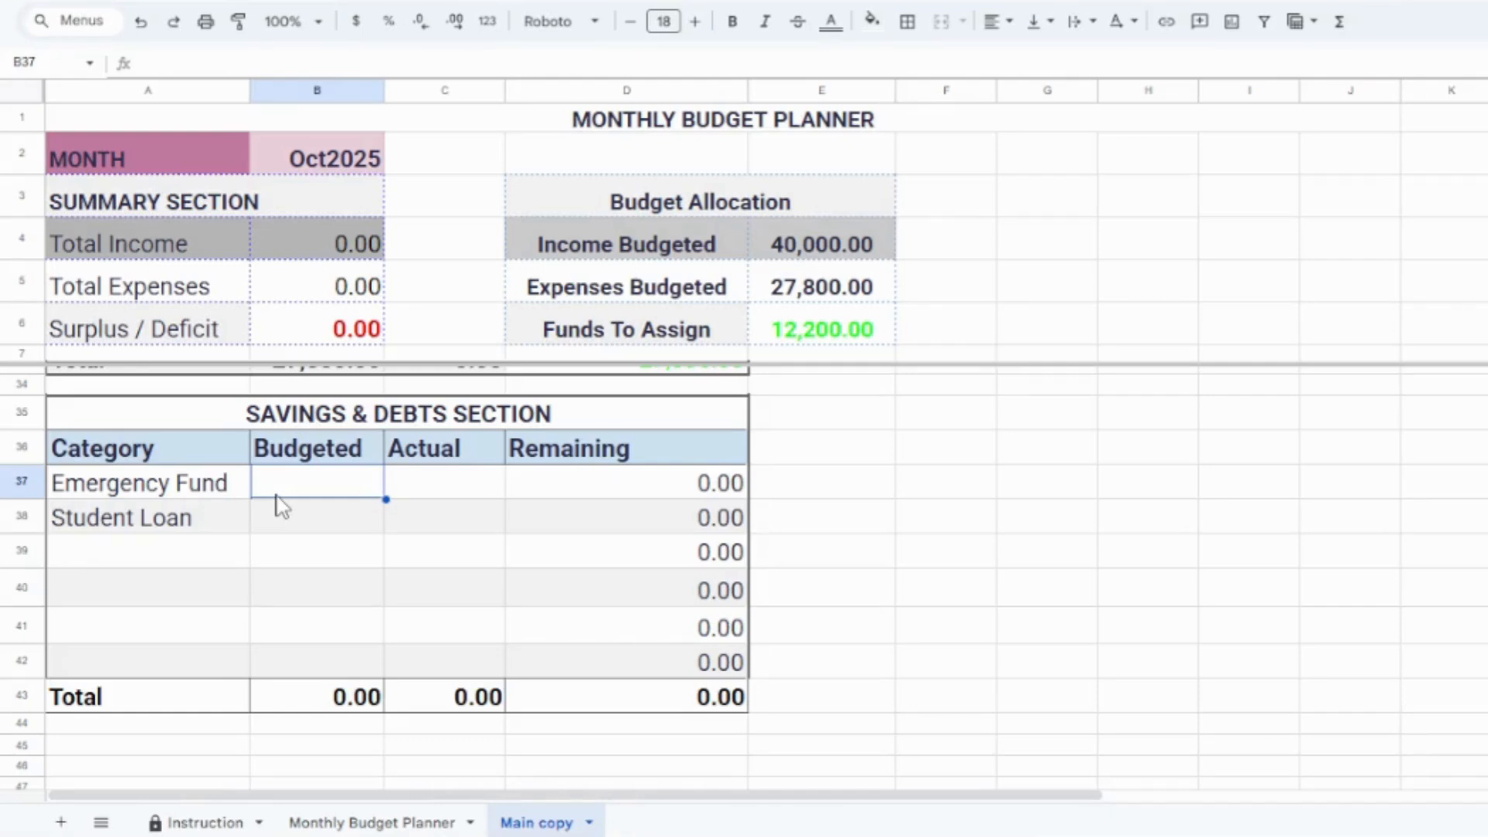
text(5)
key(BackSpace)
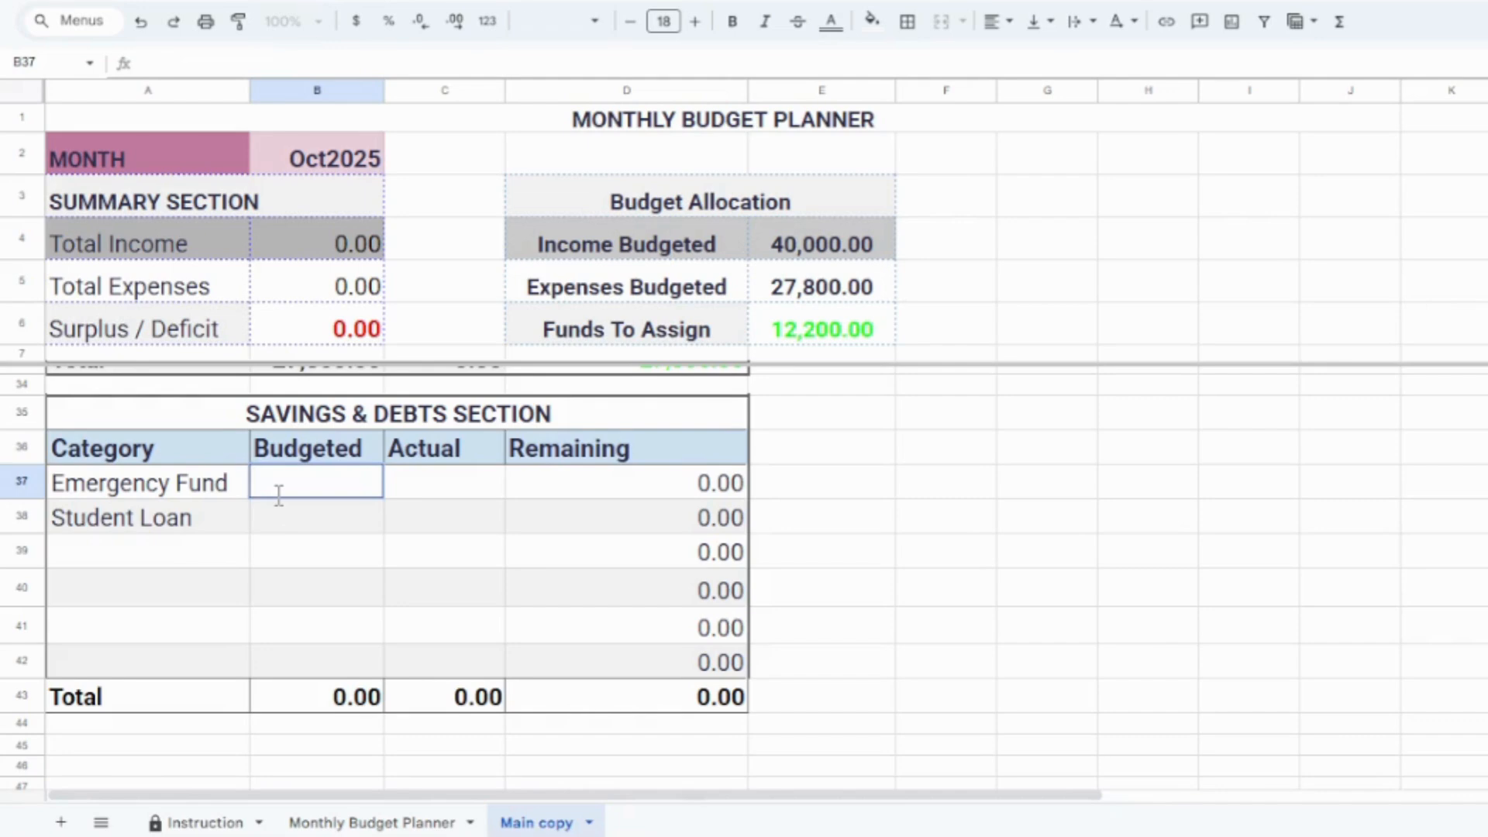
text(8000)
key(Return)
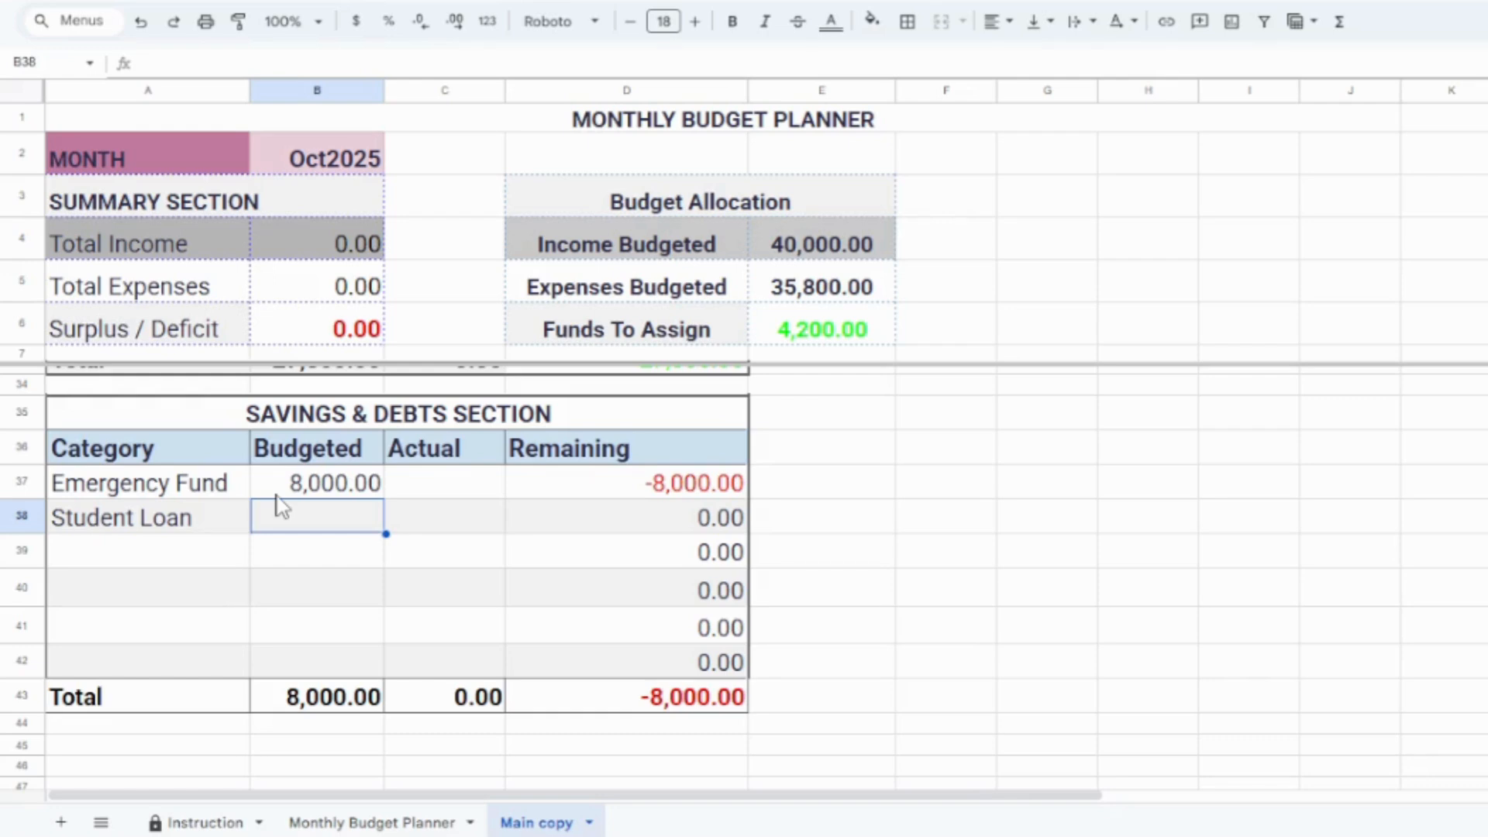
text(2)
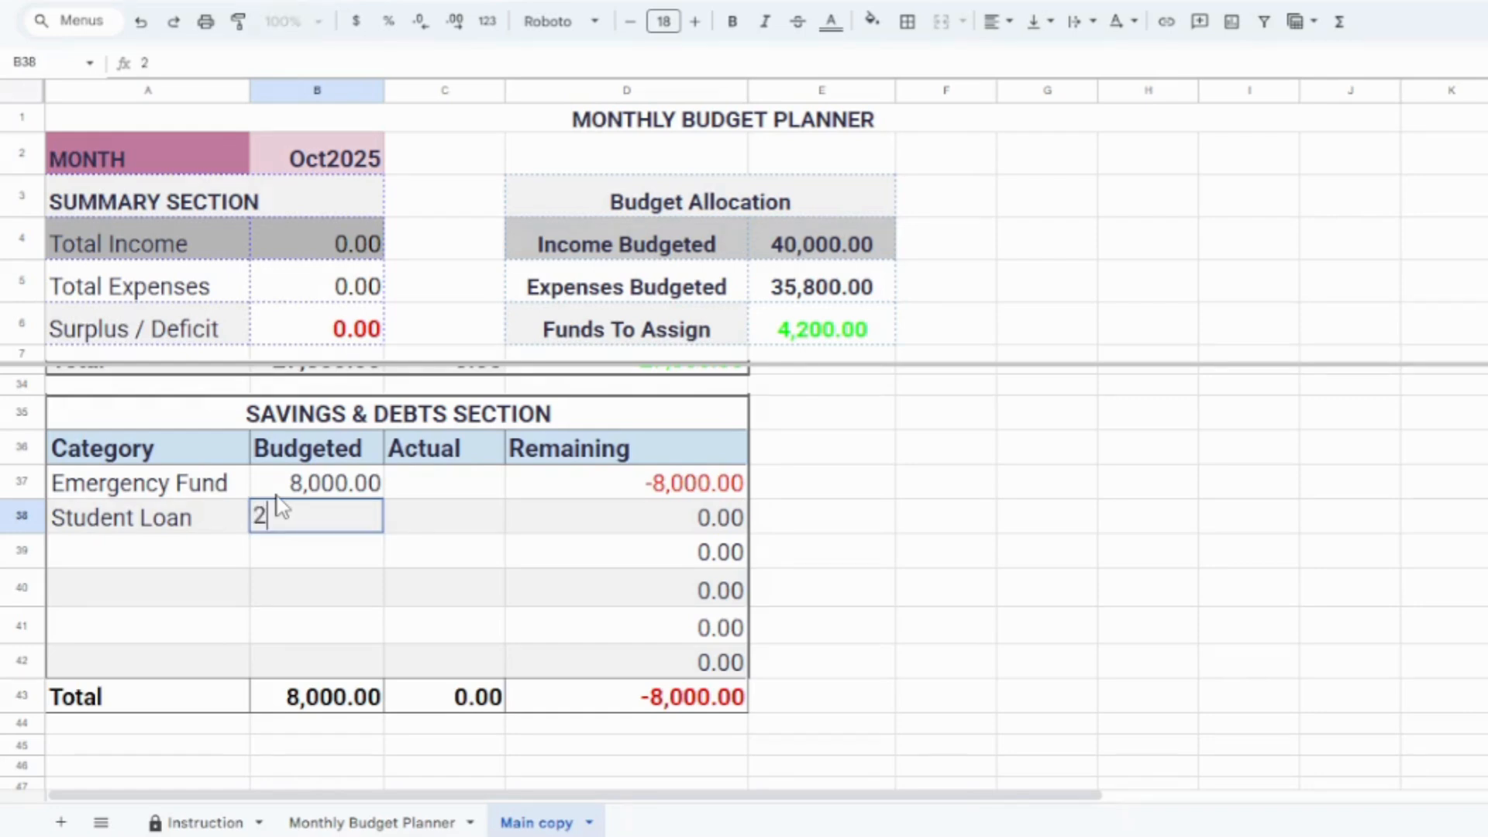
text(,00000)
click(514, 595)
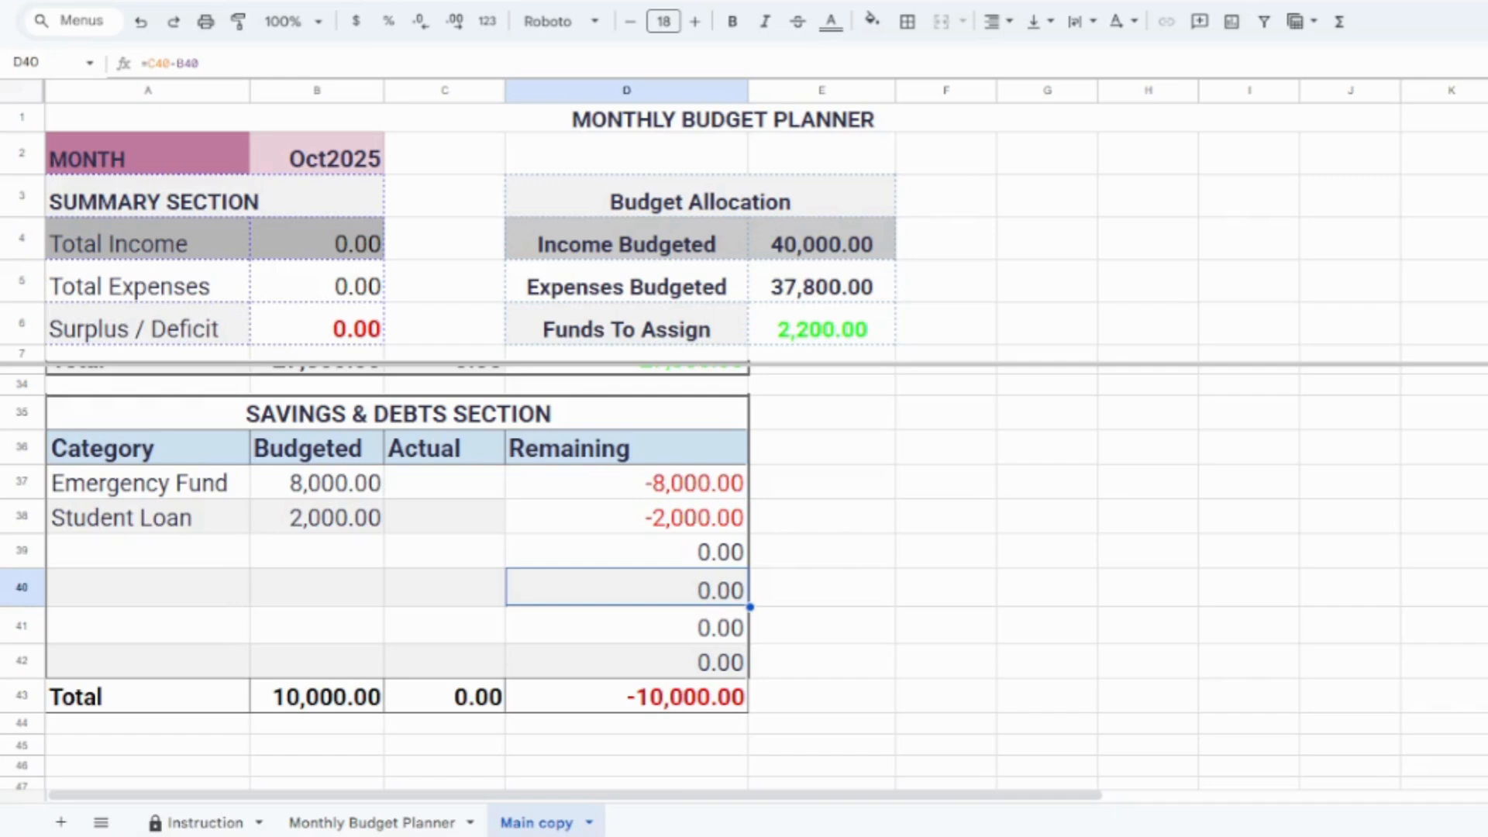
Step: Enter the actual expense amounts of 10000 for Rent and 3500 for utilities
scroll(744, 577, up, 10)
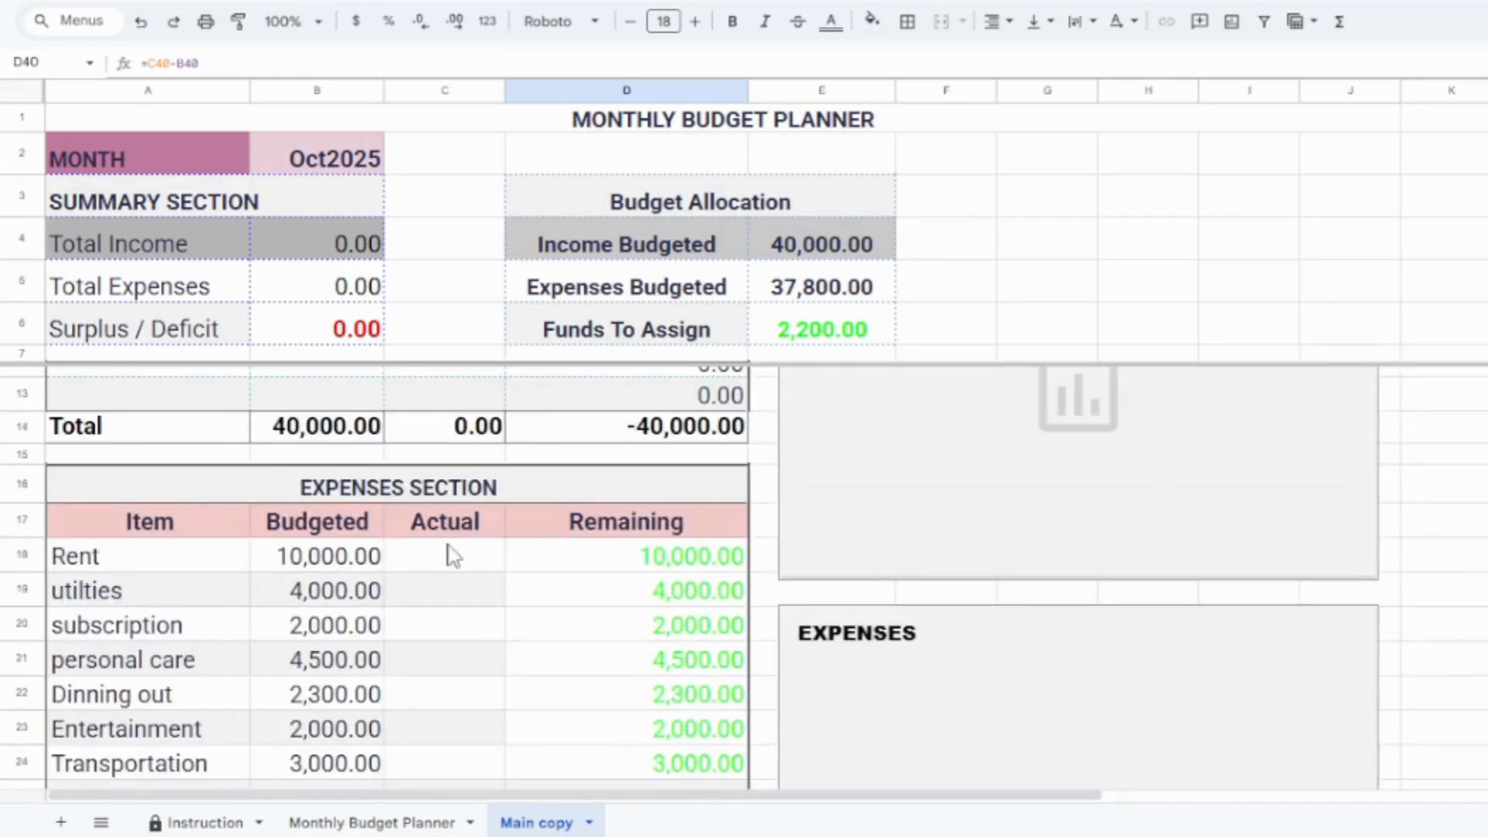
click(444, 552)
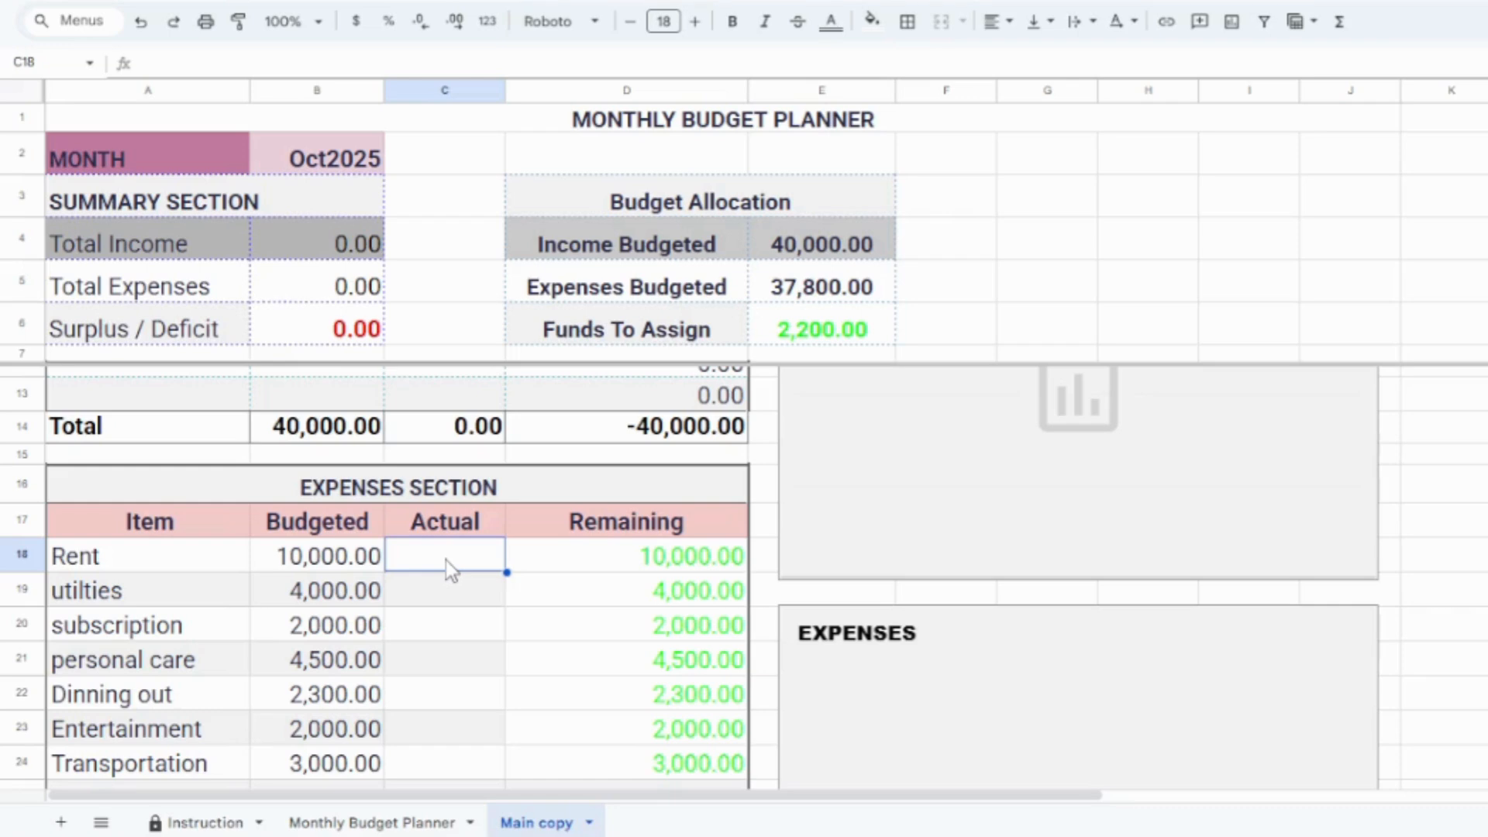
text(10000)
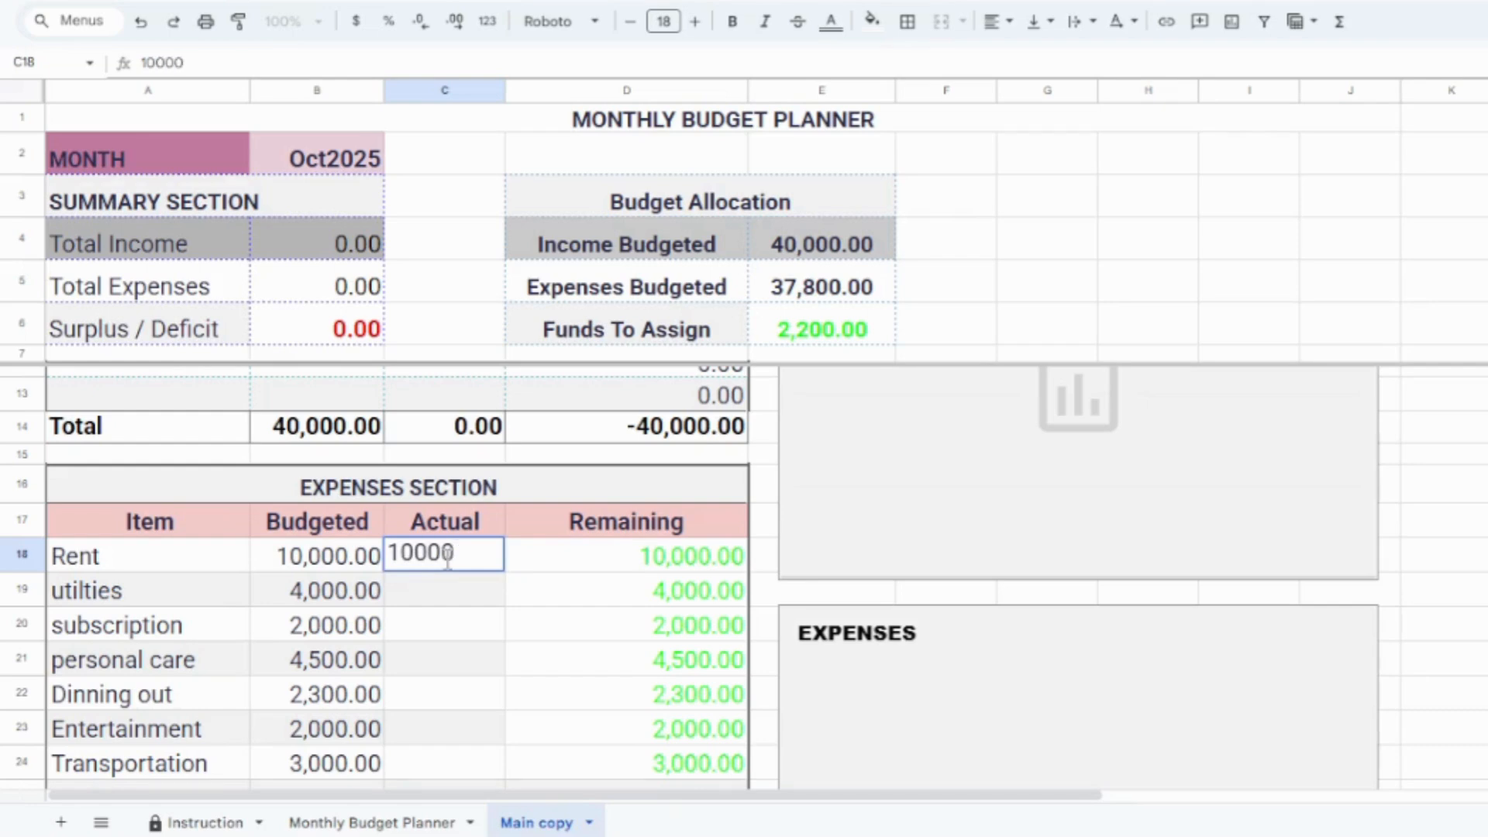
key(Return)
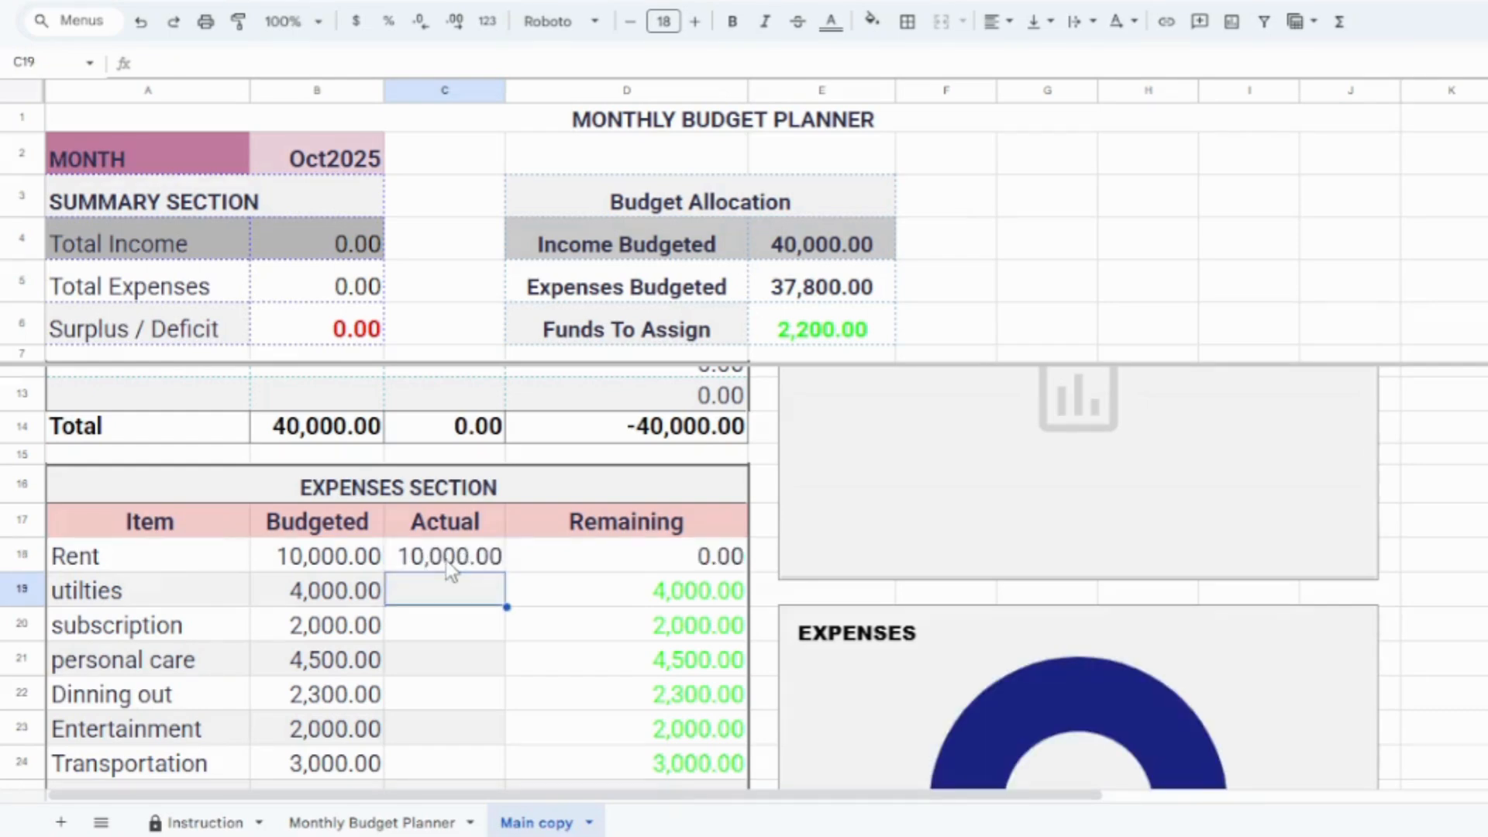
text(3500)
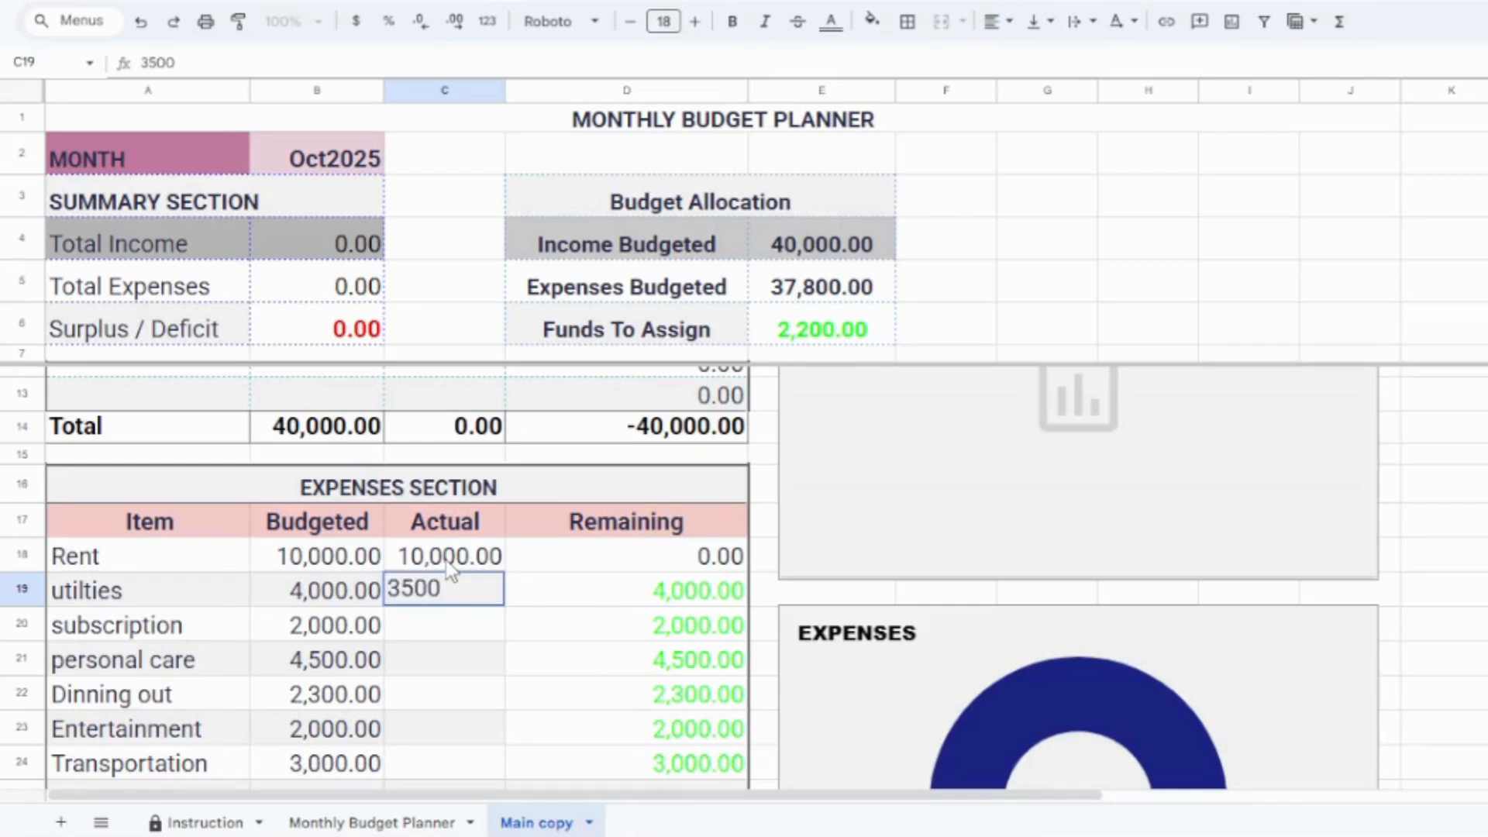
key(Return)
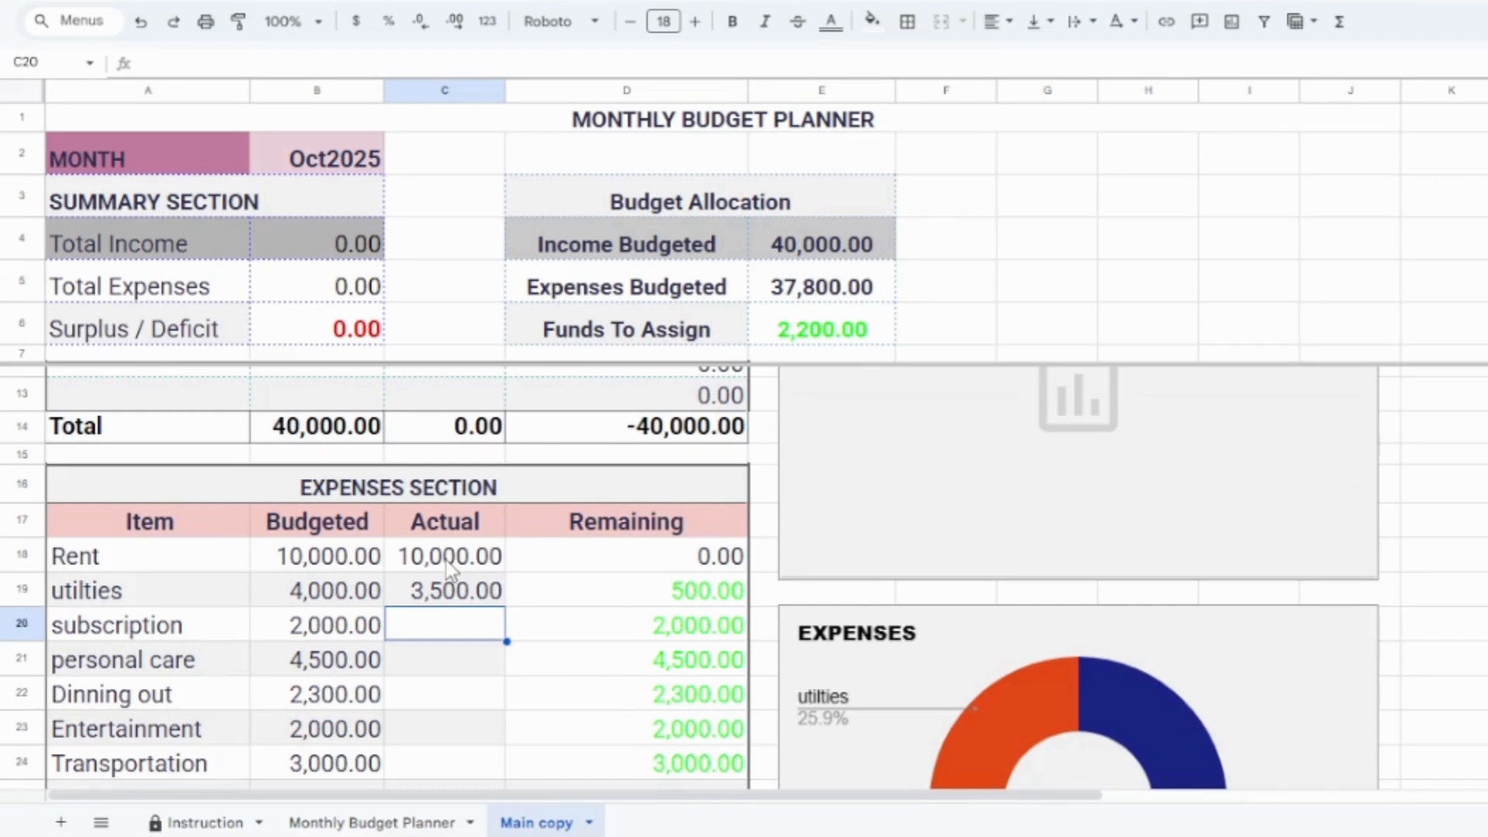
Step: Enter the actual expense amounts of 2000 for subscription and 4000 for personal care
text(2000)
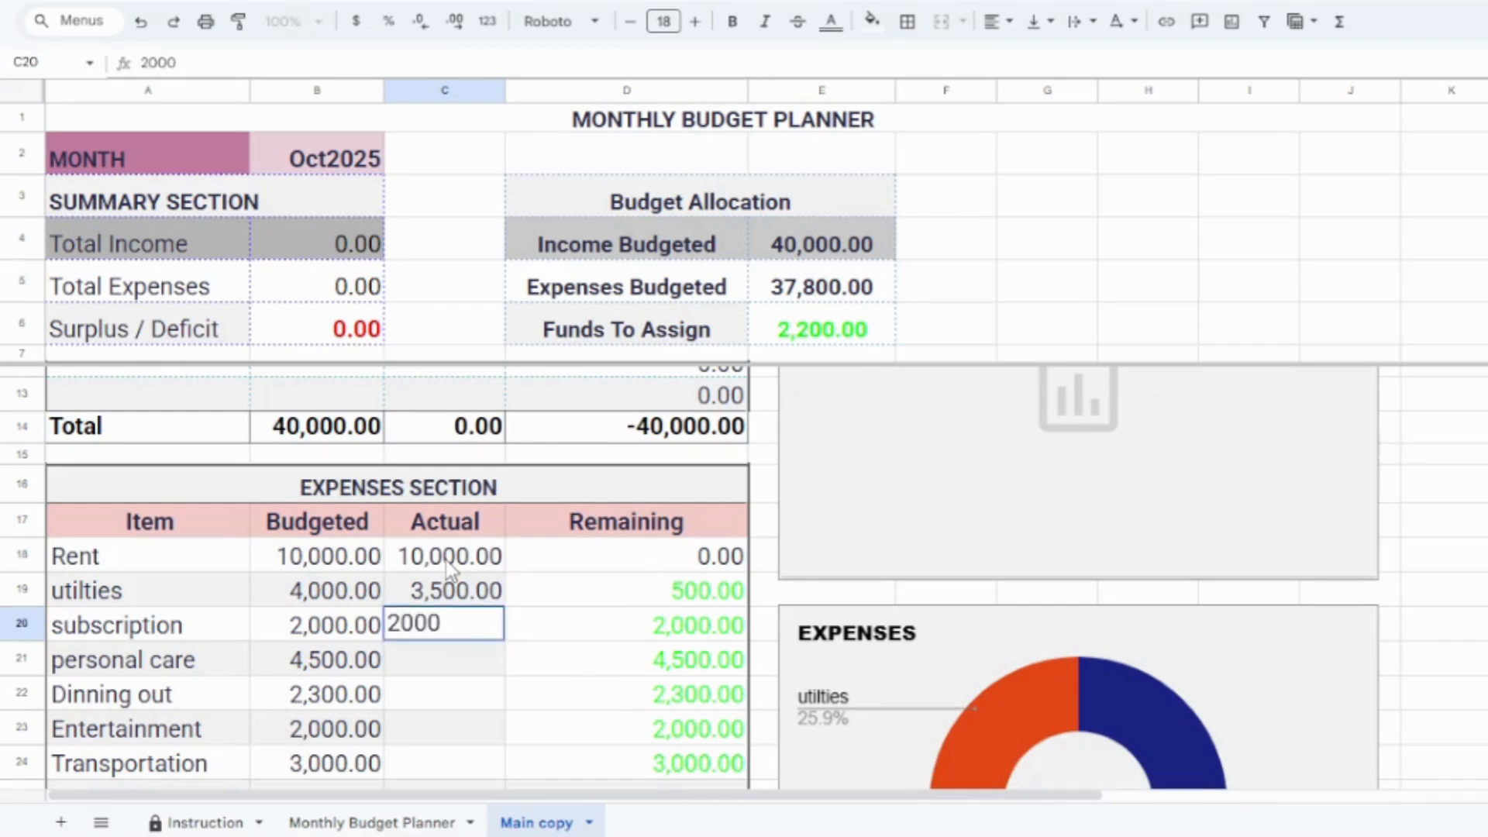
key(Return)
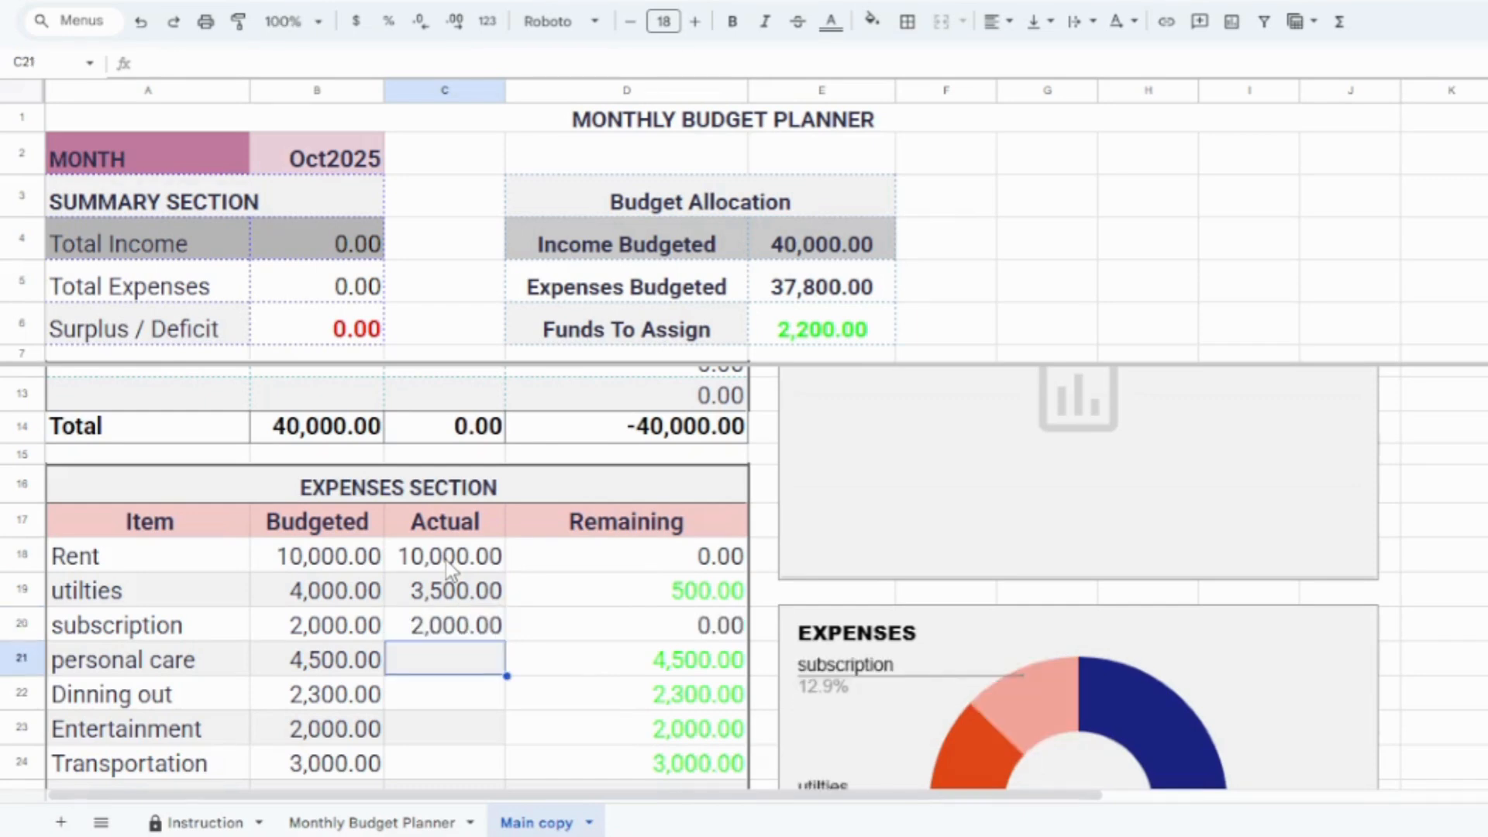
text(4000)
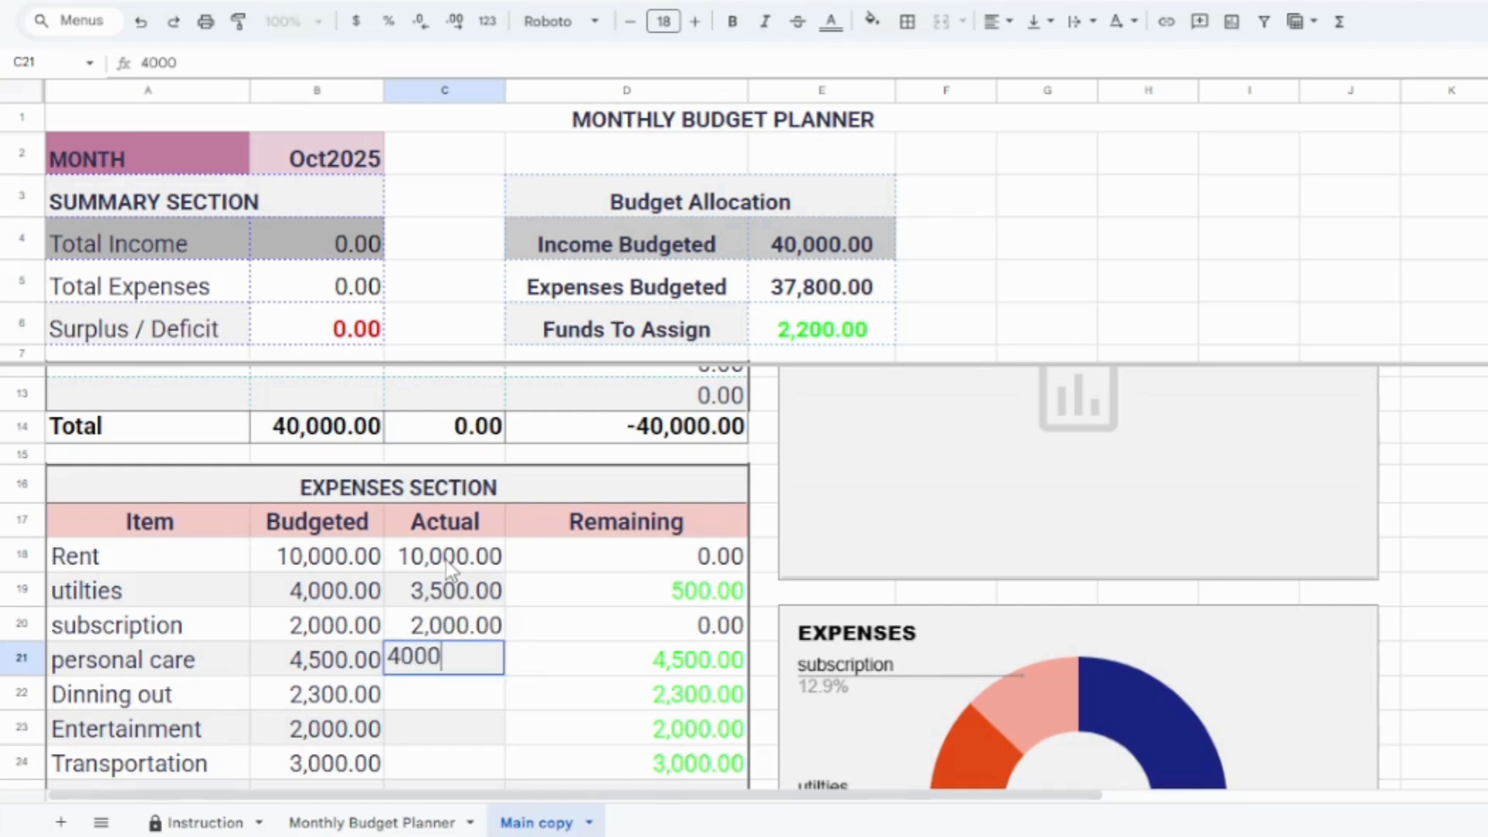
key(Return)
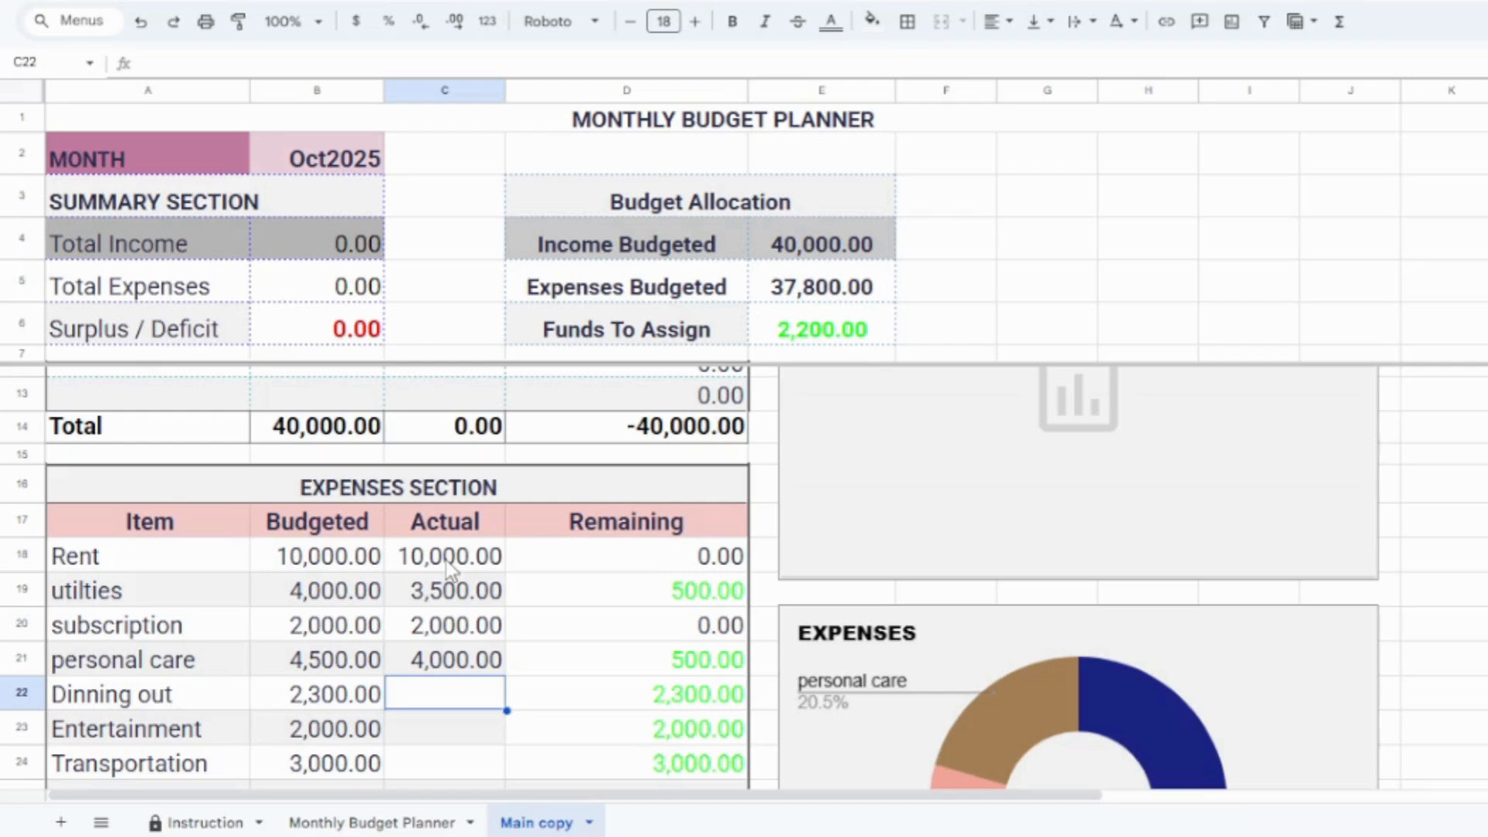
Step: Enter 2300 as the actual amount for both Dinning out and Entertainment
text(2300)
key(Return)
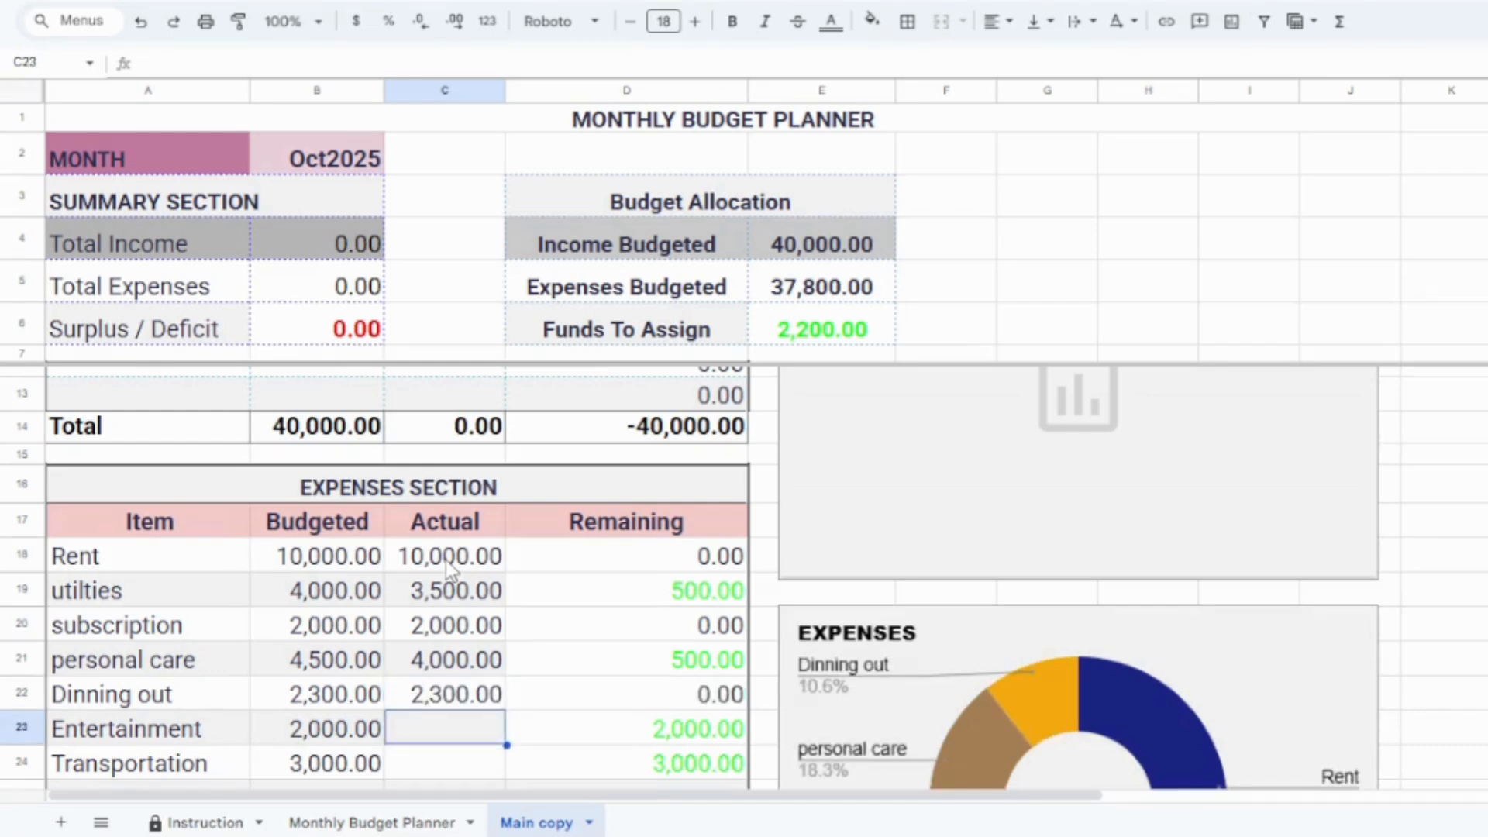
text(2300)
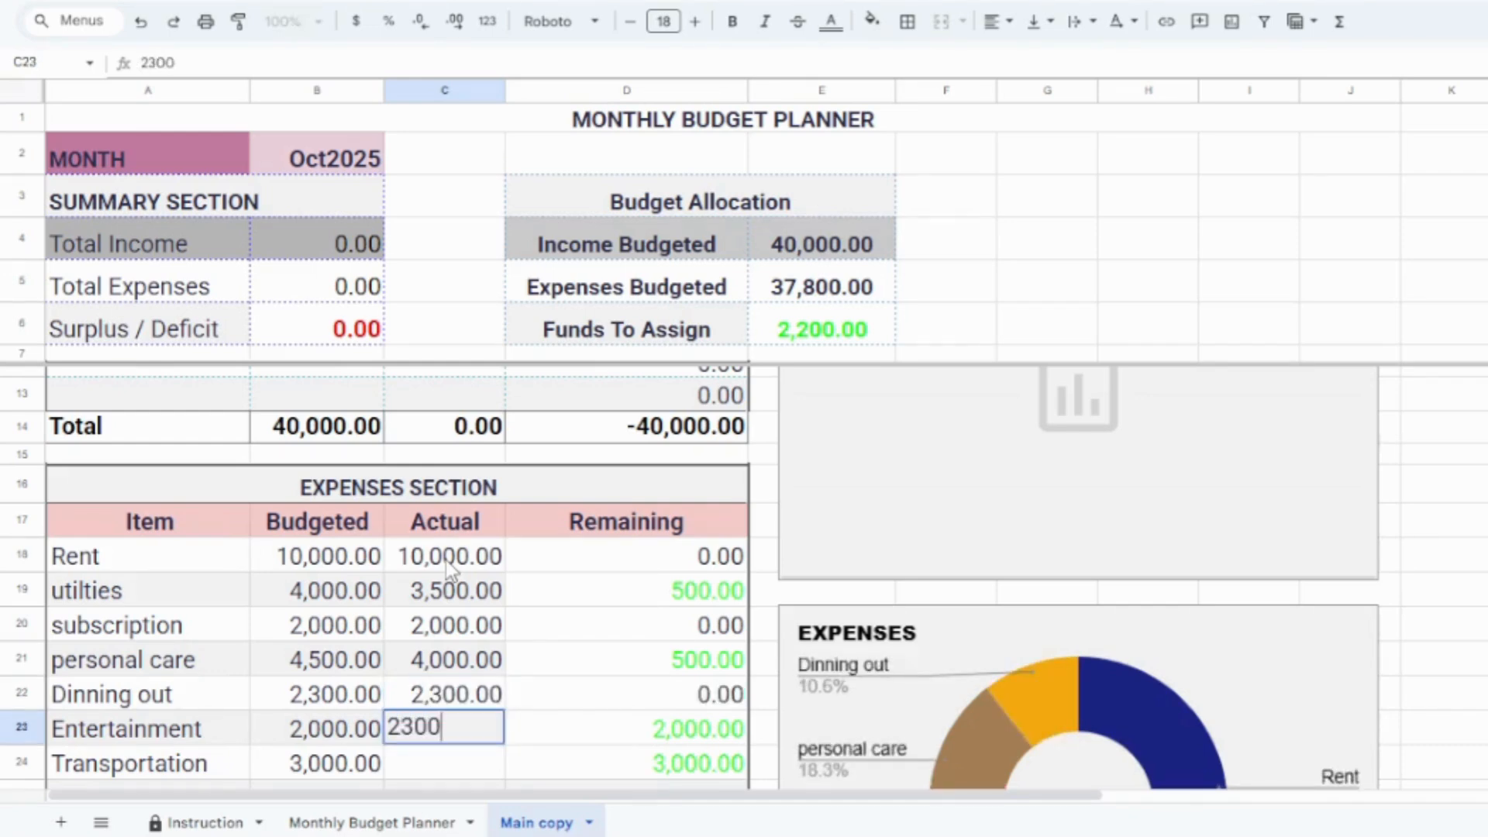
key(Return)
Step: Enter 3000 as the actual amount for Transportation in the Expenses section
mouse_move(478, 834)
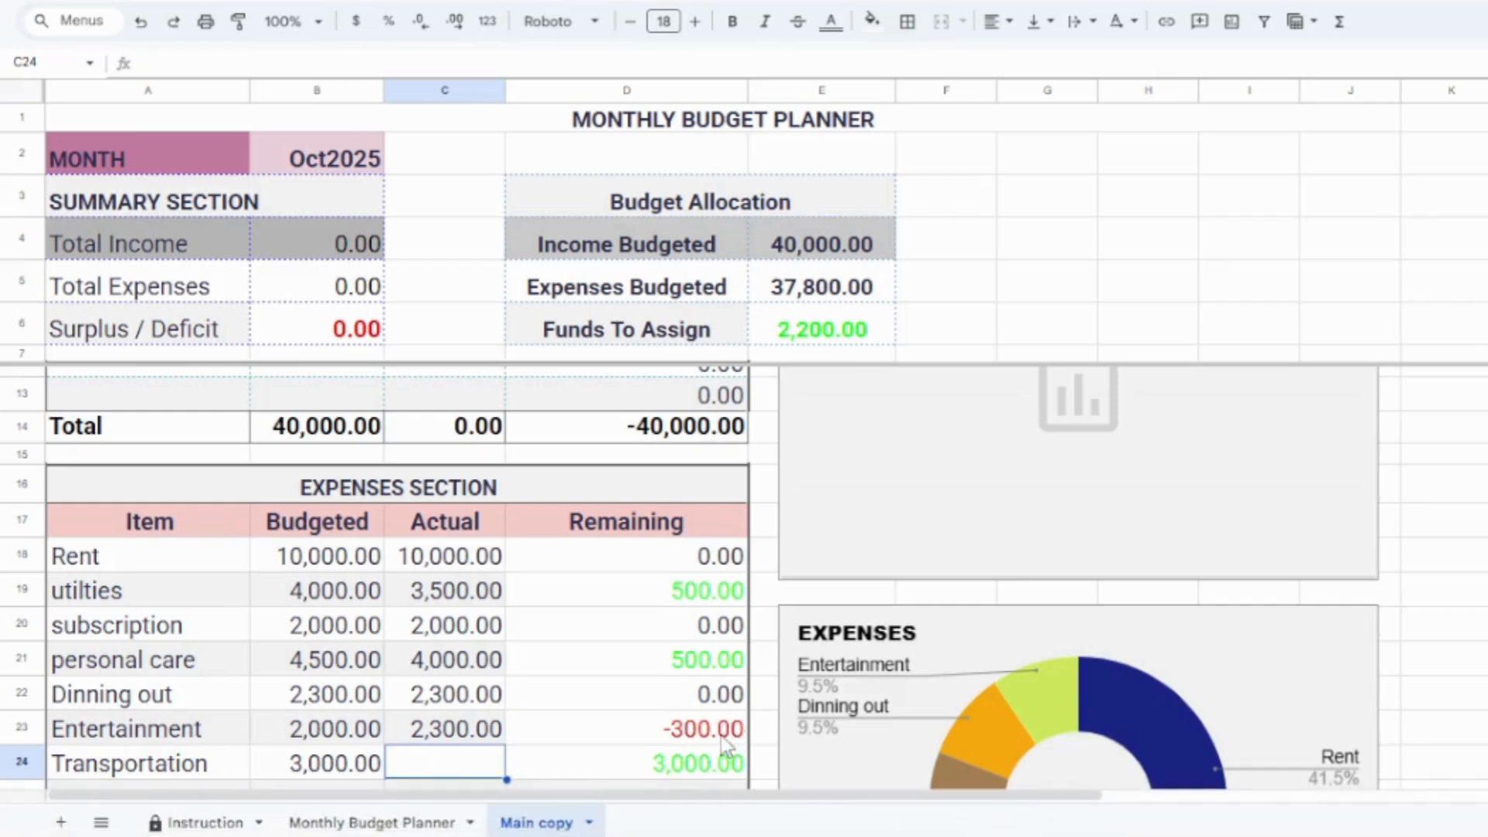
click(490, 738)
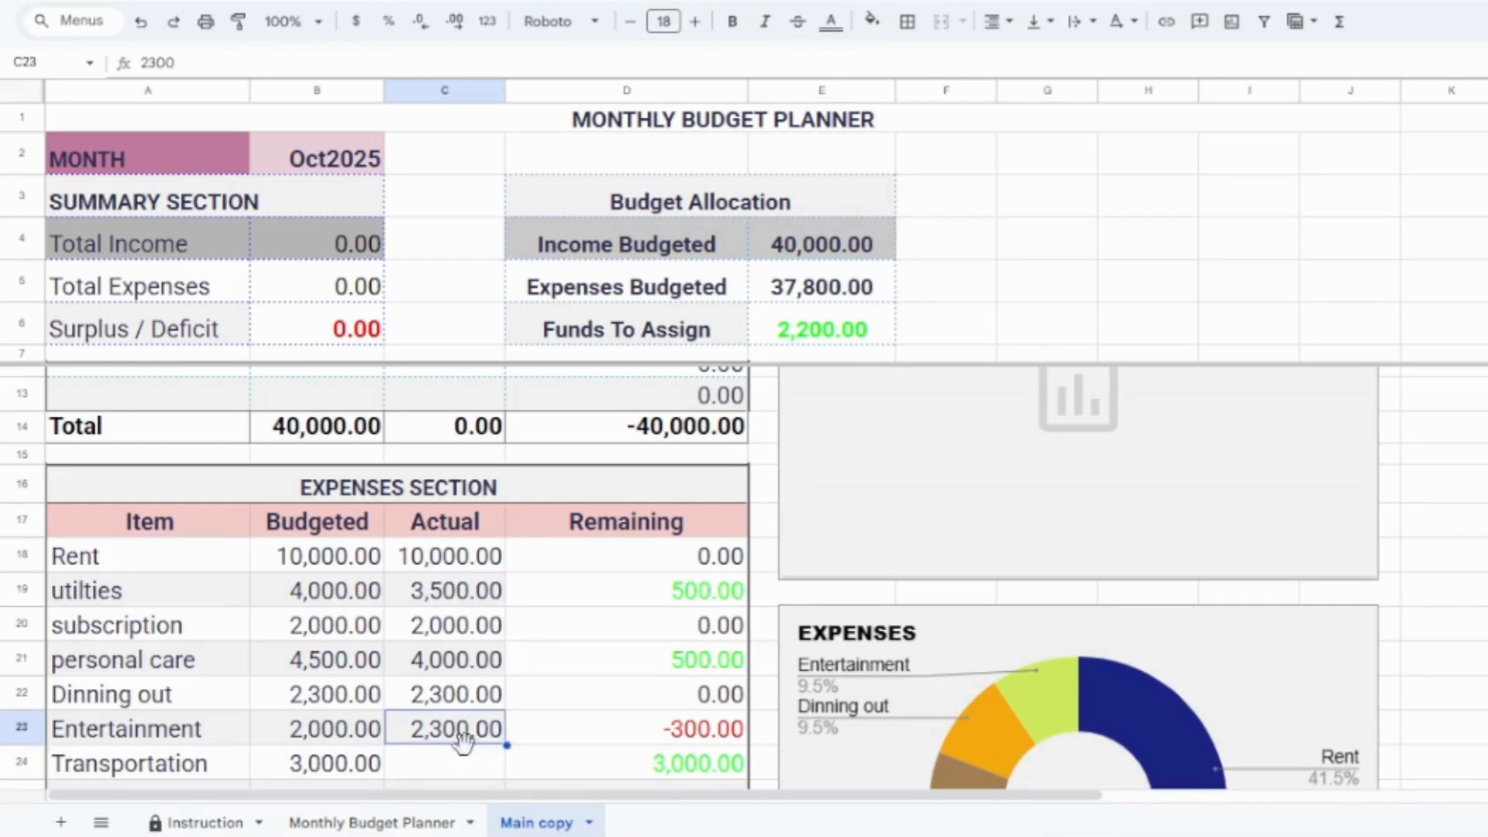
click(462, 767)
key(Down)
key(Down)
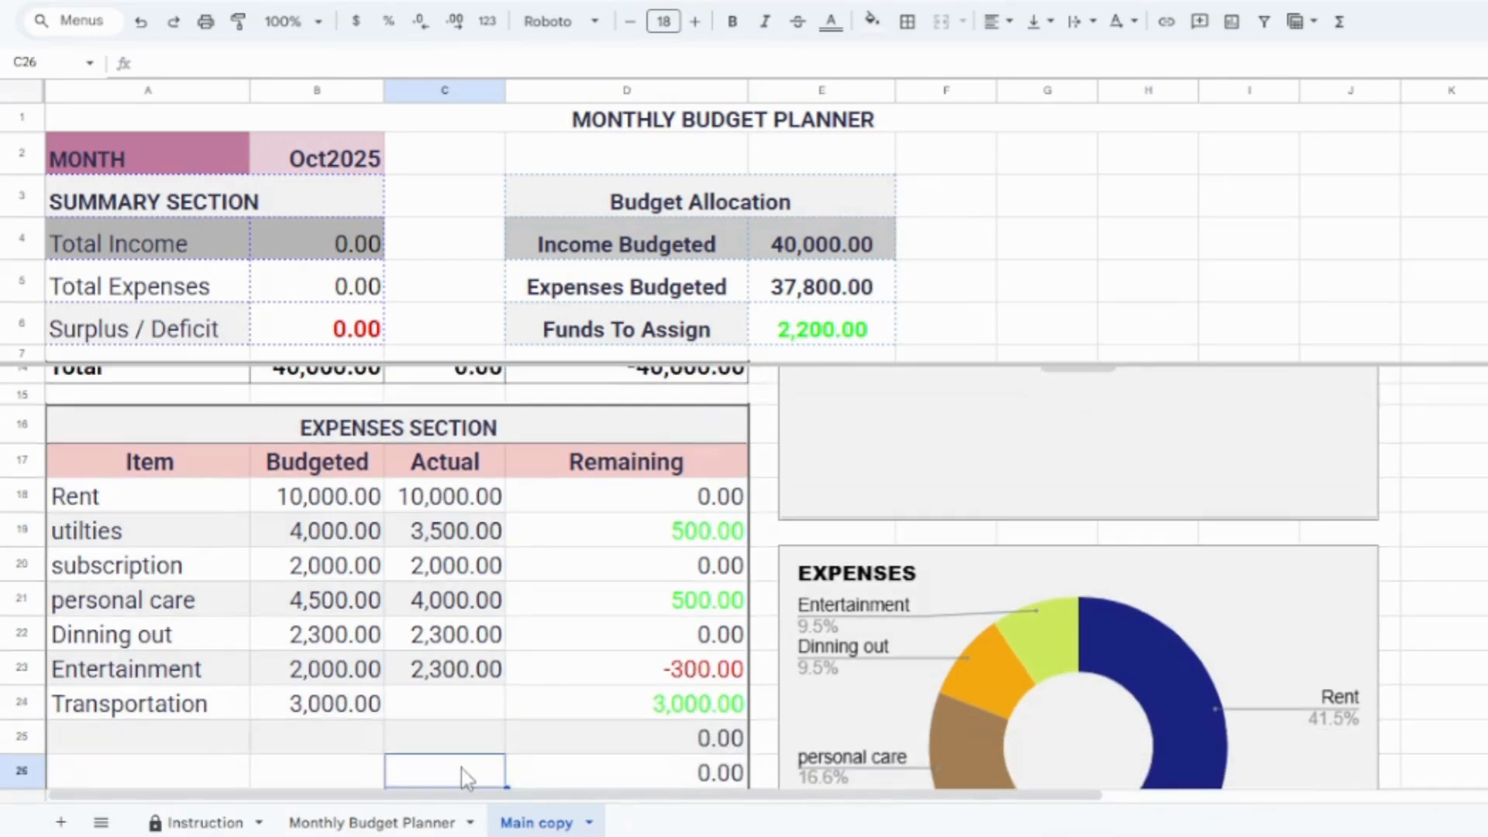
click(487, 702)
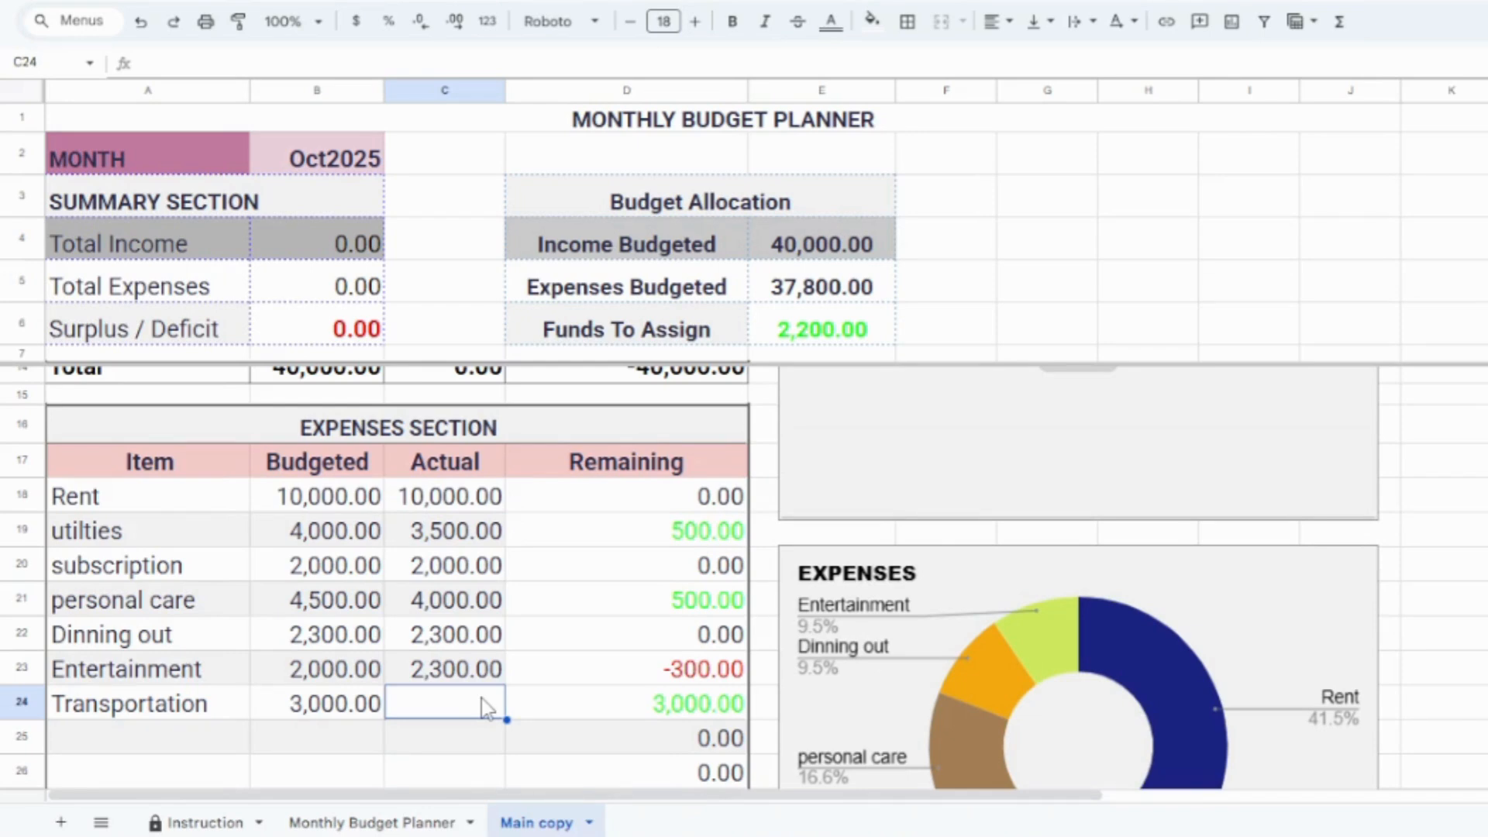
text(3000)
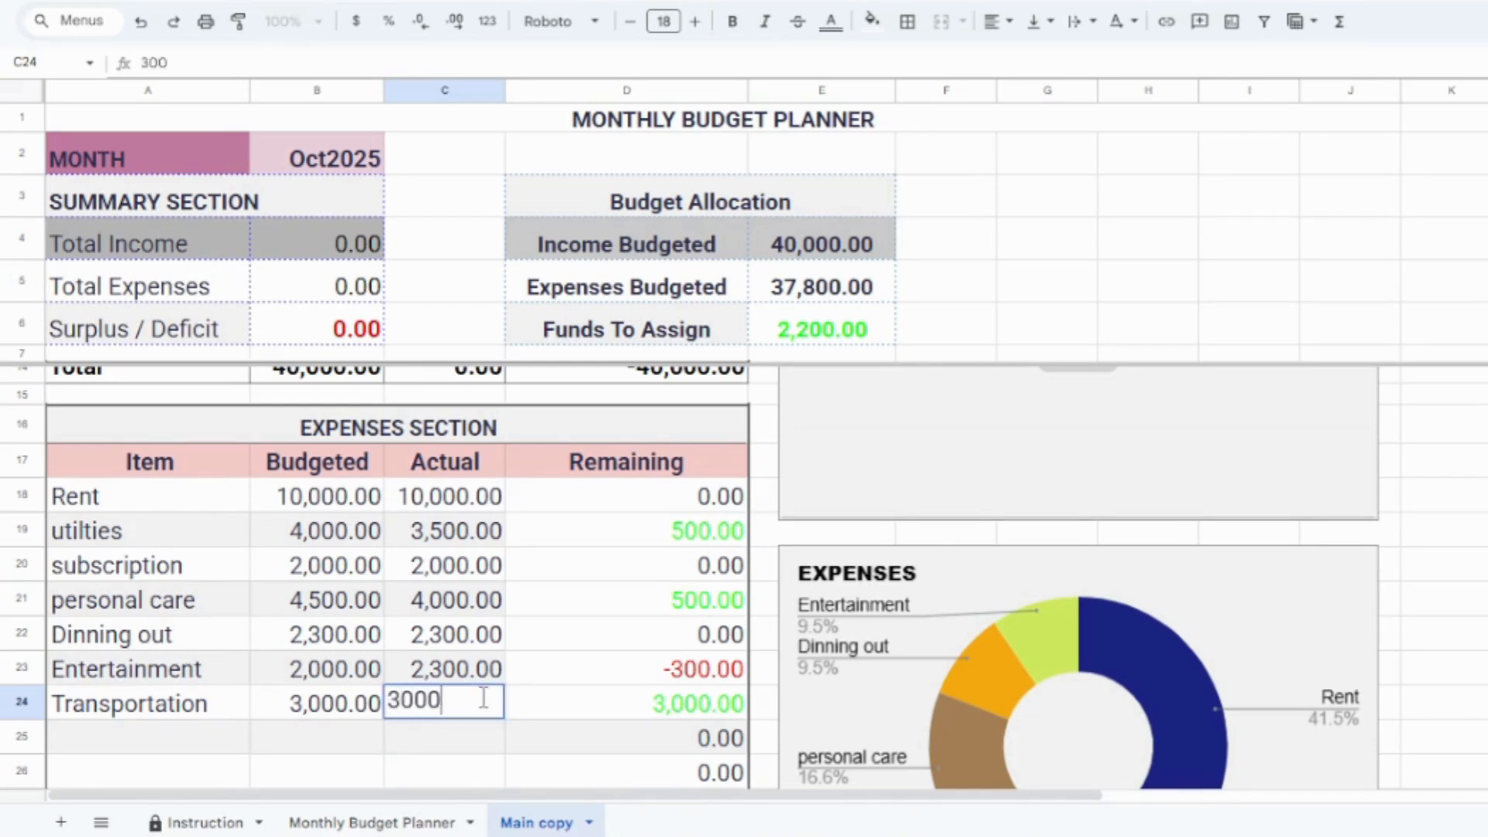
key(Return)
key(Right)
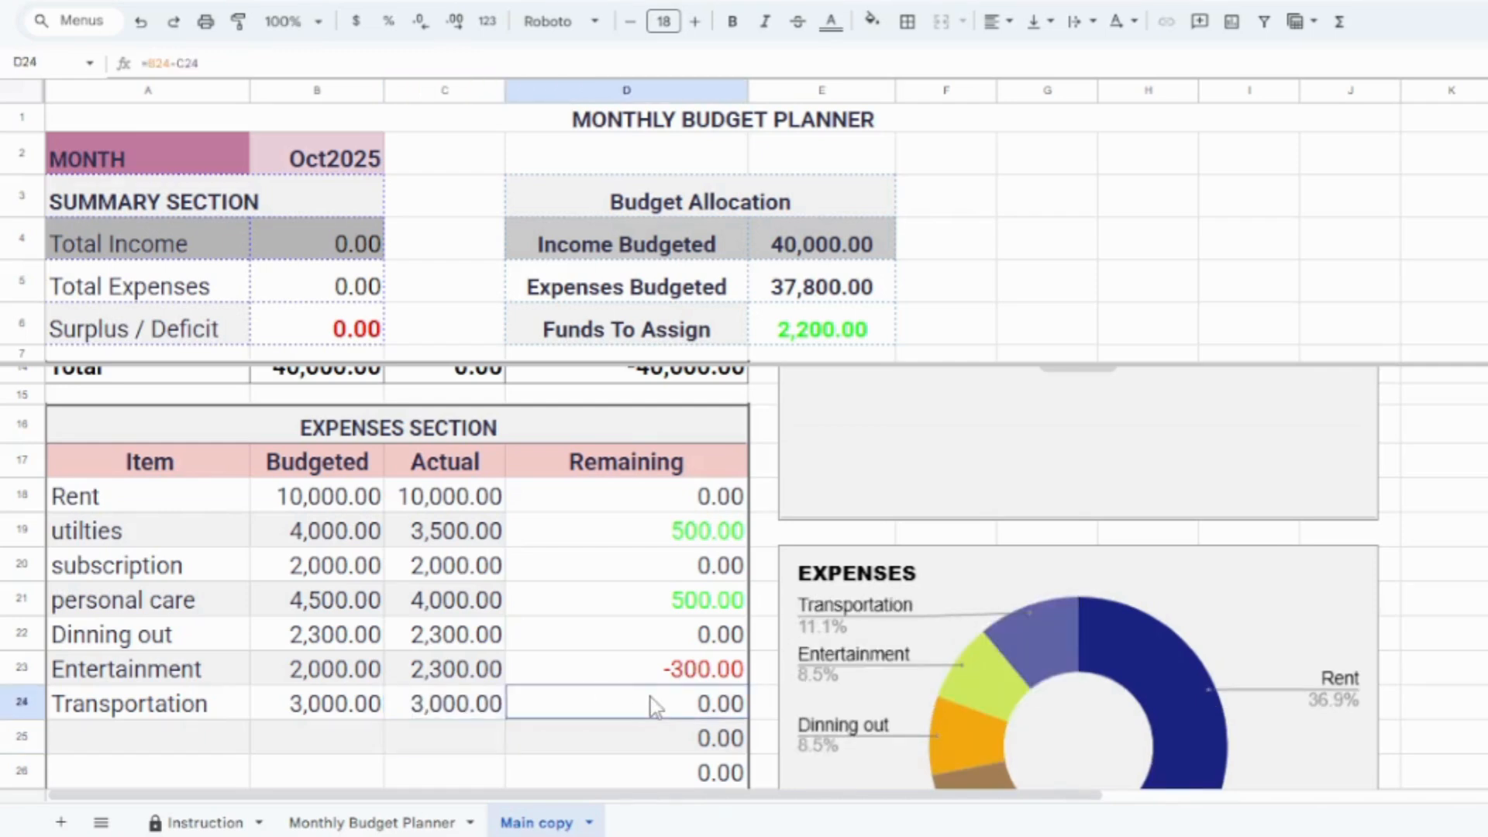
Step: Enter 8000 as the actual amount for Emergency Fund in the Savings & Debts section
key(Down)
key(Down)
key(Down)
key(Down)
key(Down)
key(Down)
key(Down)
key(Down)
key(Down)
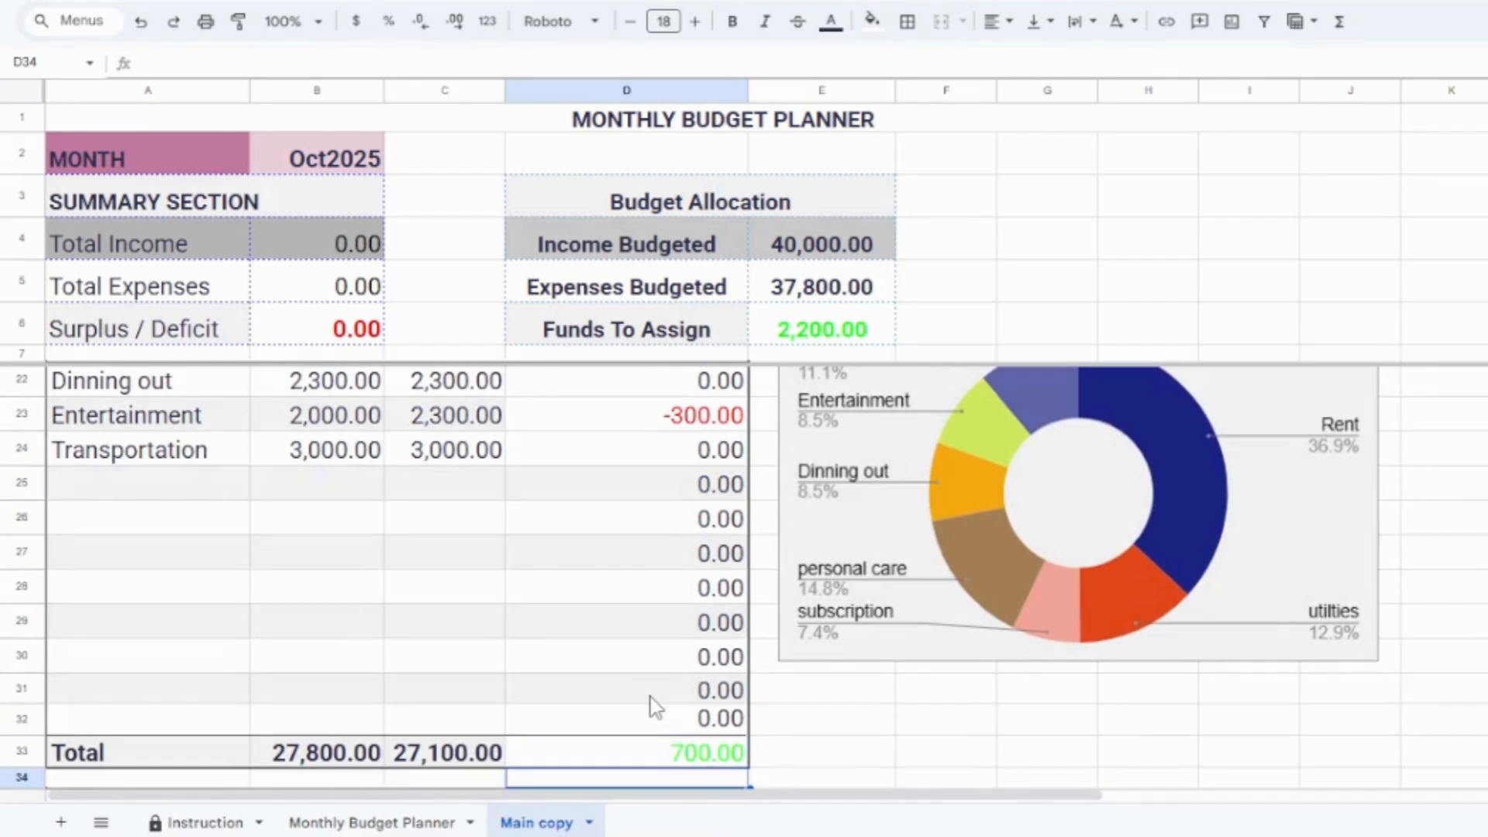
key(Down)
key(Down)
key(Down)
key(Down)
key(Down)
key(Down)
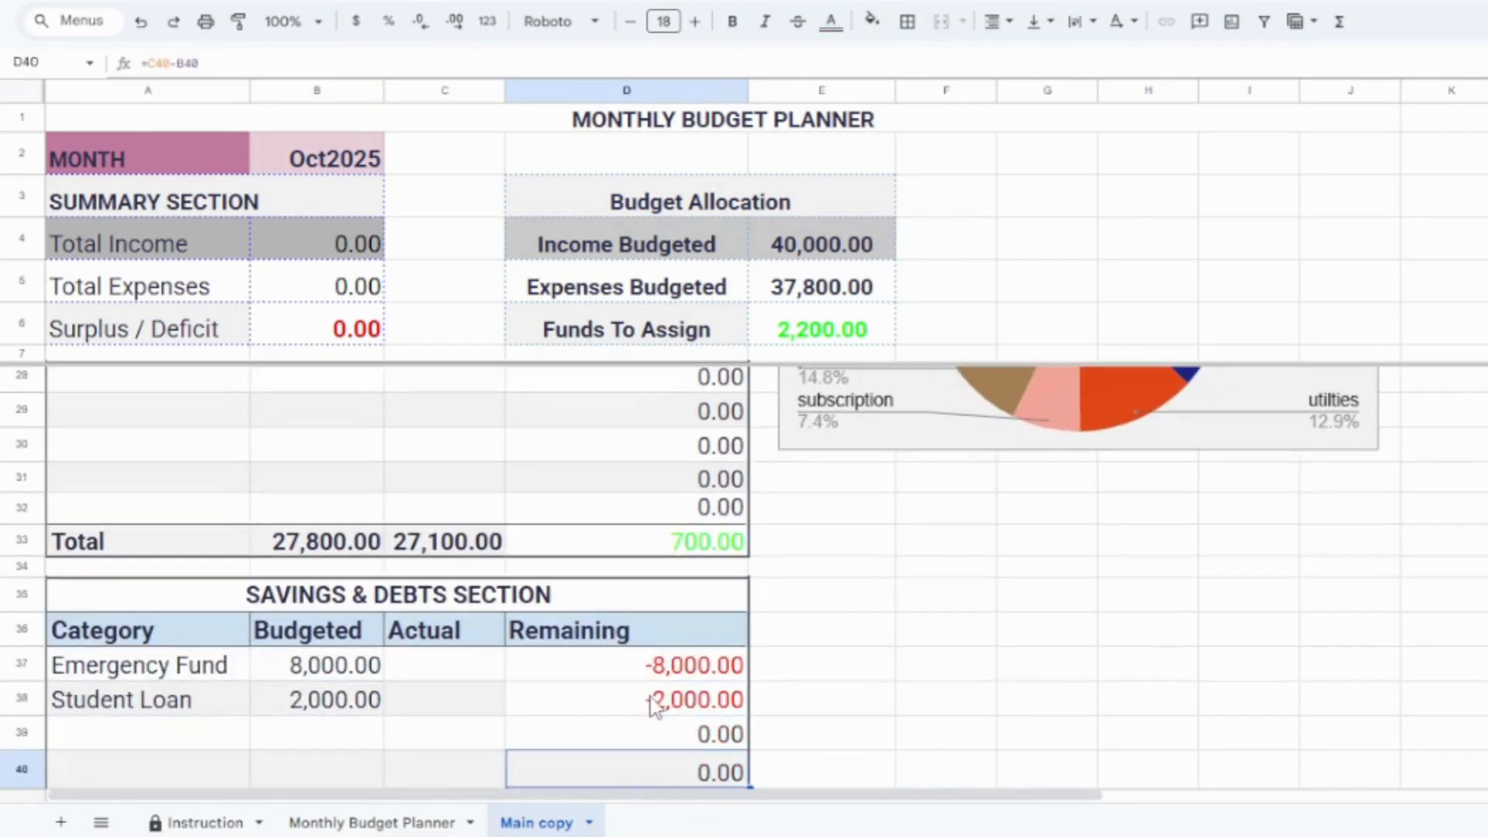
click(461, 629)
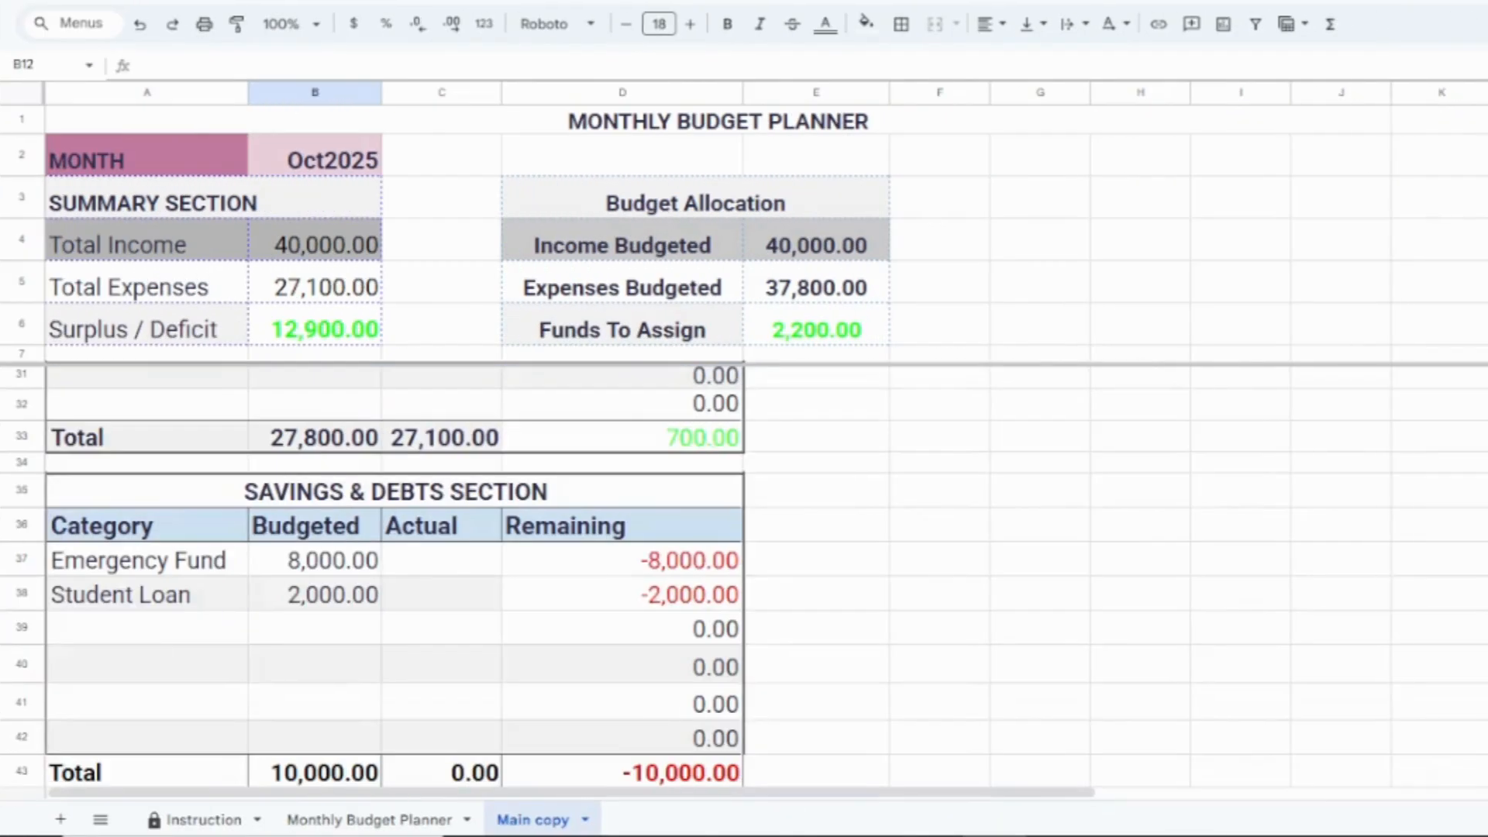
click(429, 573)
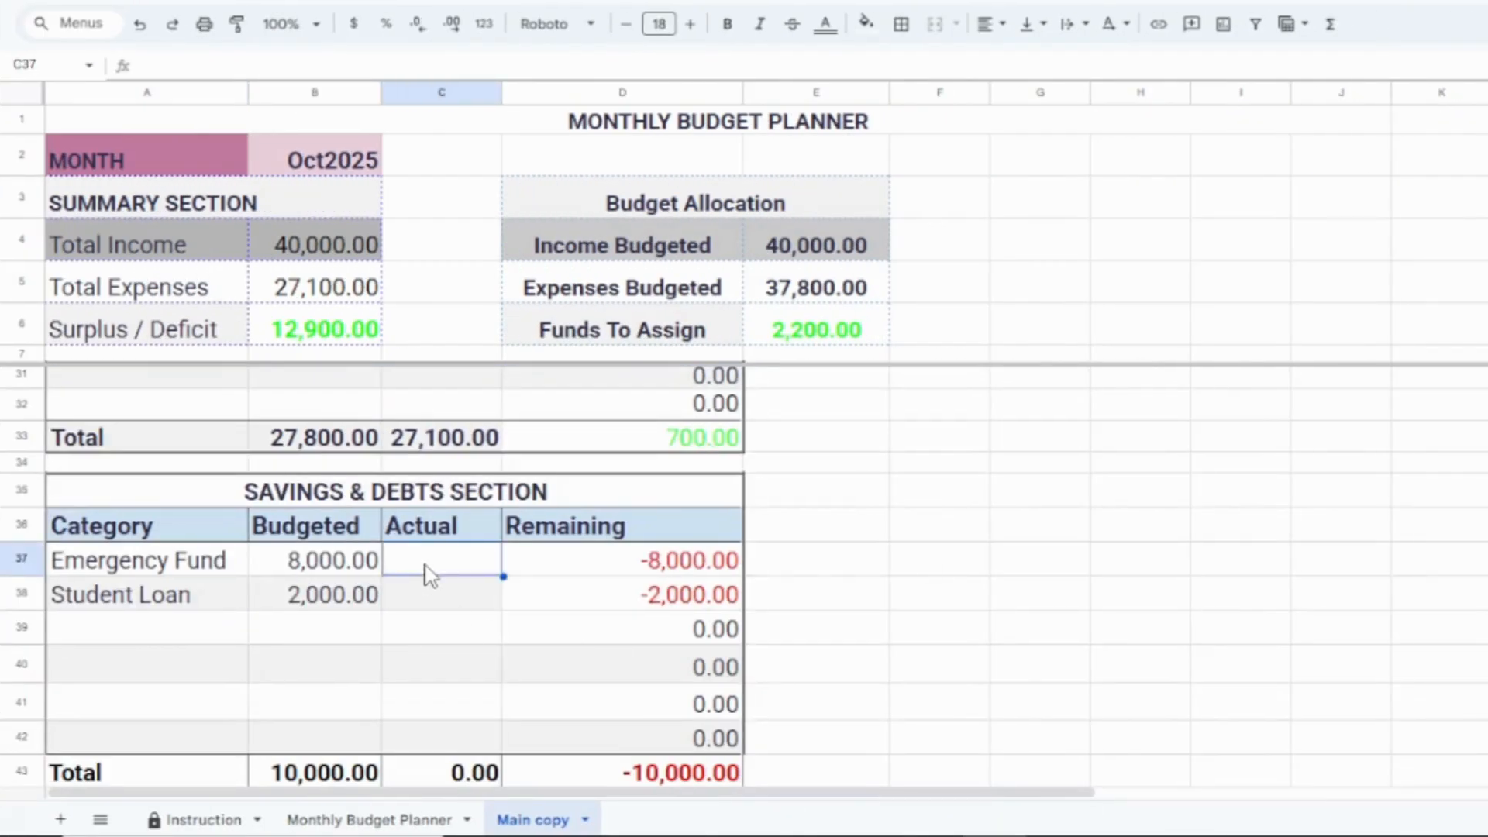
text(8000)
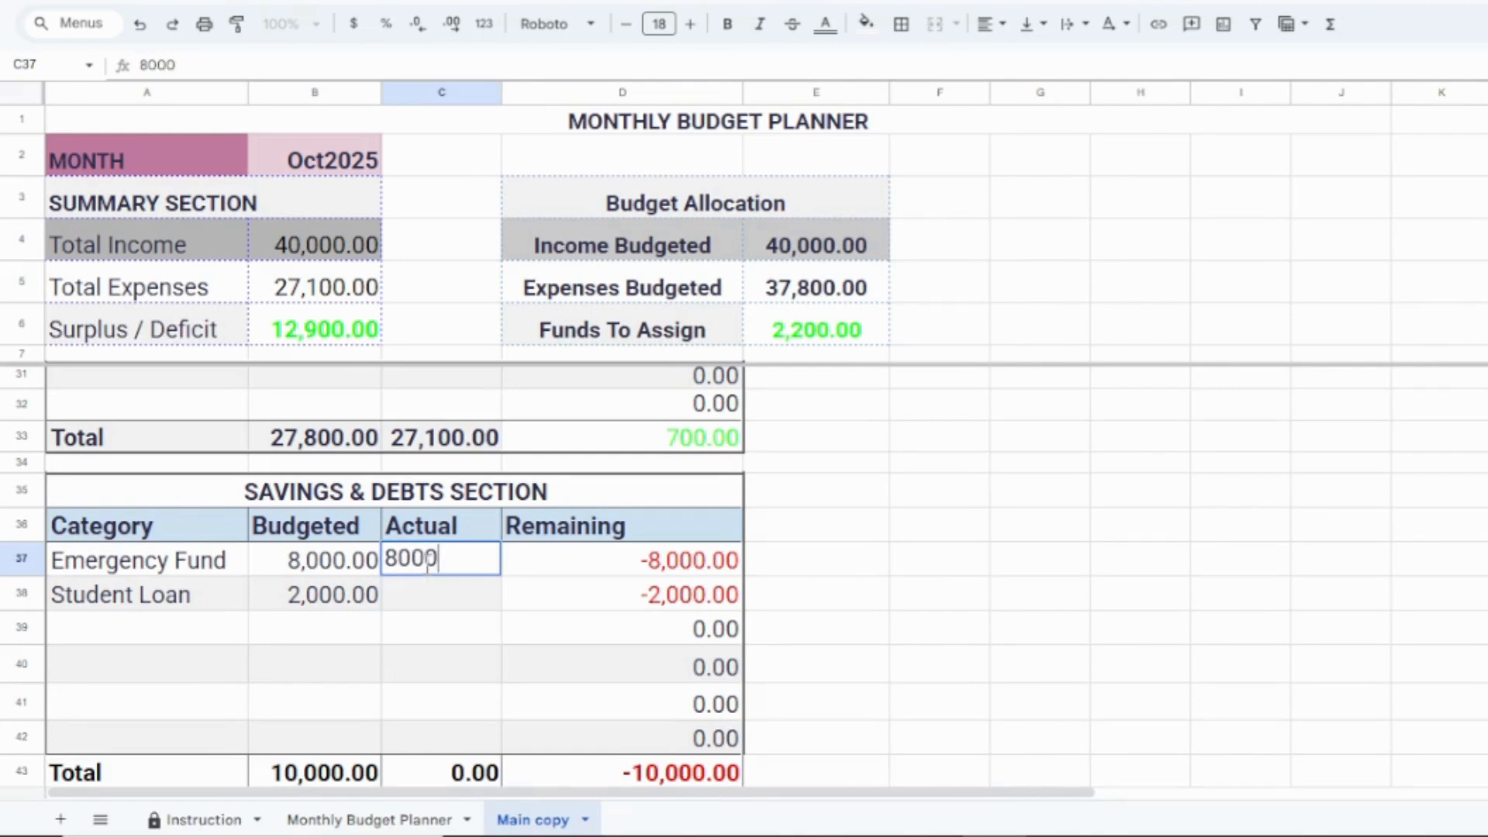
key(Return)
text(20000)
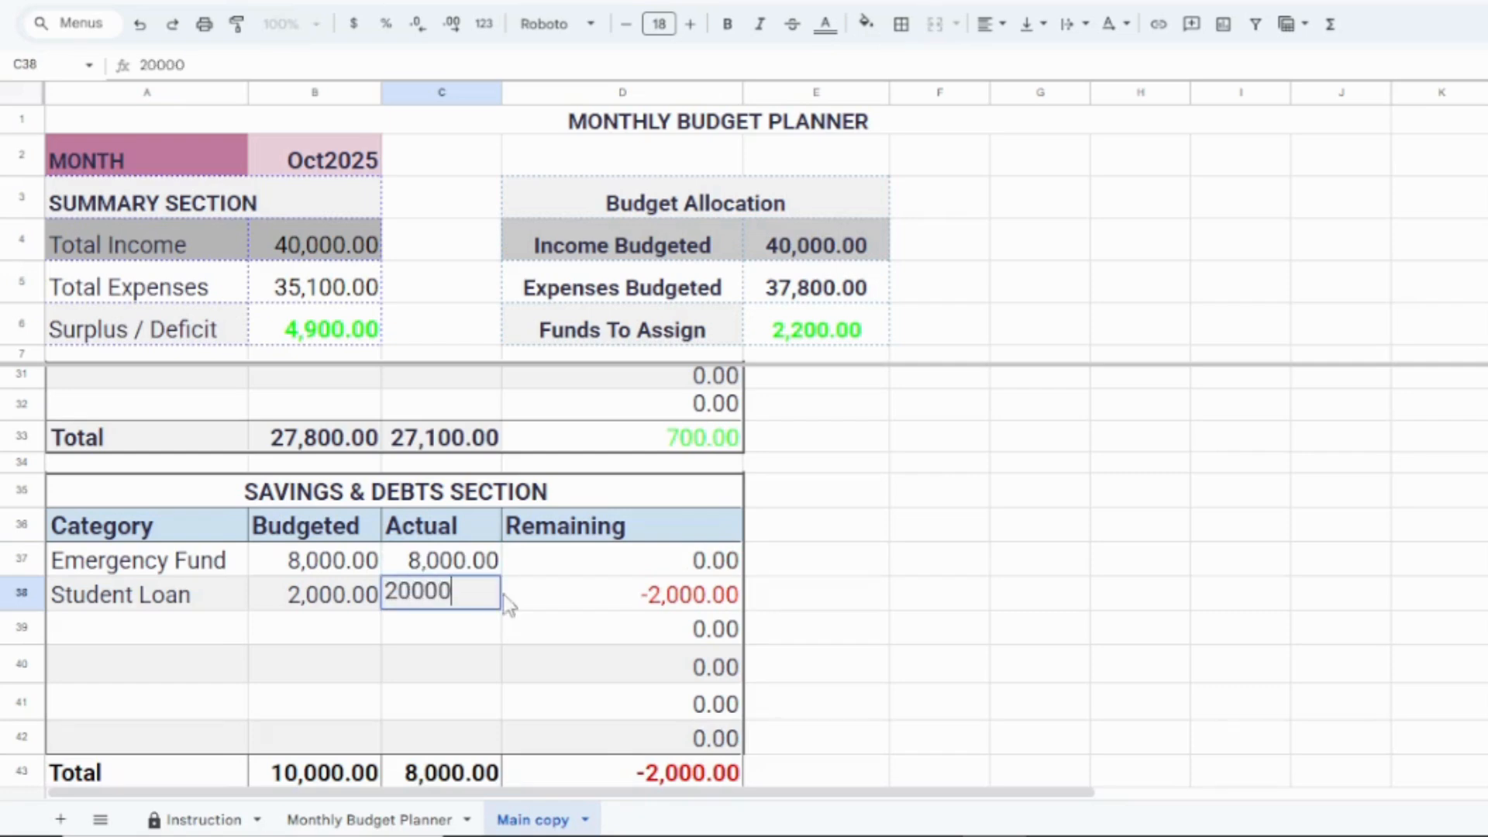
key(BackSpace)
key(BackSpace)
key(BackSpace)
key(BackSpace)
key(BackSpace)
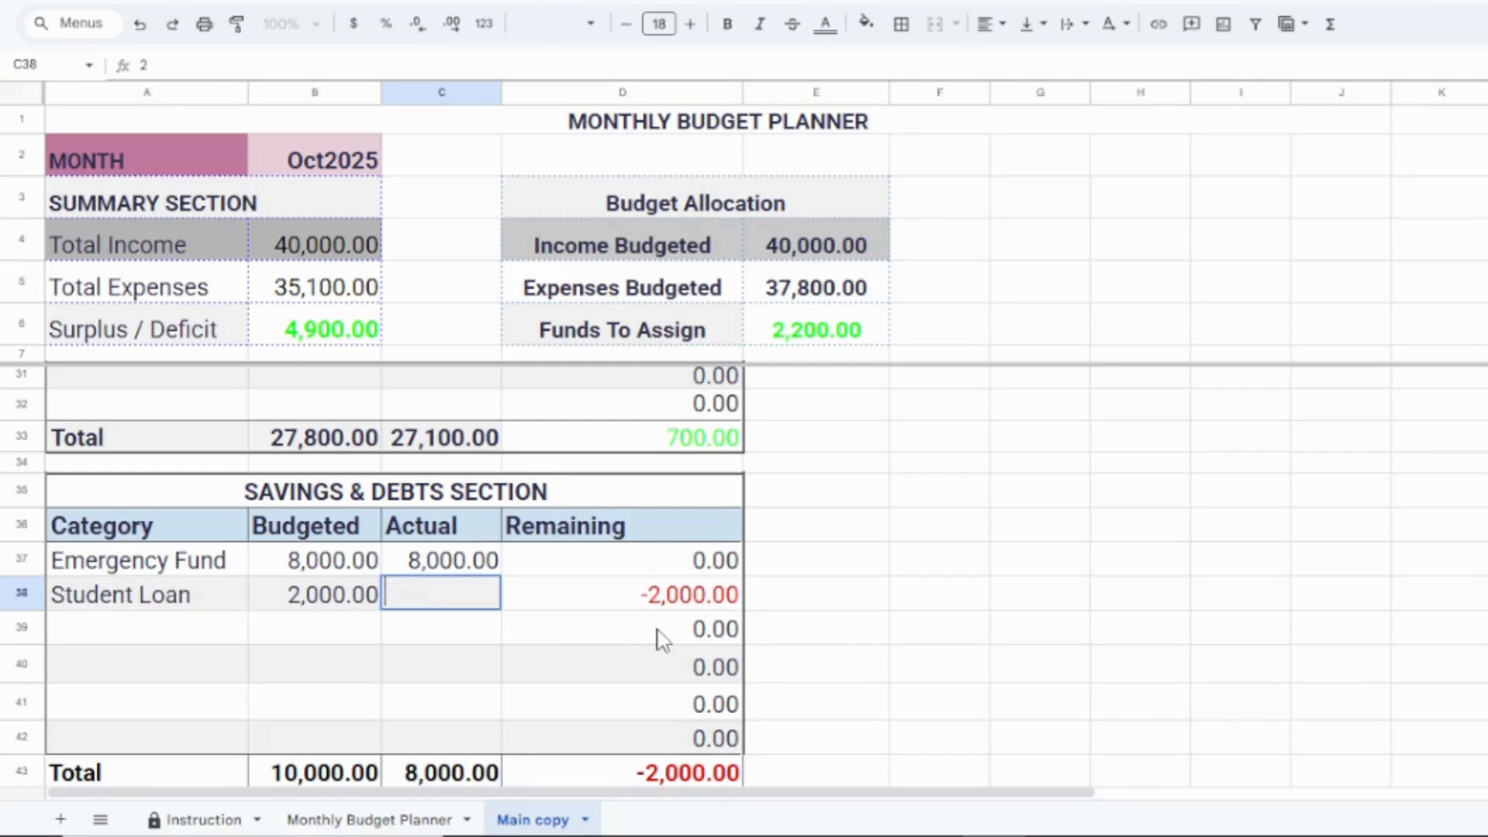
click(648, 607)
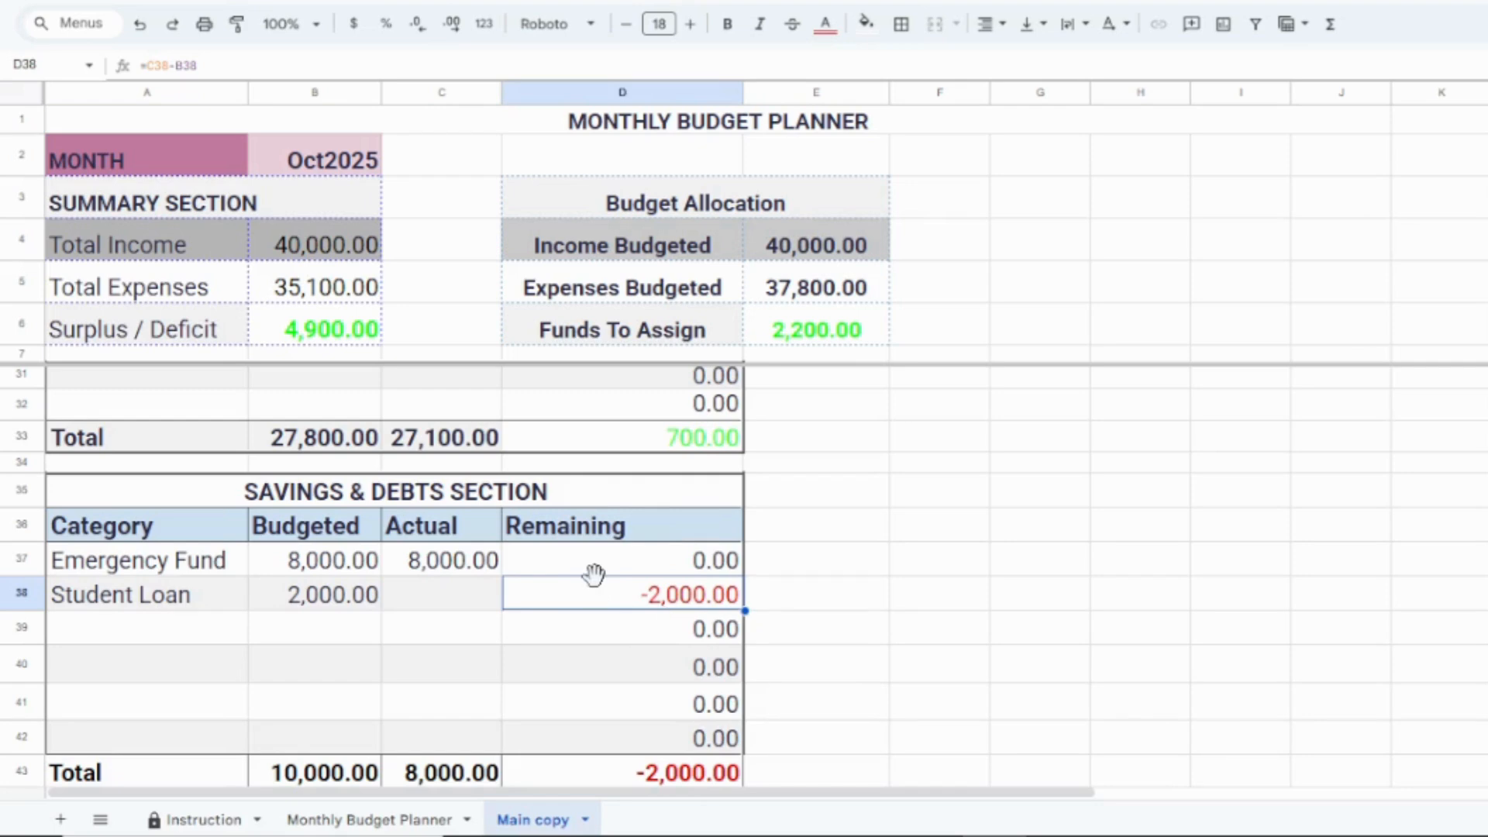
Step: Enter 2000 as the actual amount for Student Loan in the Savings & Debts section
click(497, 601)
text(20000)
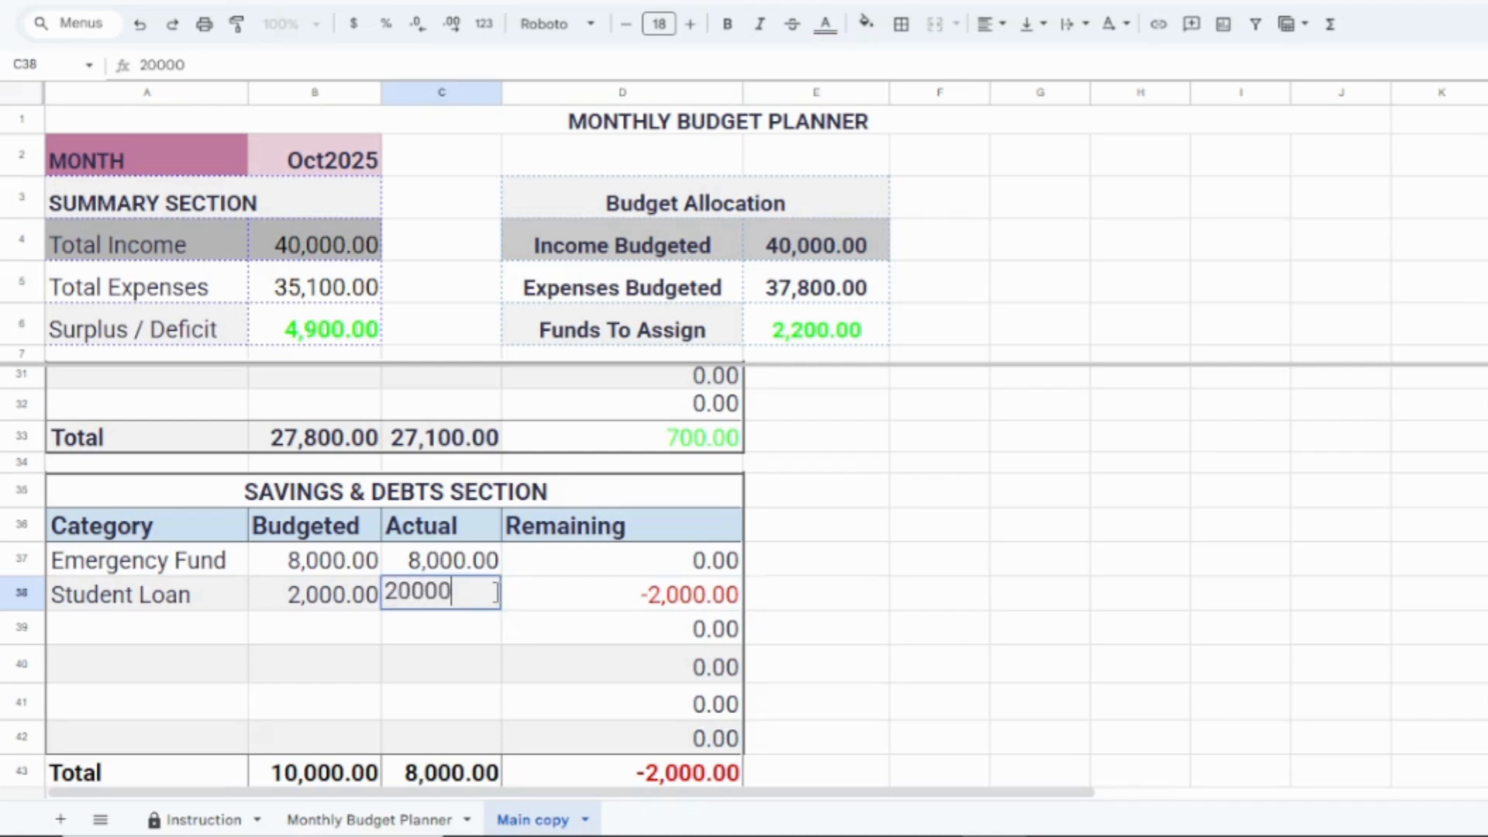
key(BackSpace)
key(Return)
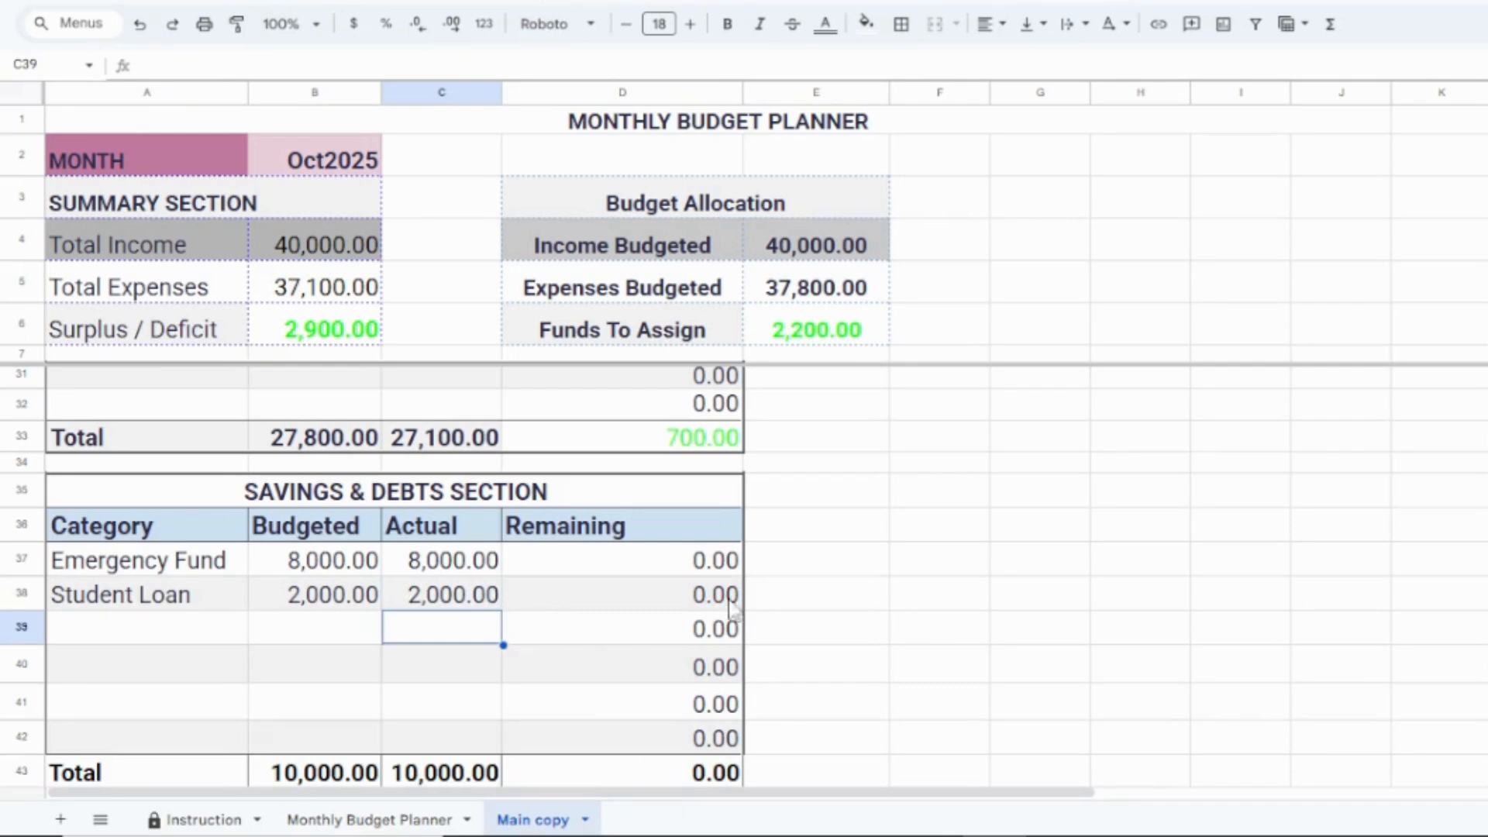
Step: Review the planner from the Savings & Debts totals back up through the expenses to the summary
click(935, 665)
key(Down)
key(Down)
key(Down)
key(Down)
key(Down)
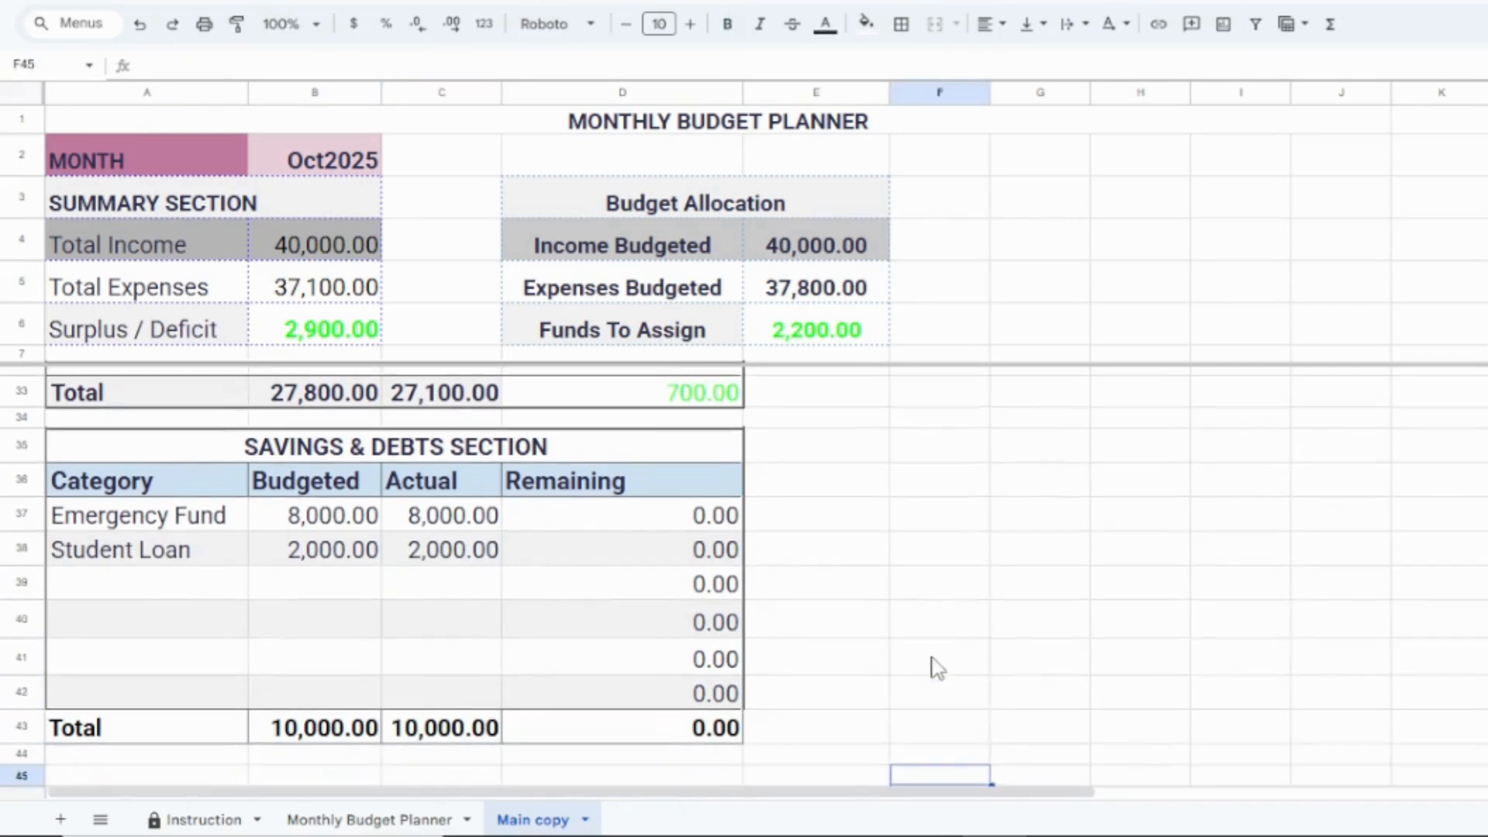
key(Up)
key(Up)
key(Up)
key(Up)
key(Up)
key(Up)
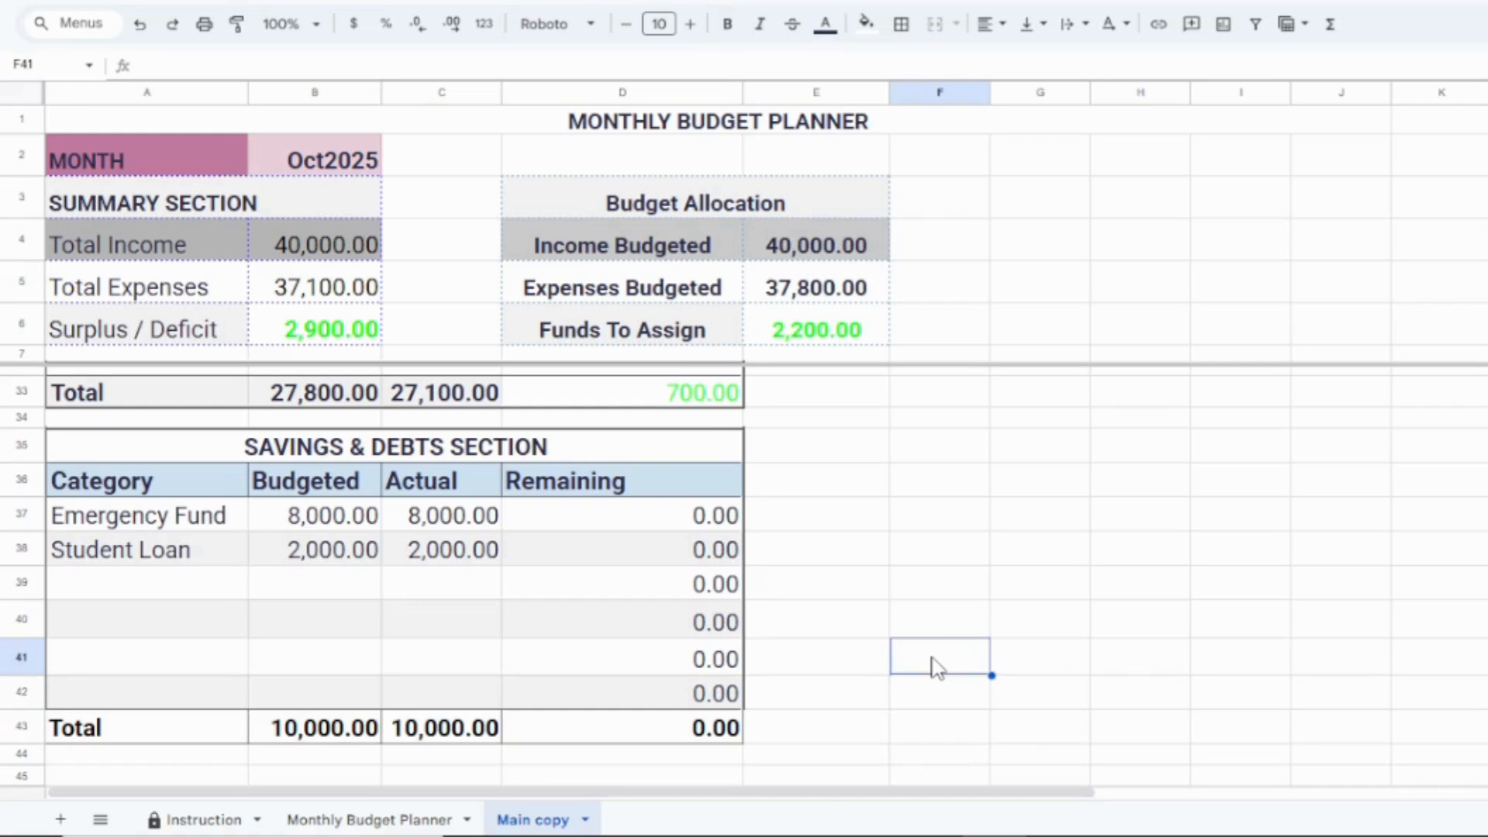
key(Up)
key(Up)
key(Up)
key(Up)
key(Up)
key(Up)
key(Up)
key(Up)
key(Up)
key(Up)
key(Up)
key(Up)
key(Up)
key(Up)
key(Up)
key(Up)
key(Up)
key(Up)
key(Up)
key(Up)
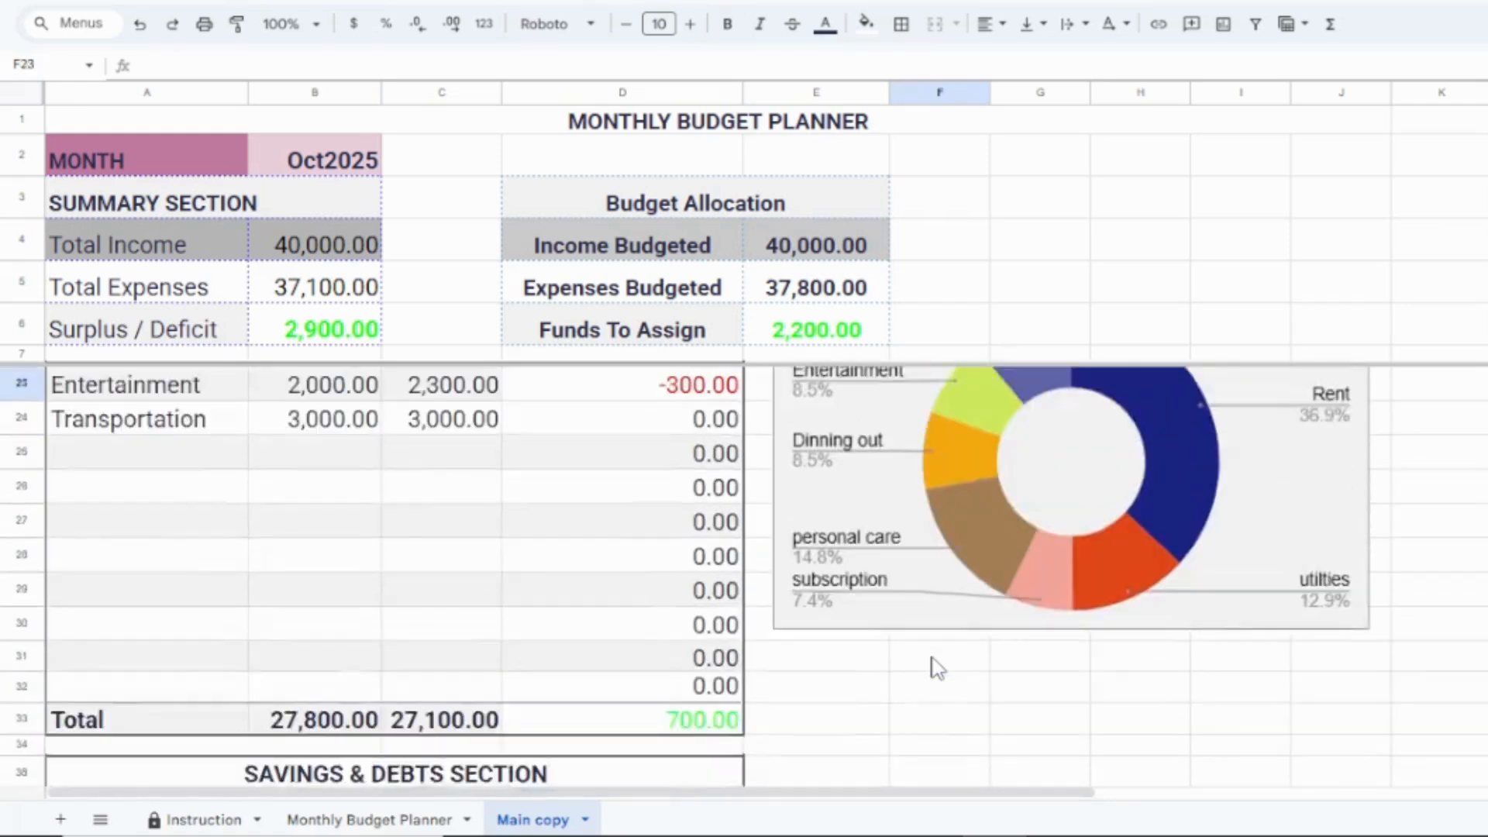
key(Up)
key(Up)
key(Up)
key(Up)
key(Up)
key(Up)
key(Up)
key(Up)
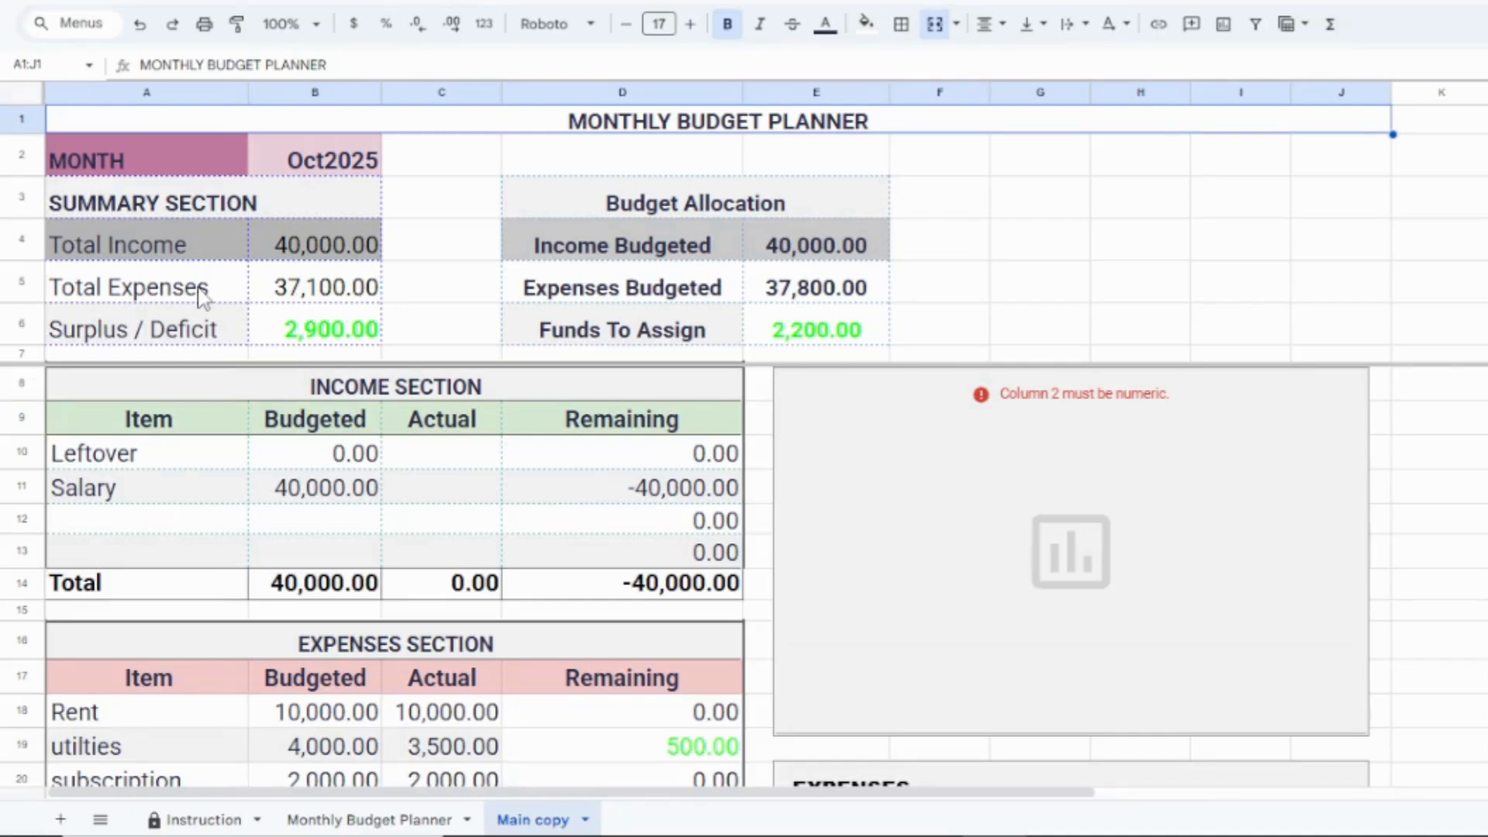
Step: Examine the Surplus / Deficit figure in the summary and the expenses breakdown with its chart
click(330, 342)
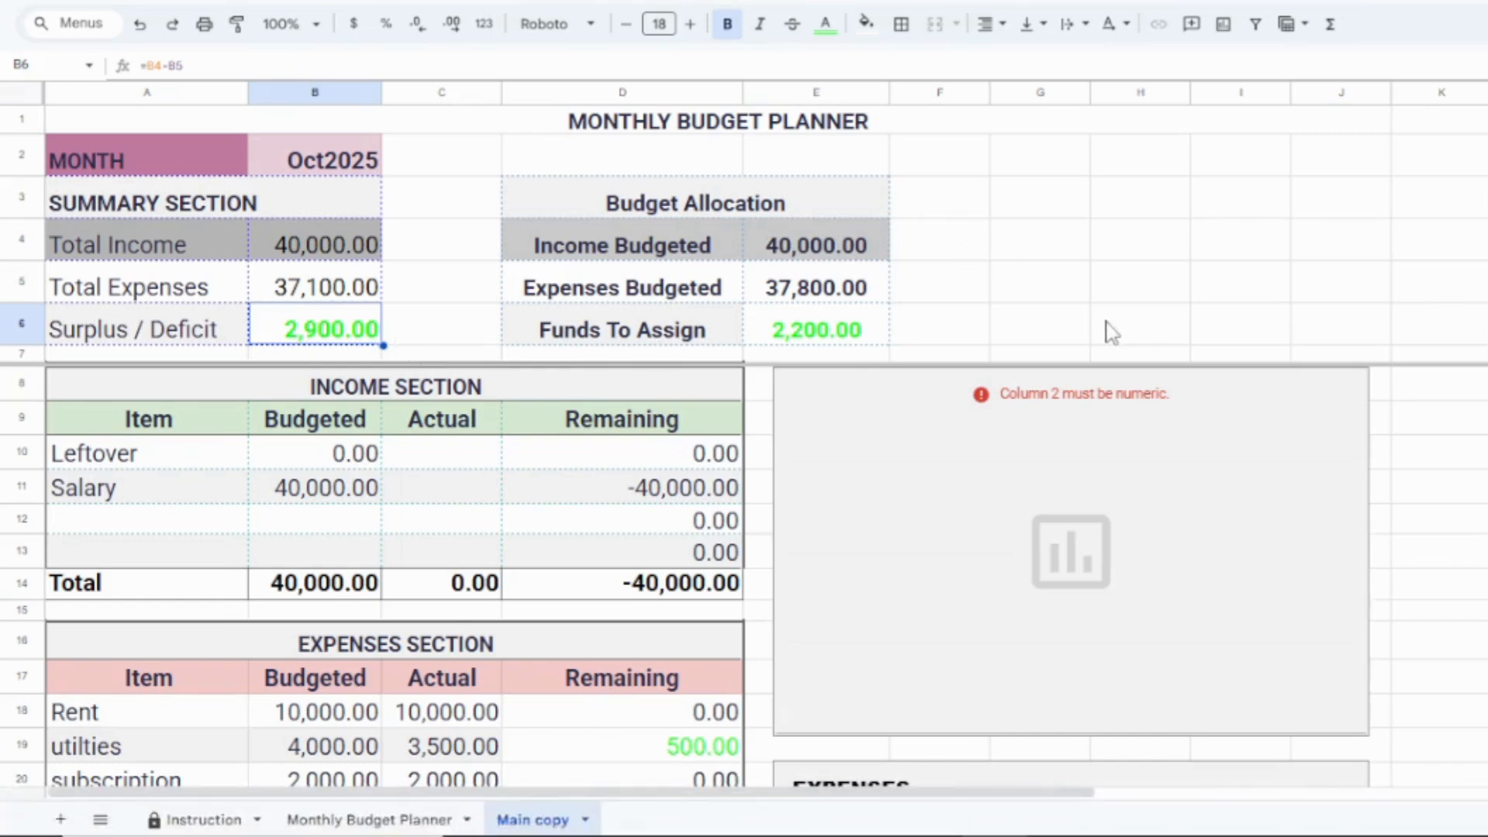
click(1487, 487)
click(1487, 519)
click(1487, 583)
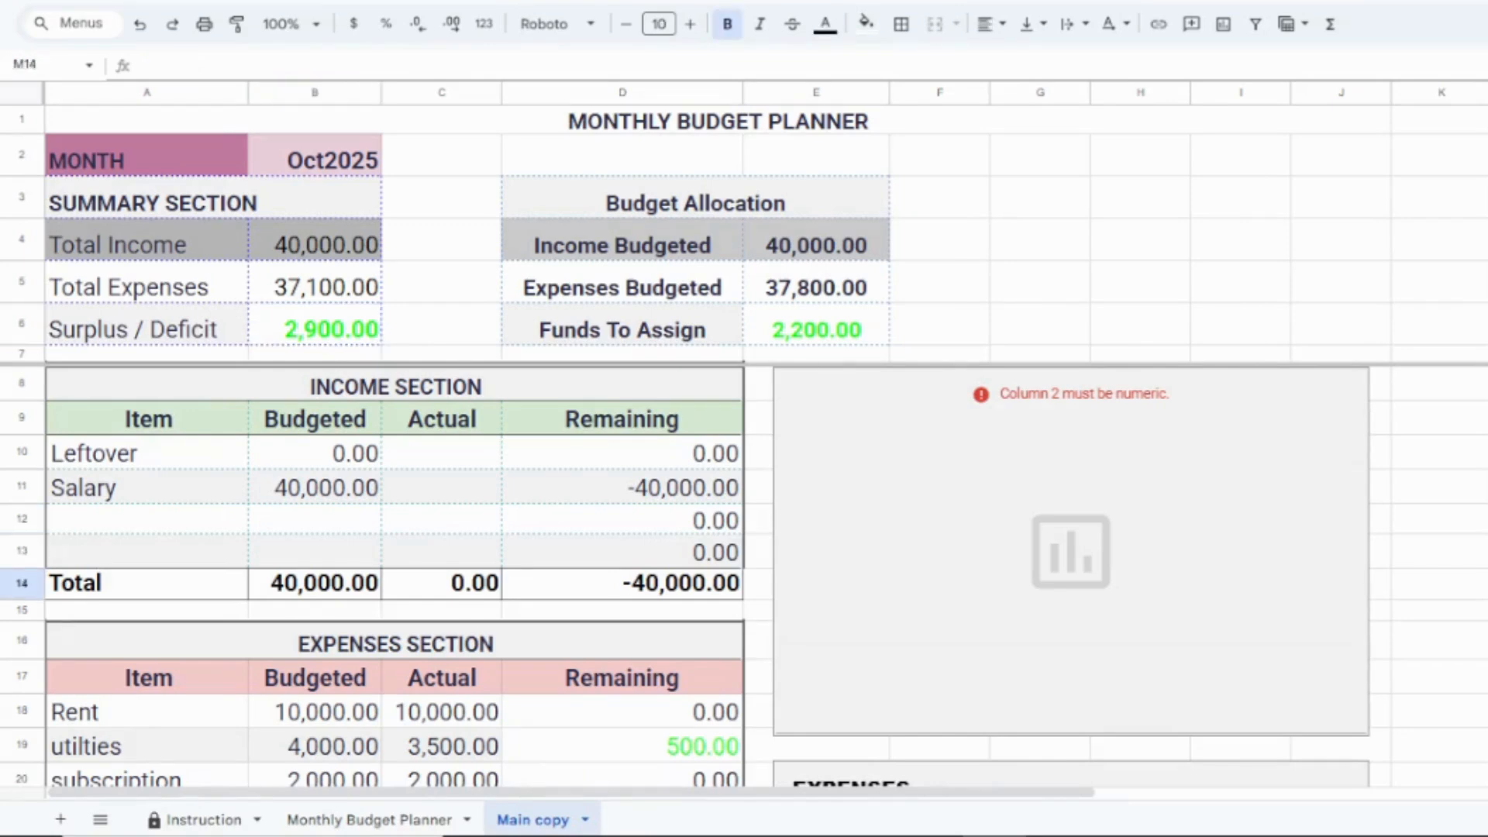
key(Down)
key(Down)
key(Down)
key(Down)
key(Down)
key(Down)
key(Down)
key(Down)
key(Down)
key(Down)
key(Down)
key(Down)
key(Down)
key(Down)
key(Down)
key(Down)
key(Down)
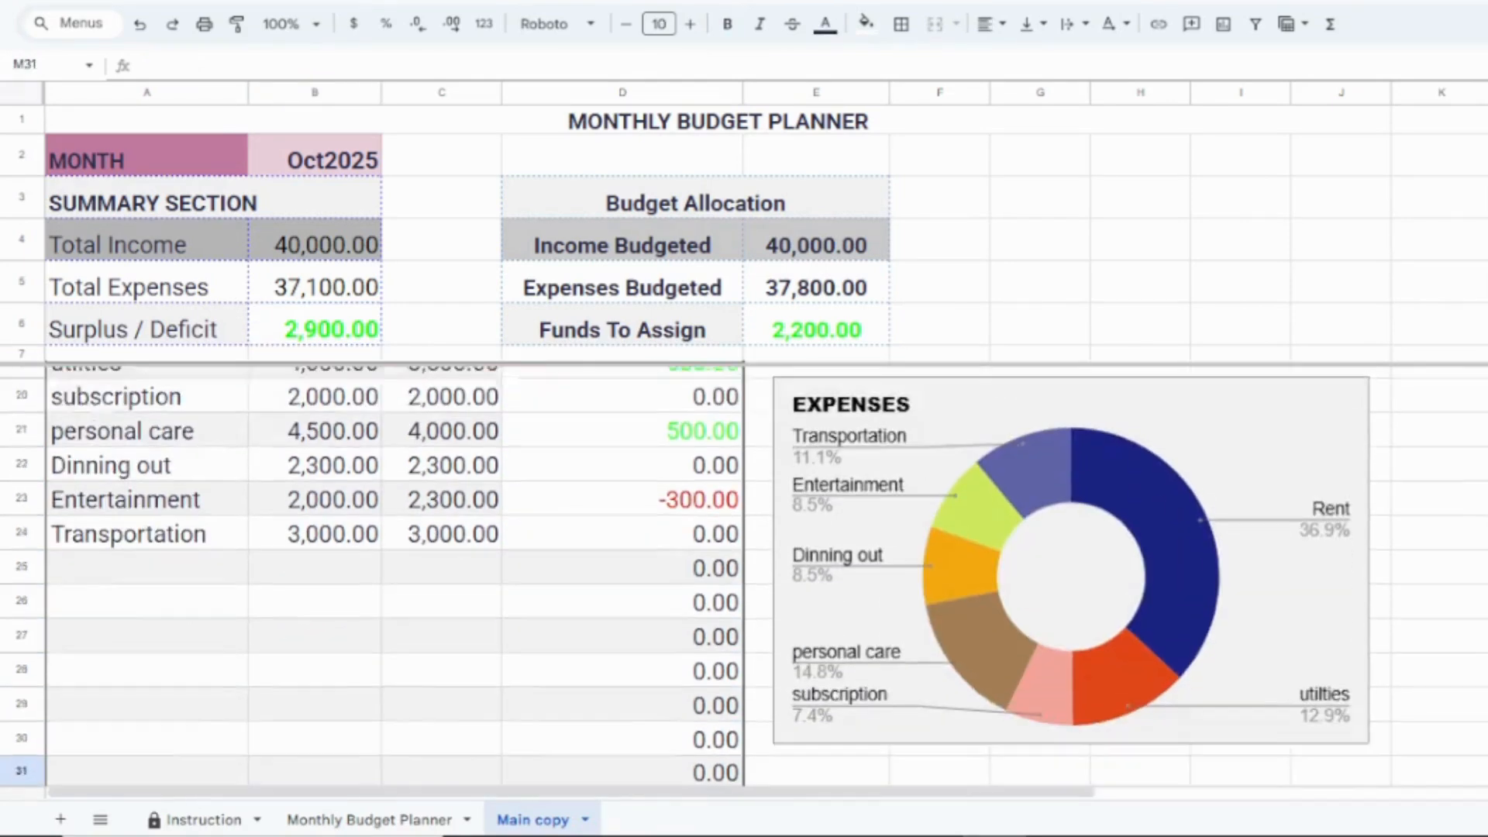
key(Down)
key(Down)
key(Down)
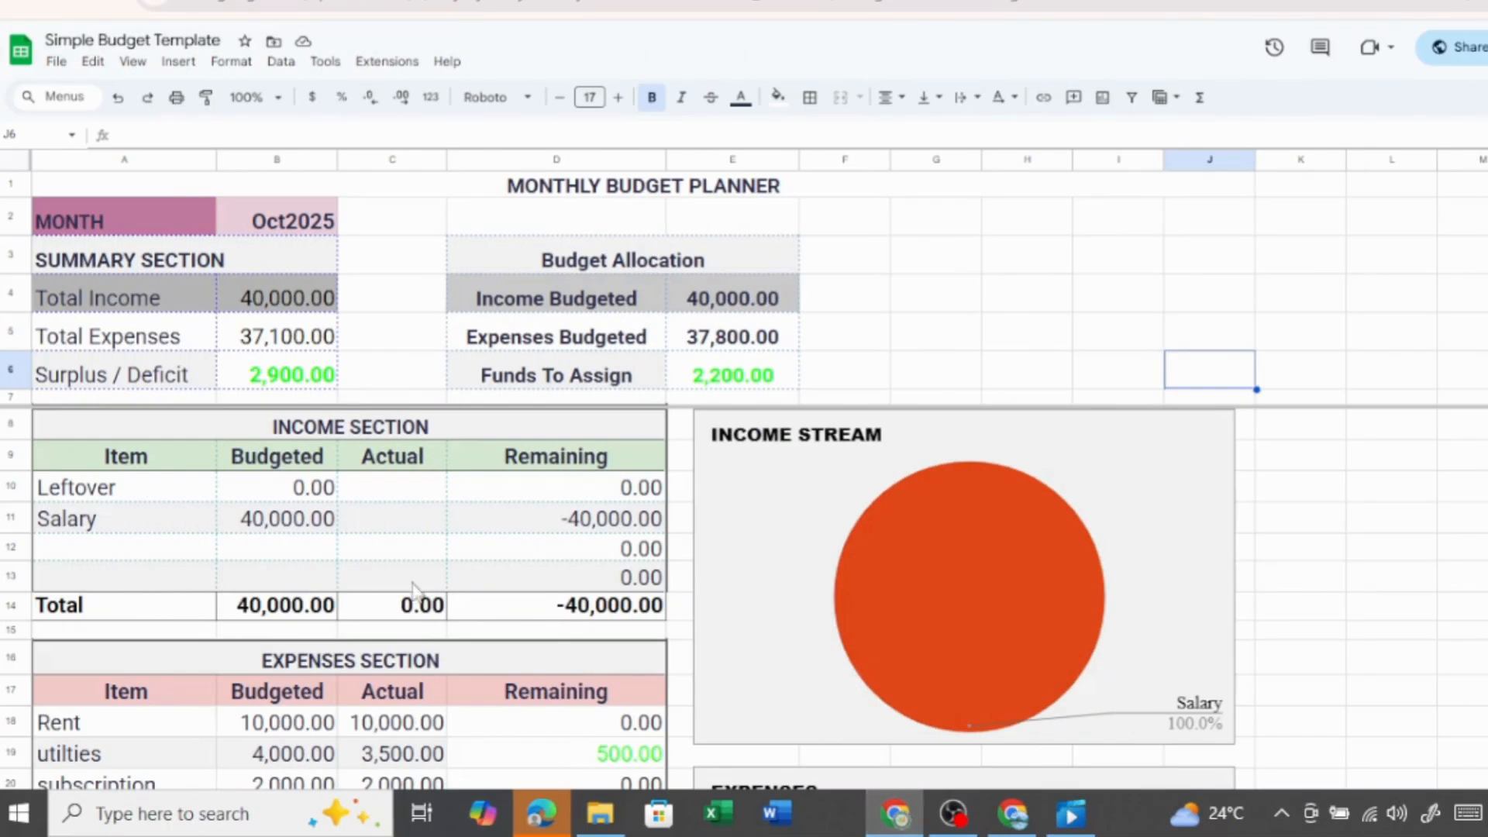
Step: Set the MONTH date to 10/1/2025 using the calendar
click(307, 231)
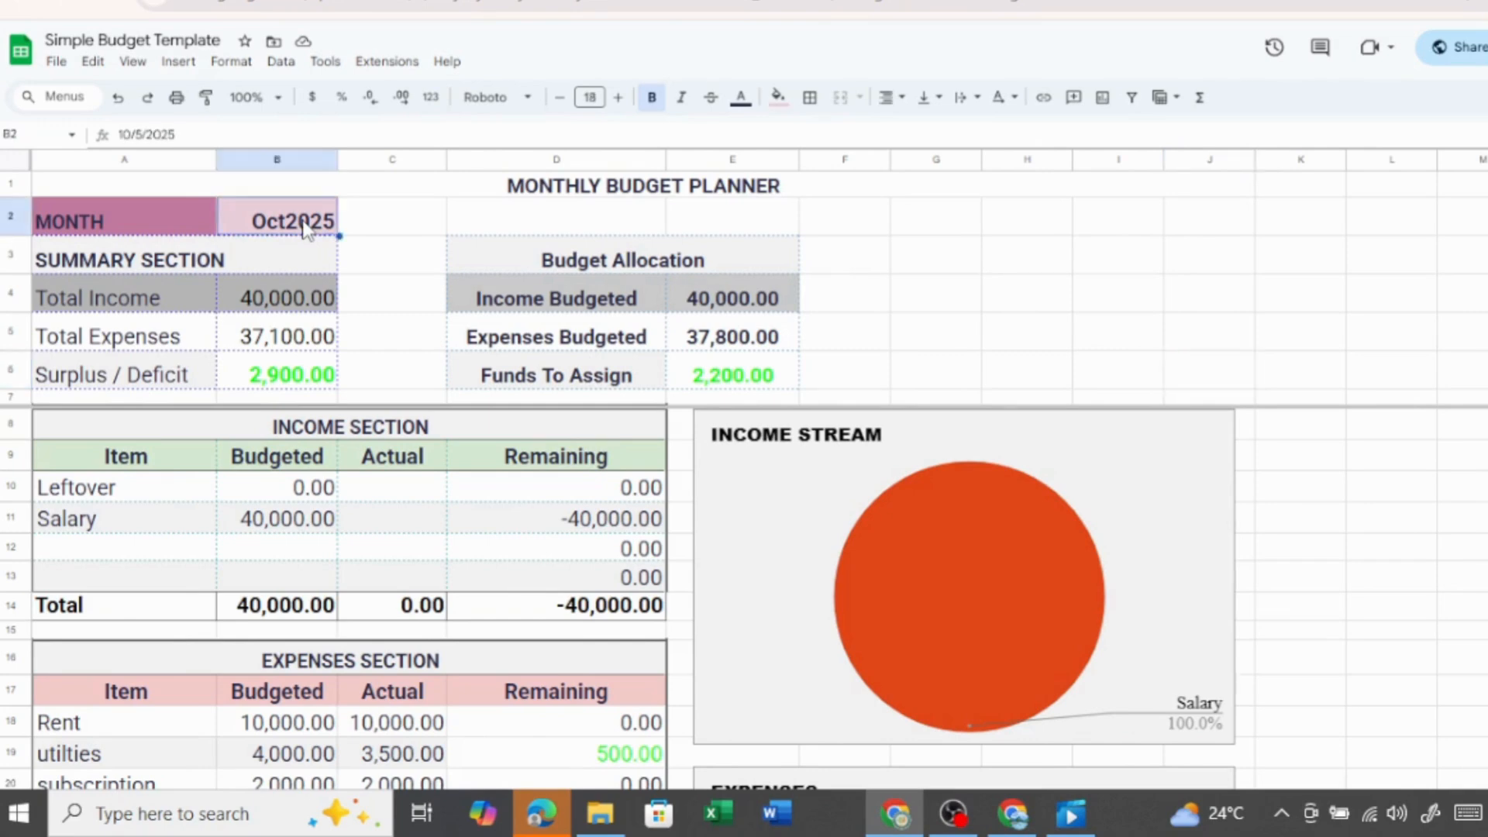
double_click(306, 230)
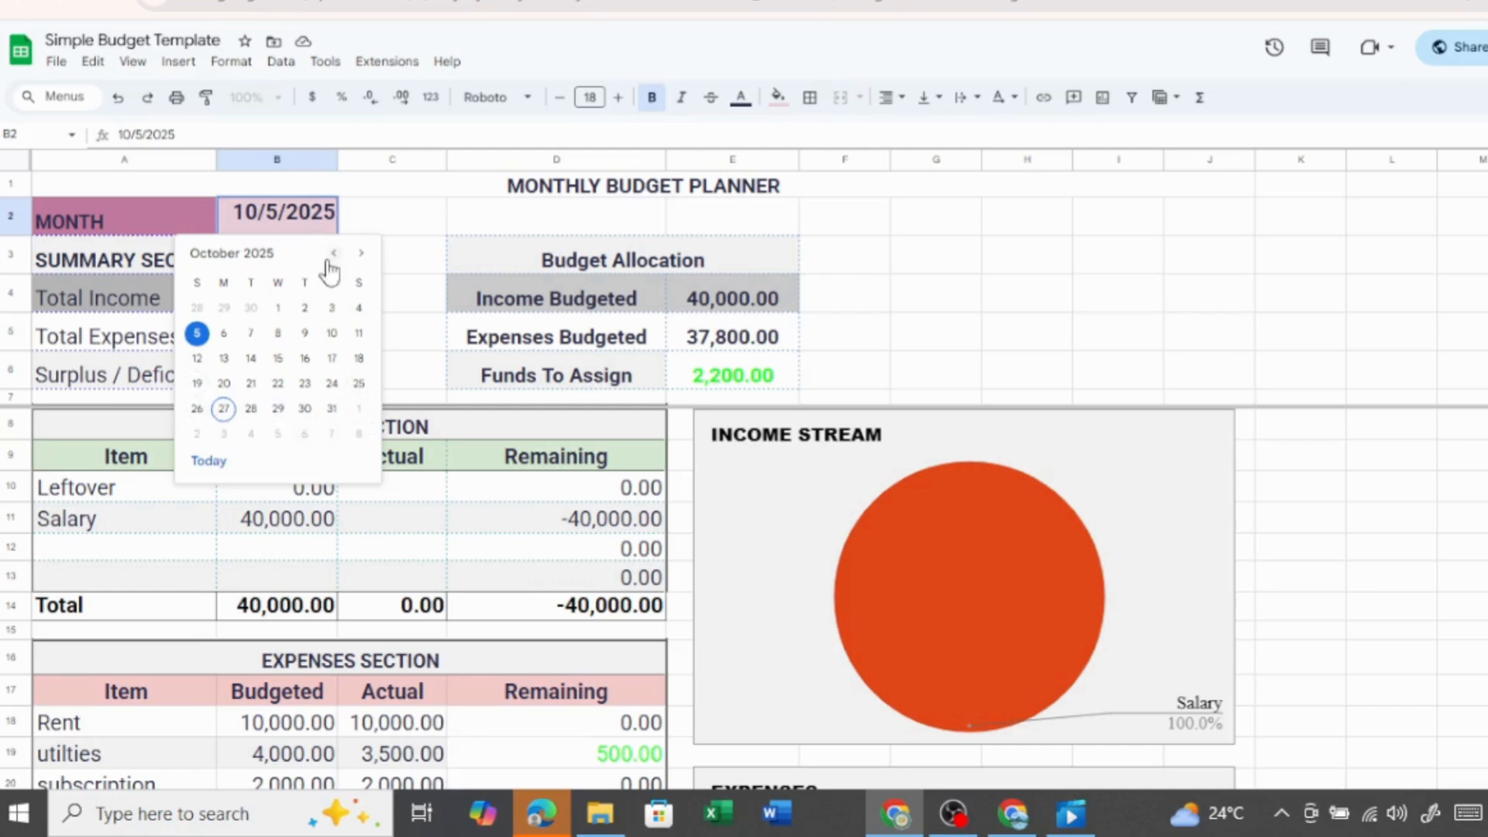
click(277, 308)
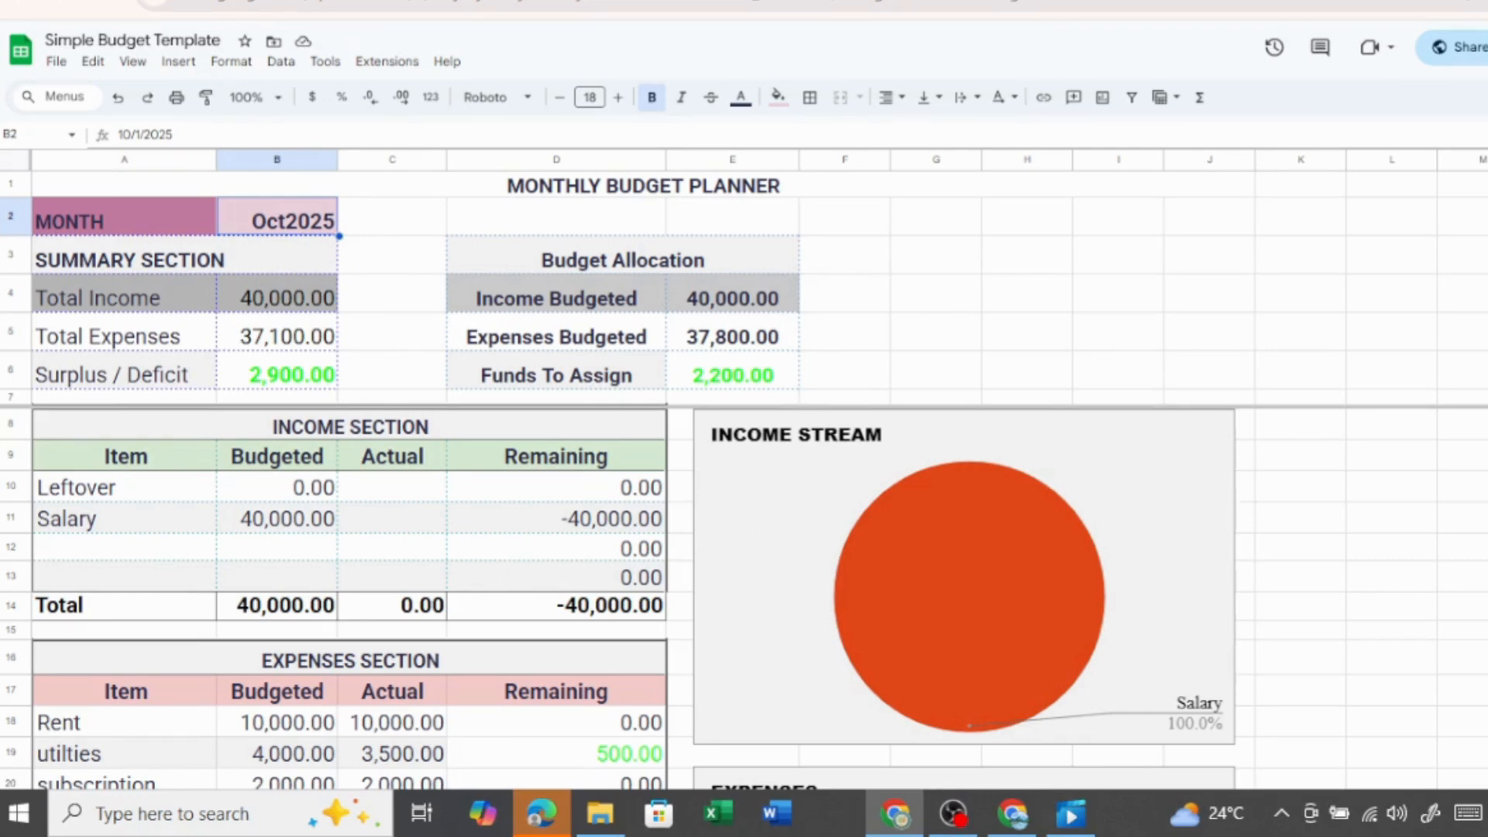
Step: Examine the income and expenses sections together with their charts
scroll(1122, 559, down, 3)
scroll(1123, 558, up, 3)
scroll(744, 597, down, 3)
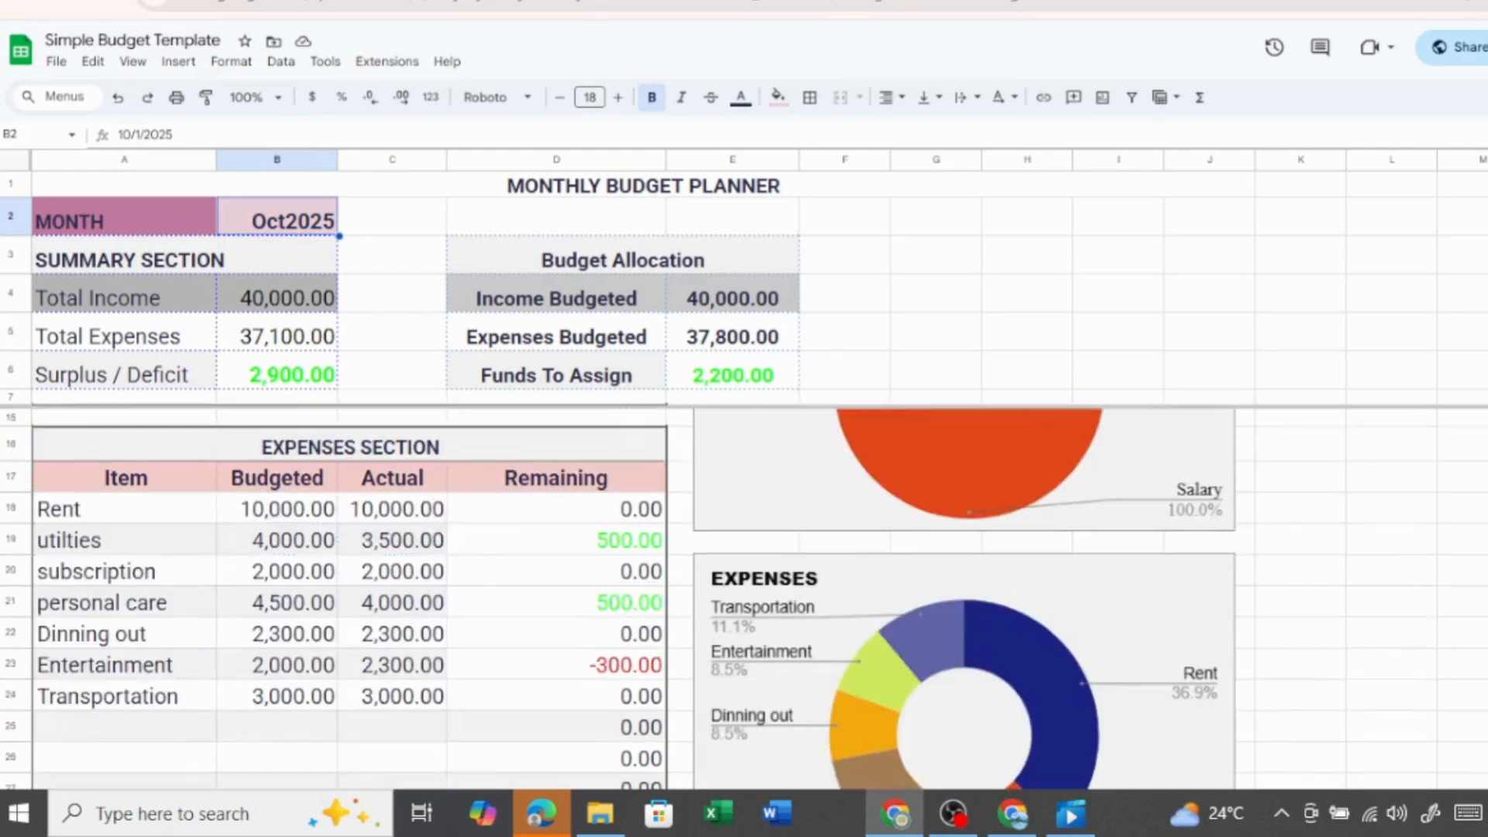
scroll(744, 597, down, 3)
scroll(744, 596, up, 5)
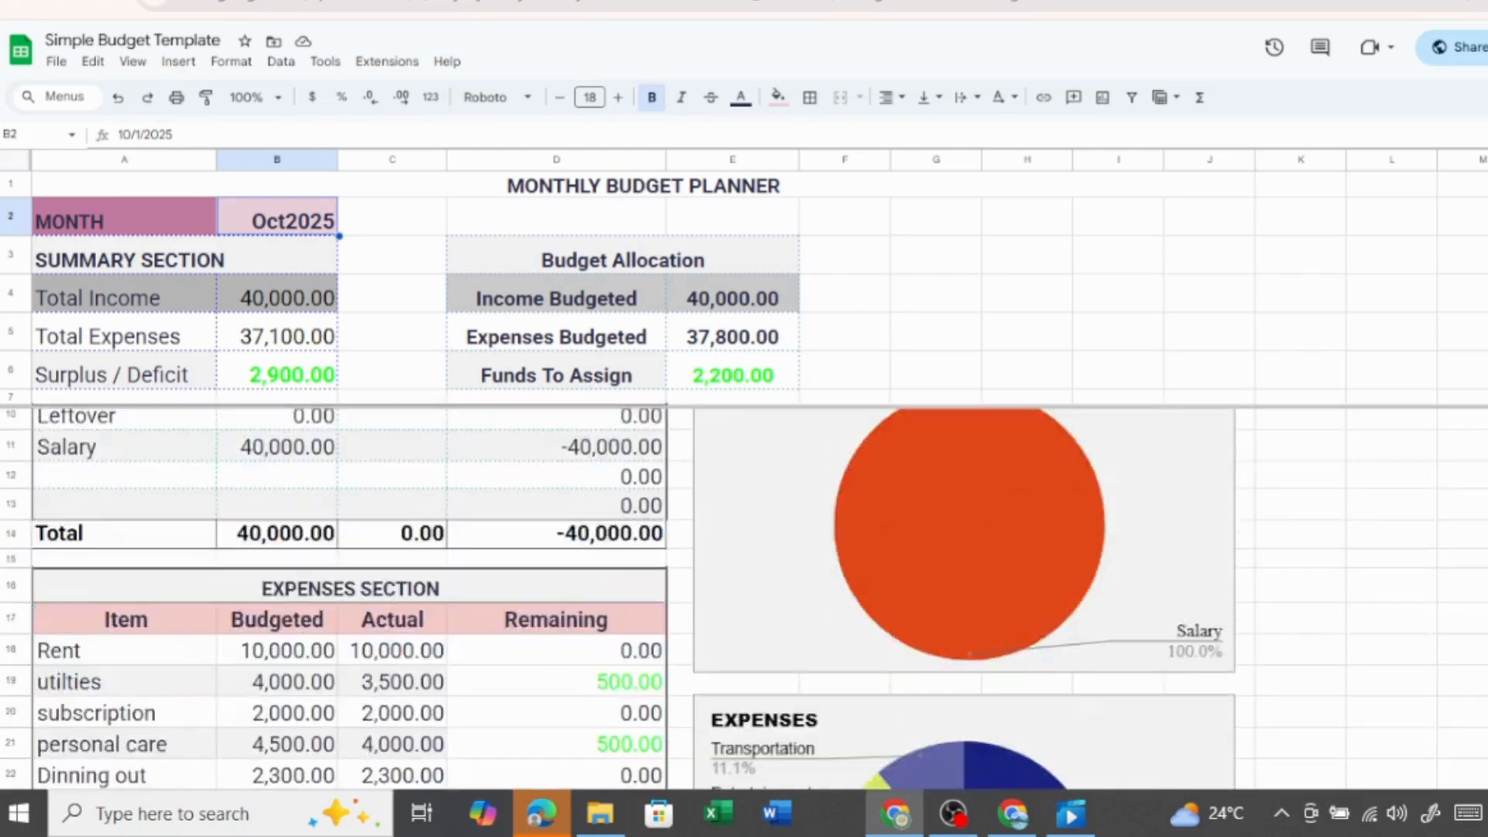
scroll(744, 596, down, 3)
scroll(726, 505, down, 1)
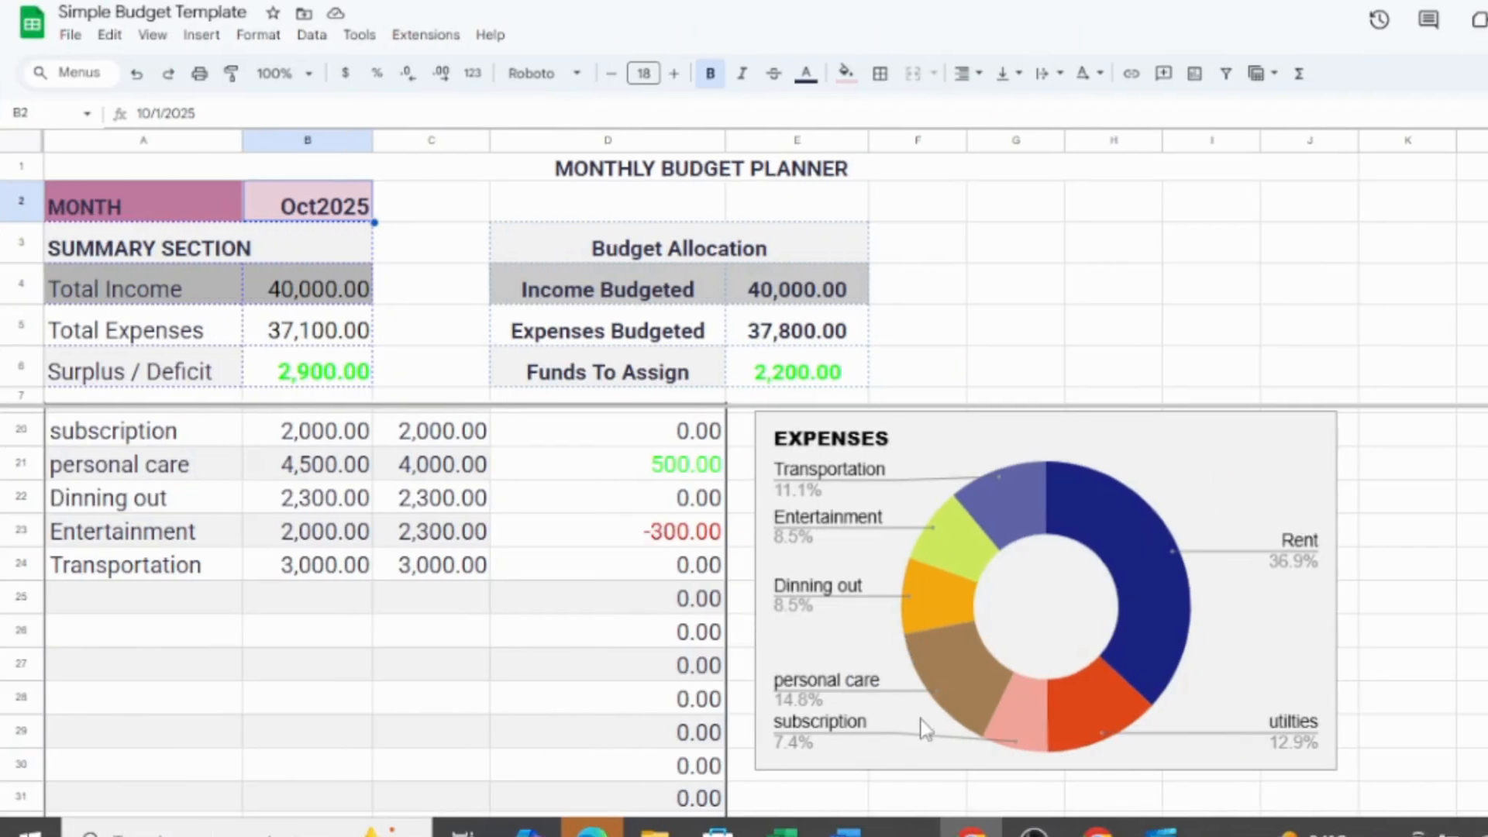
mouse_move(1480, 597)
mouse_down()
mouse_move(1485, 464)
mouse_move(1485, 597)
mouse_up()
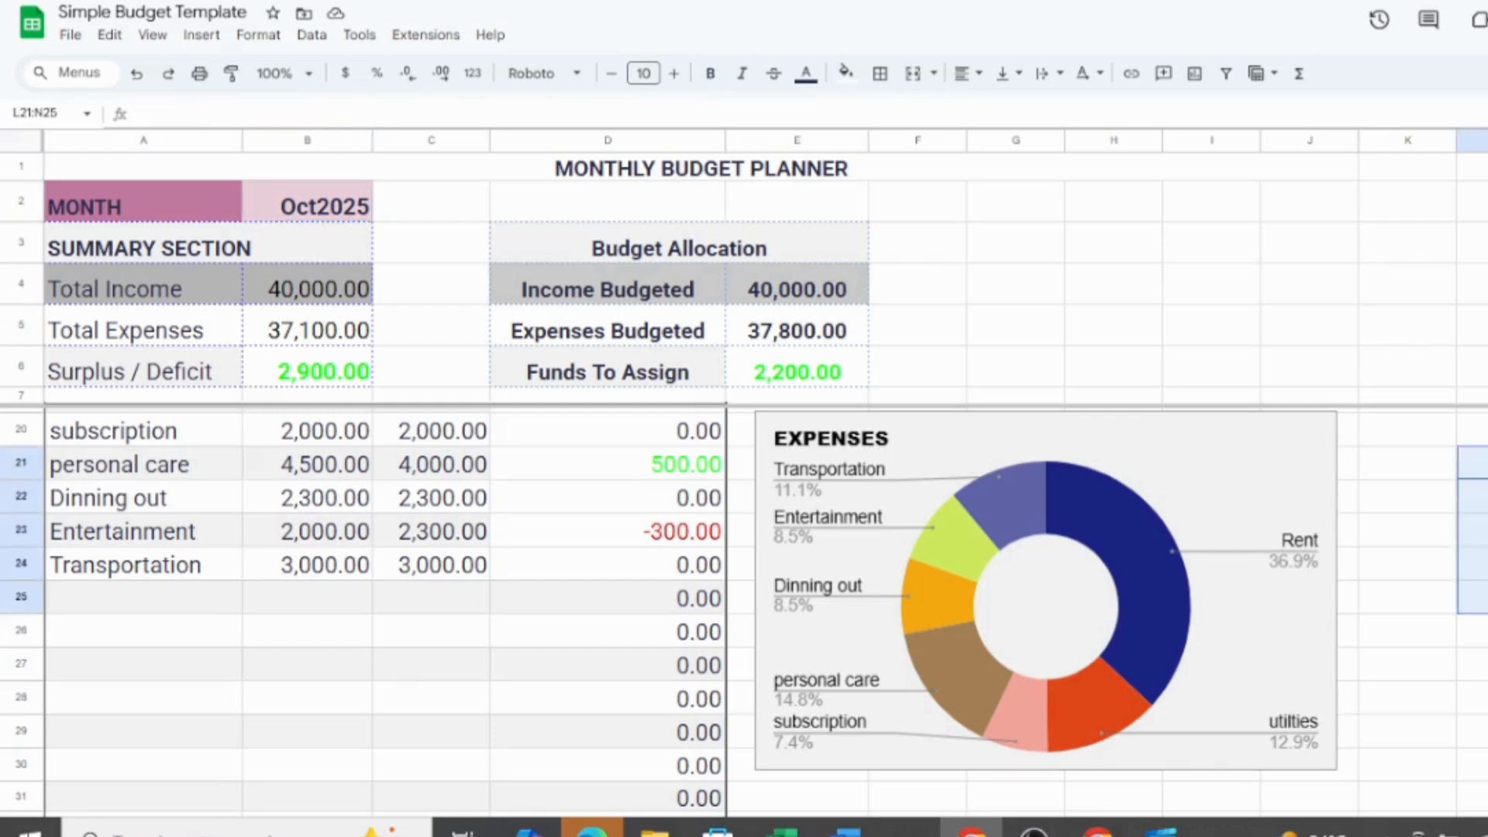
scroll(744, 612, up, 5)
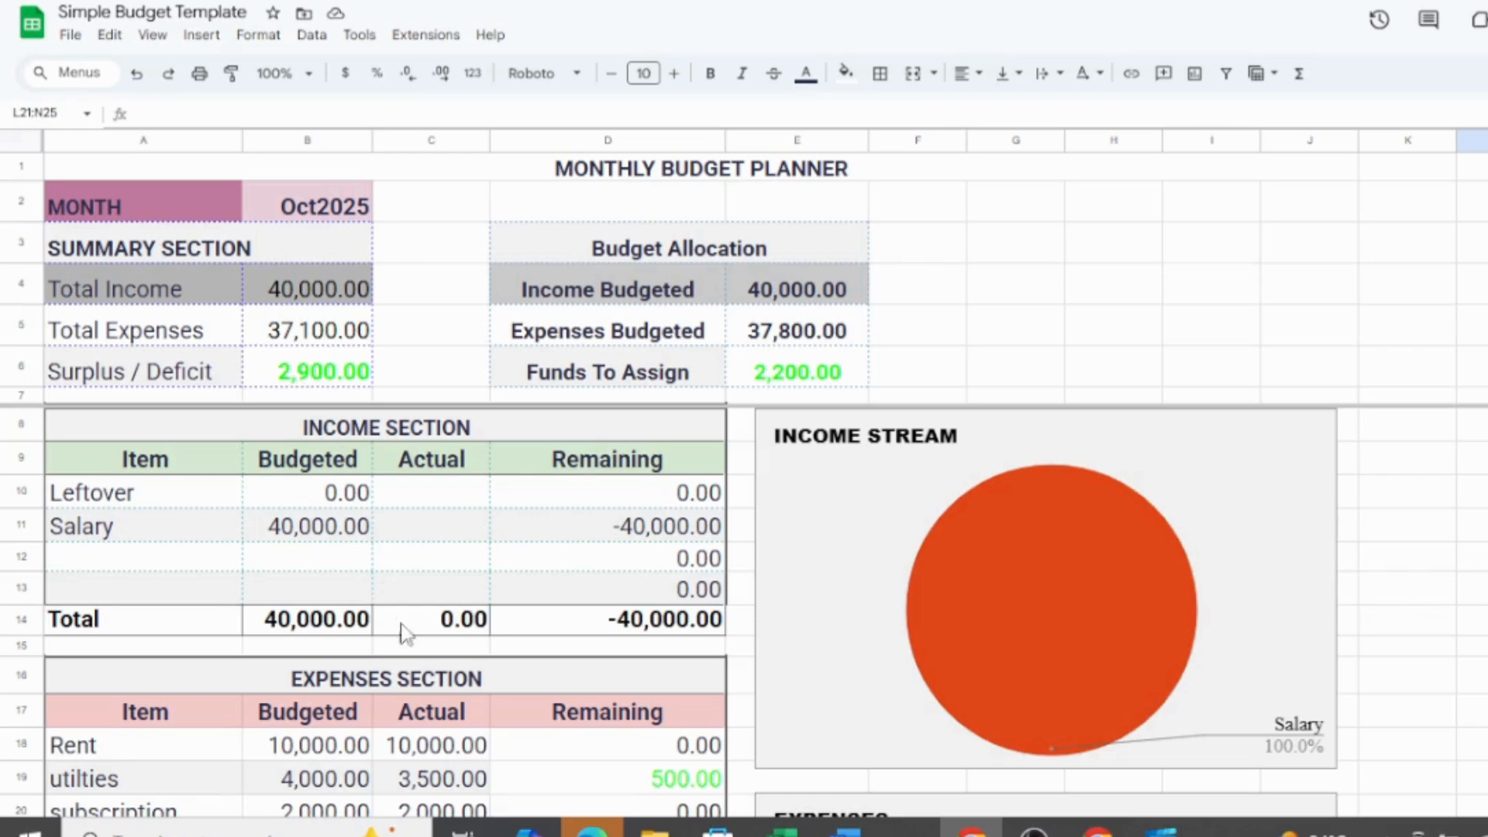
click(444, 690)
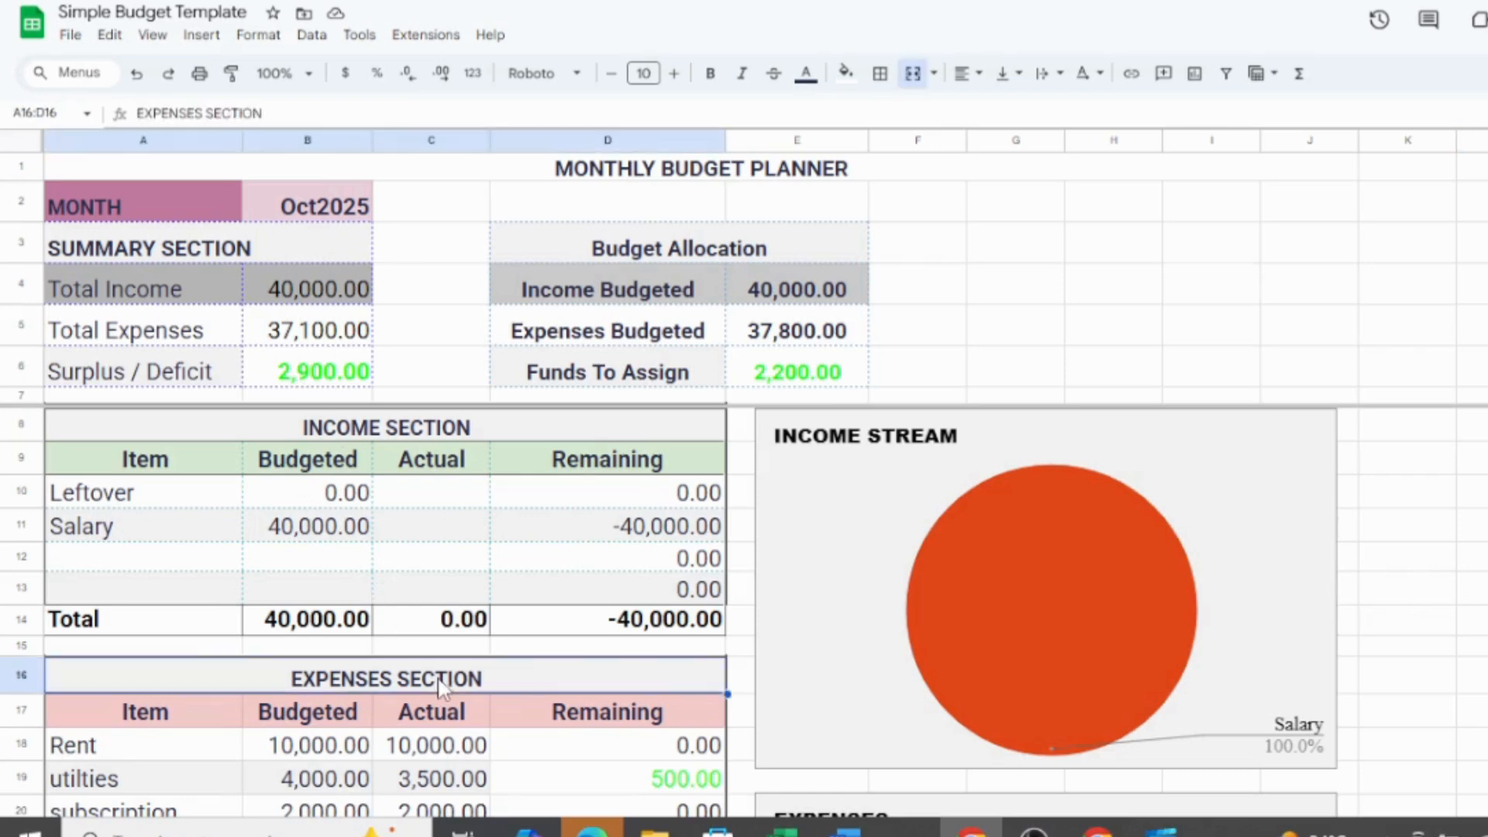
click(565, 759)
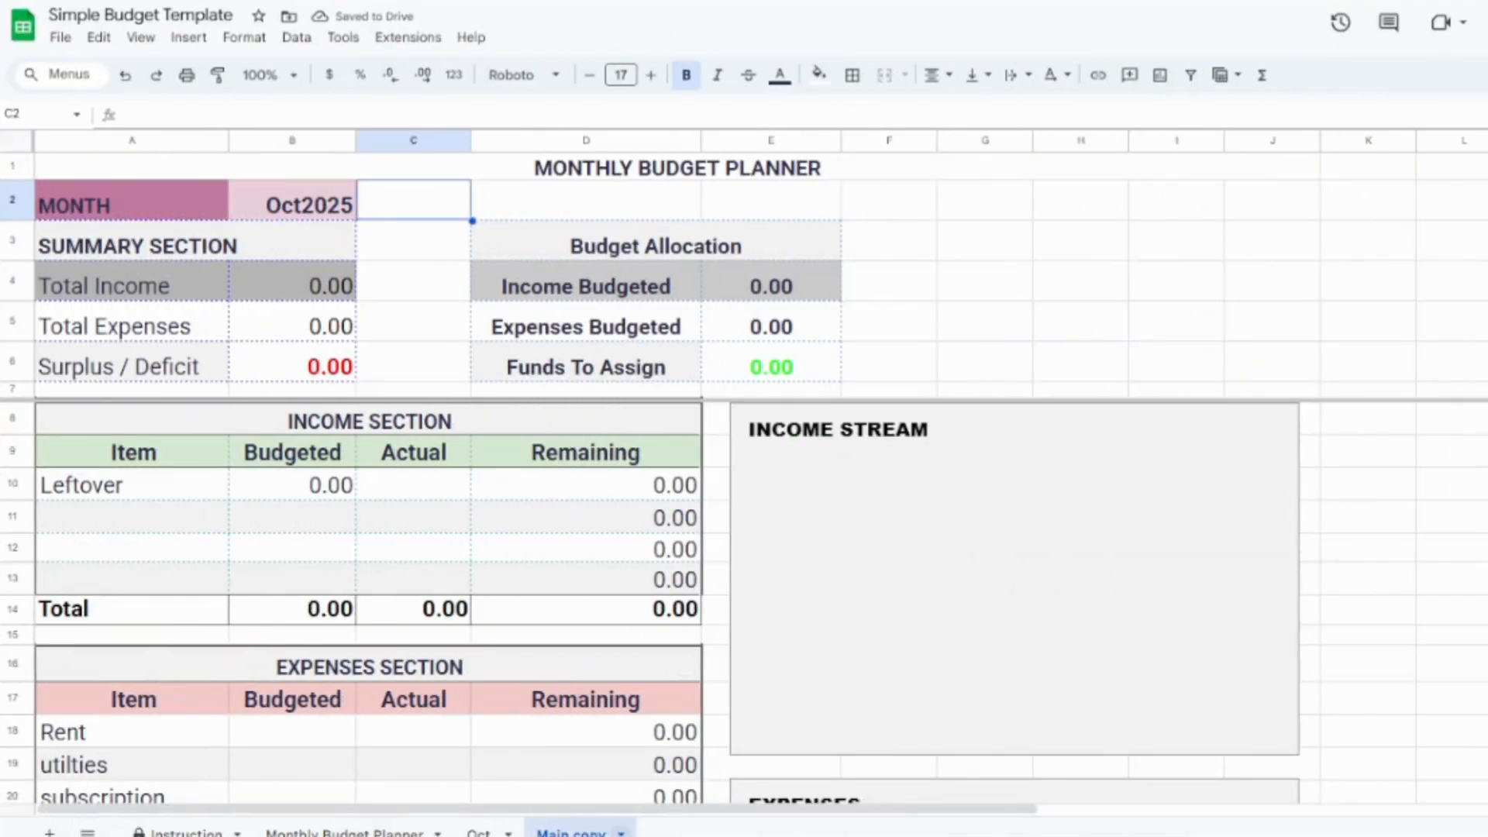
Step: Duplicate the Main copy sheet and rename the duplicate as Nov
click(194, 499)
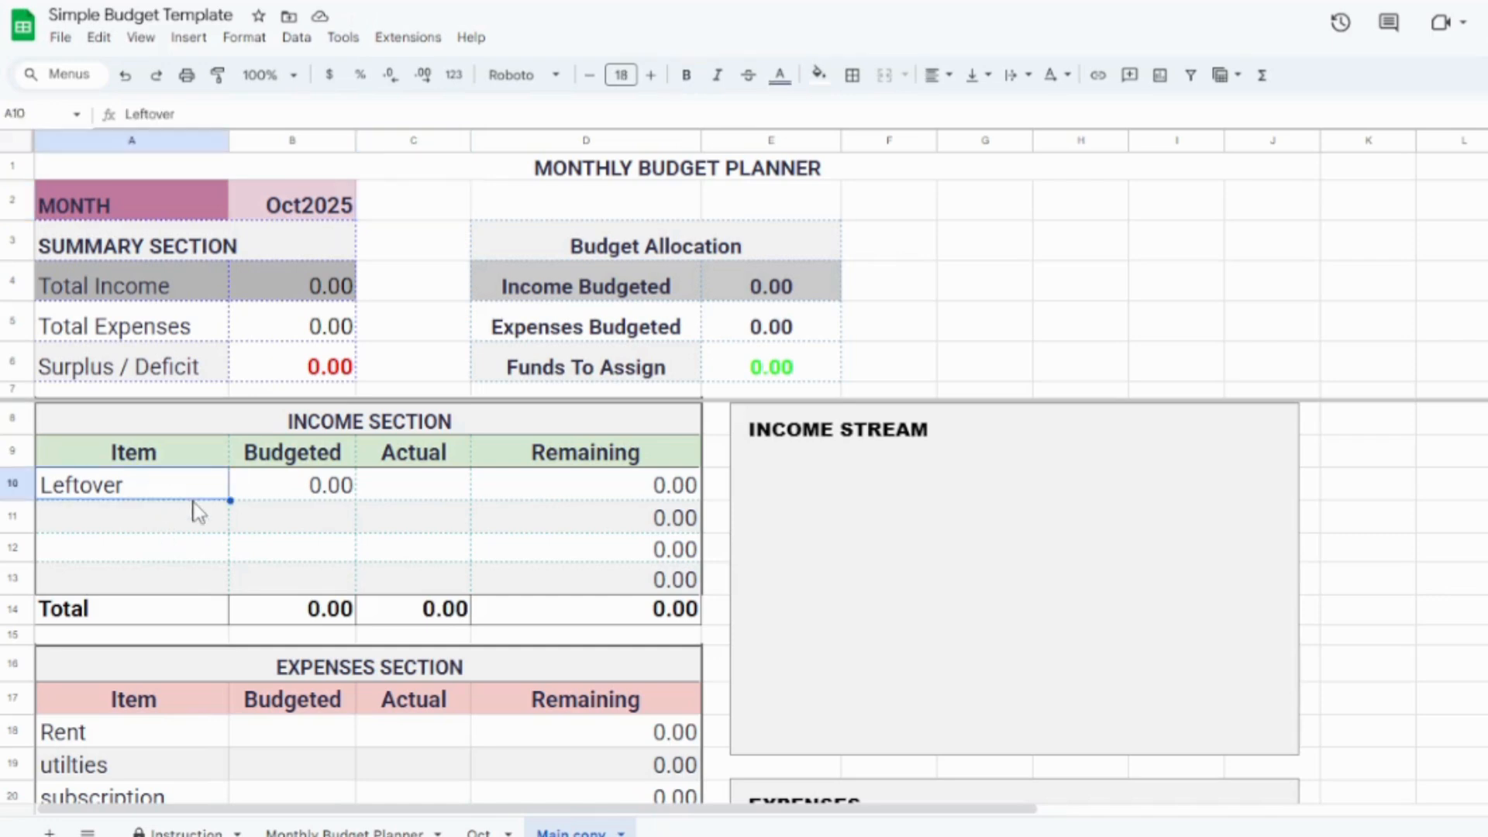
click(620, 832)
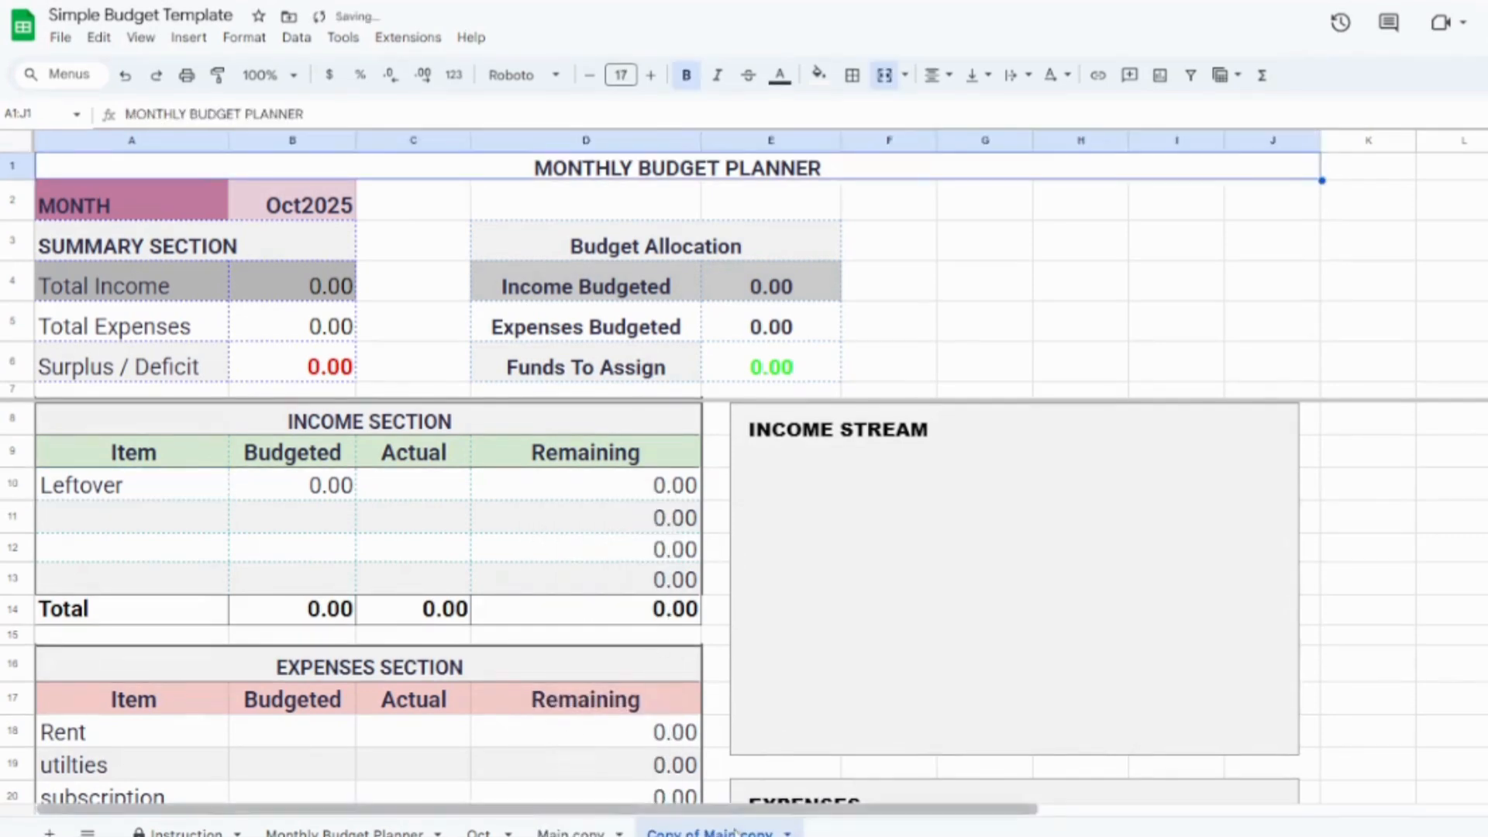
click(787, 832)
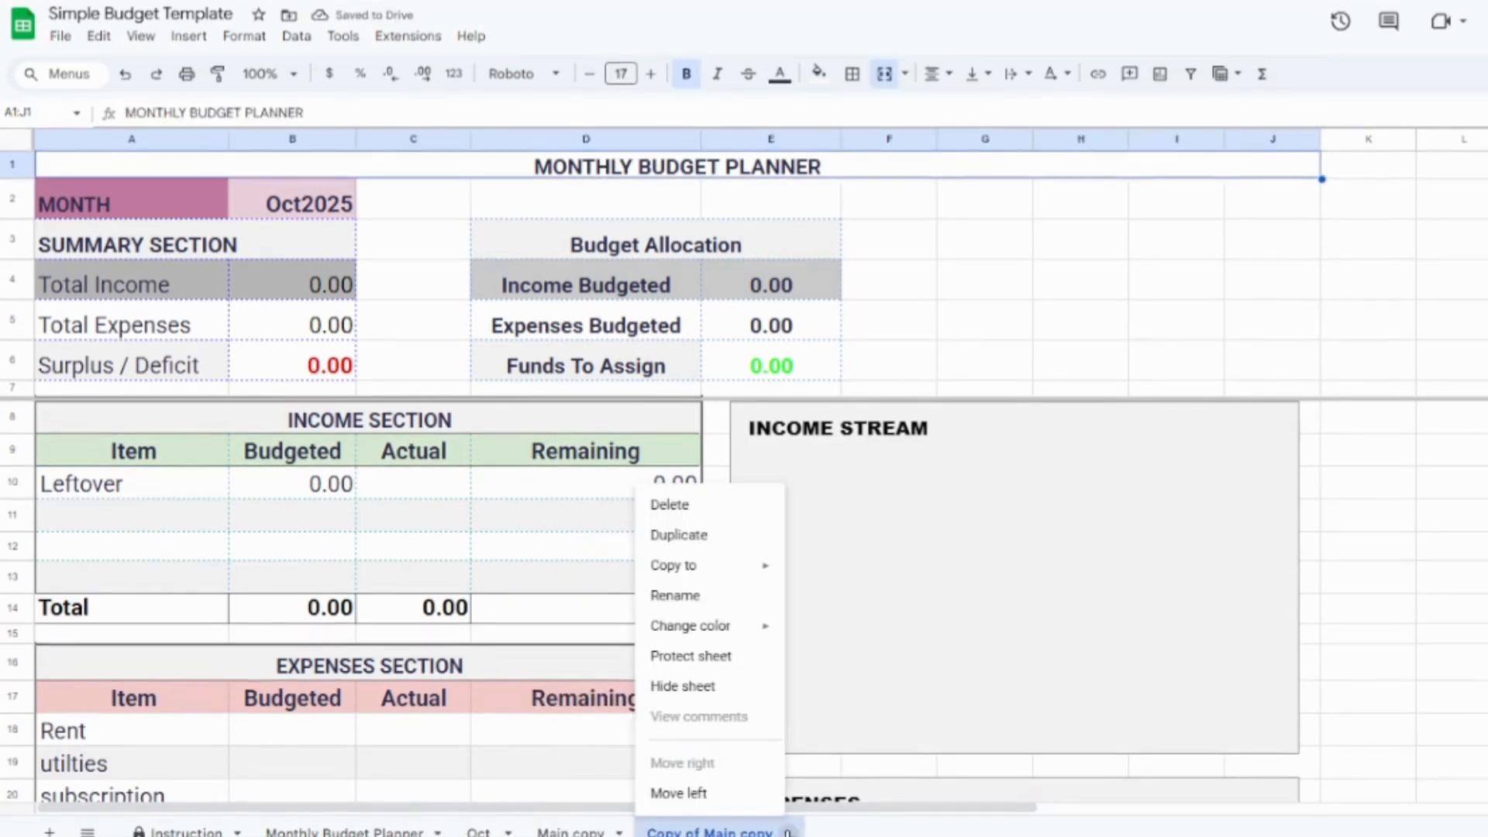
click(698, 596)
text(N)
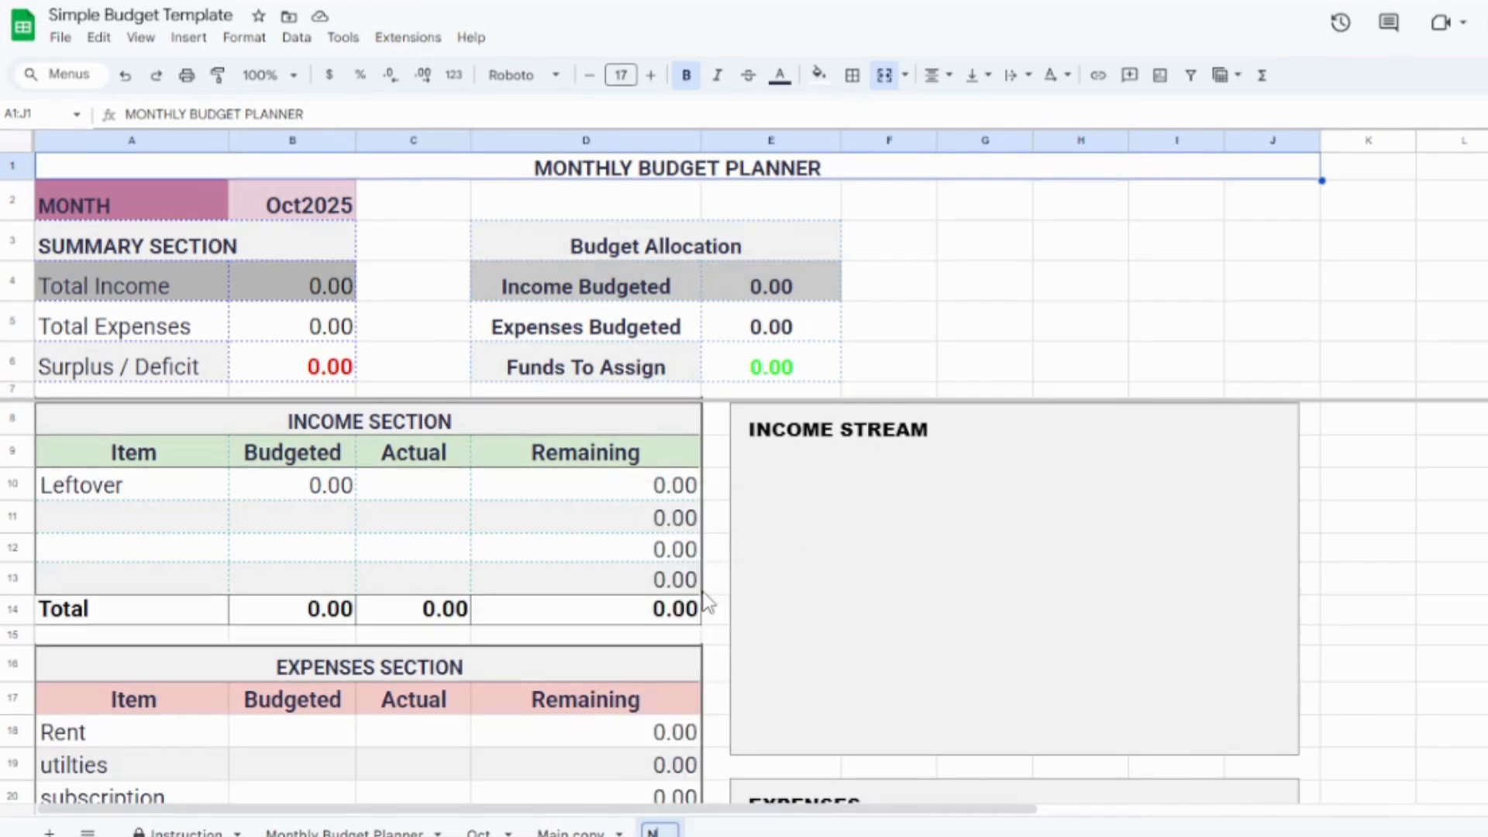
text(ov)
click(1404, 619)
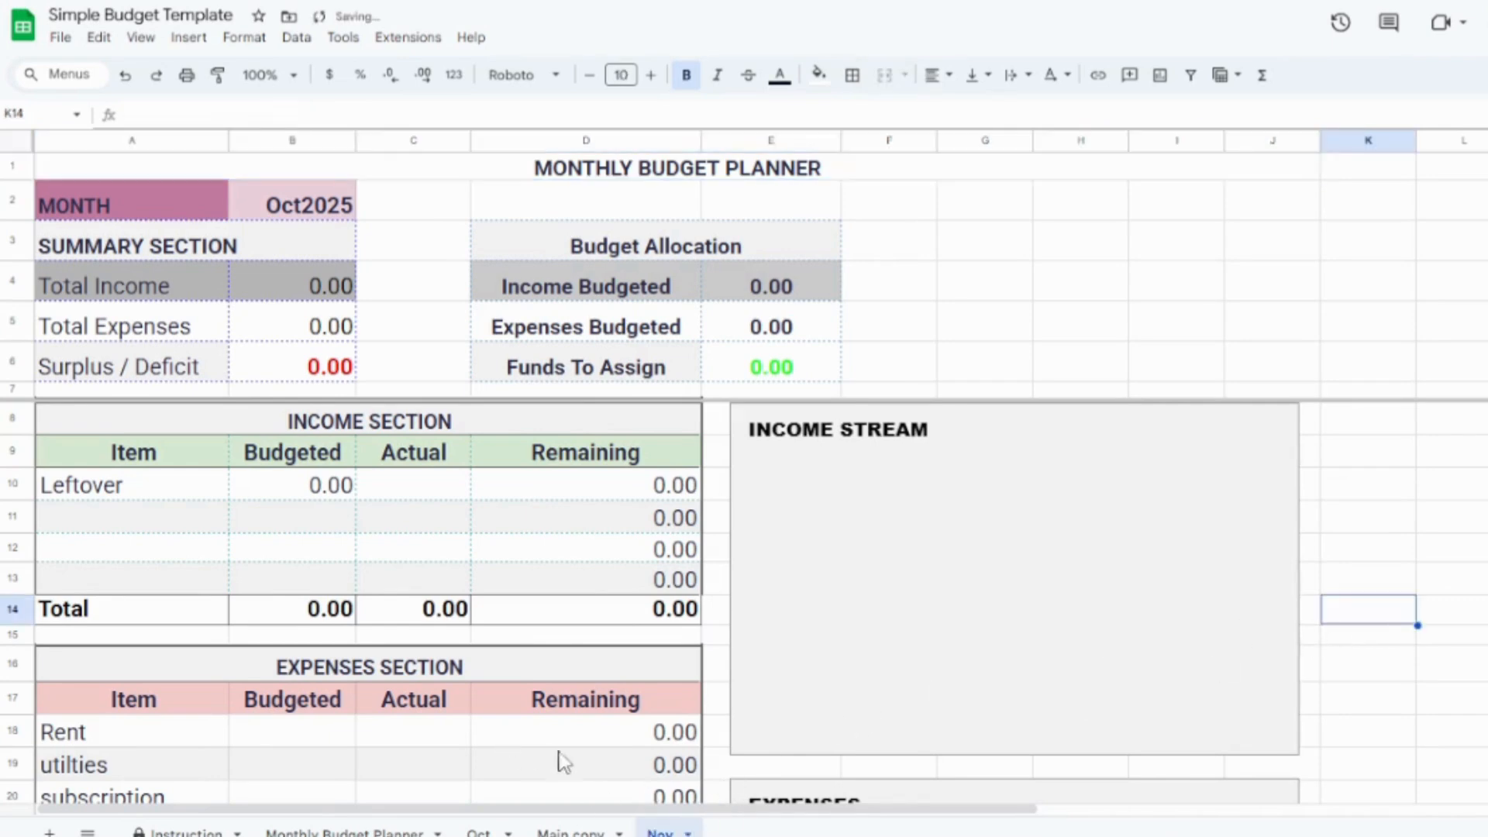
Step: Check the surplus on the Oct sheet and enter 2900 as the budgeted Leftover income on the Nov sheet
click(487, 828)
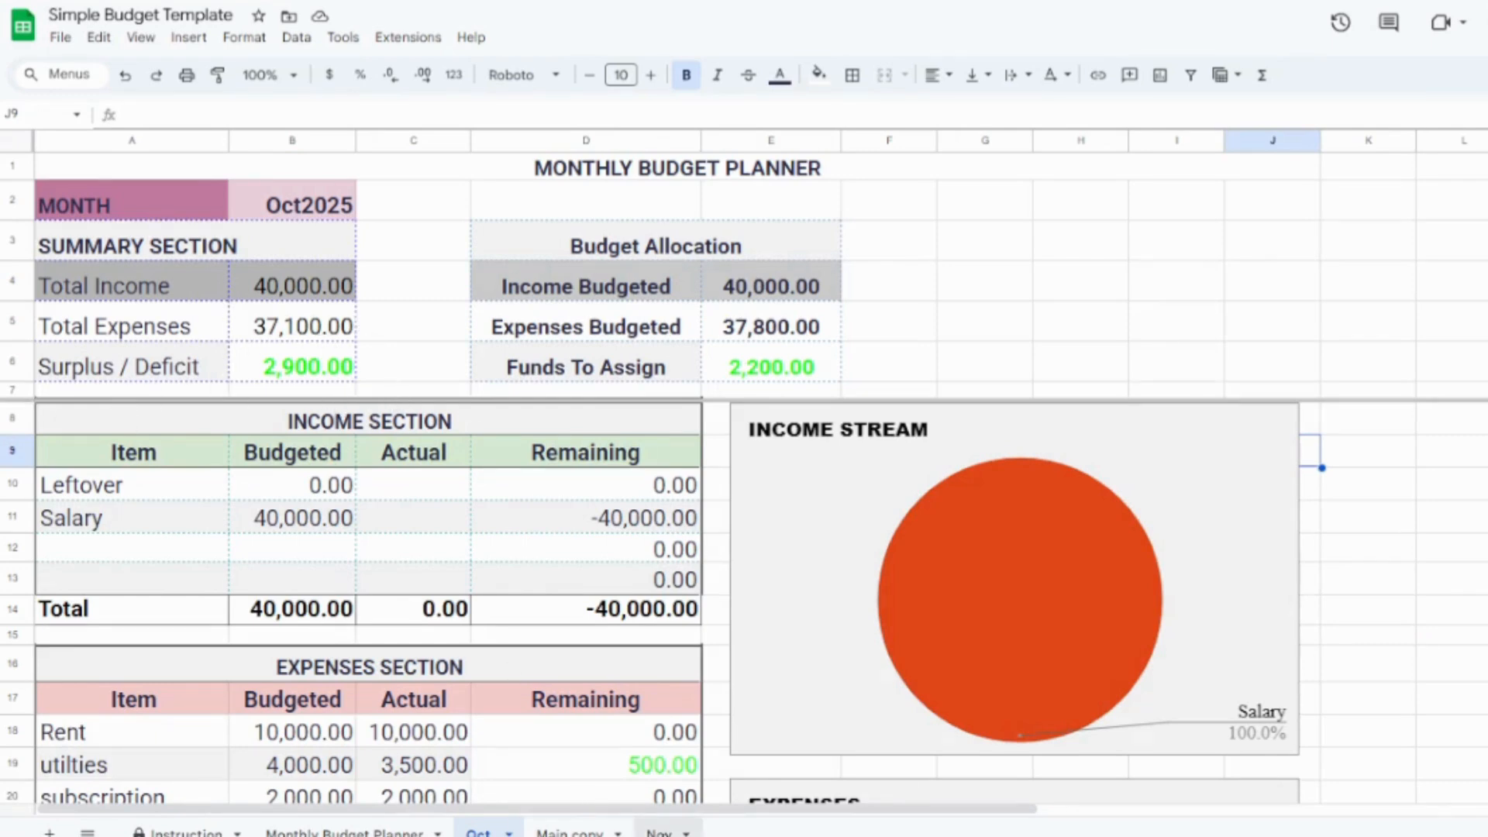
click(661, 832)
click(314, 492)
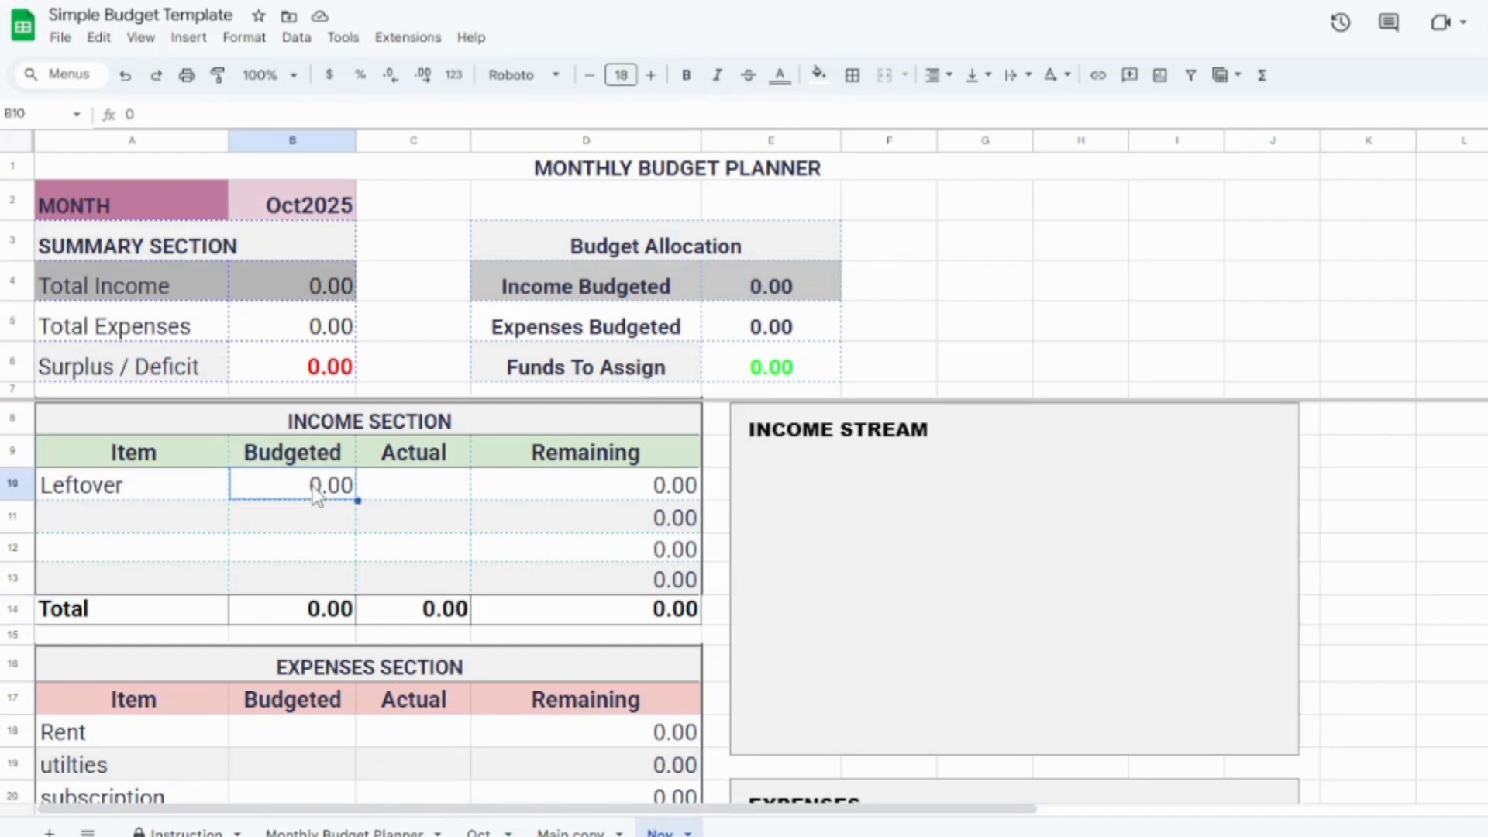
text(29000)
key(BackSpace)
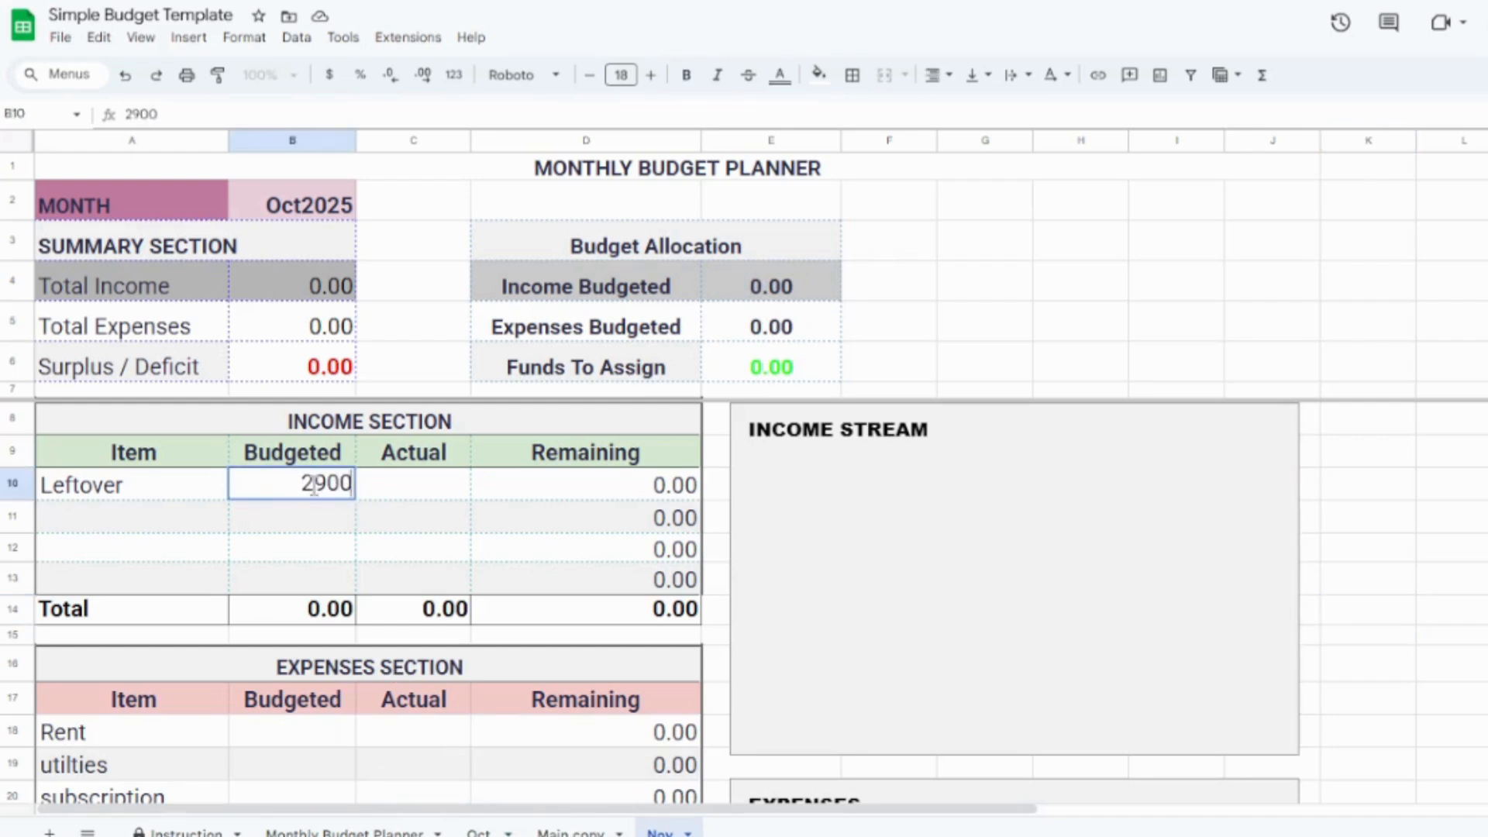
click(319, 518)
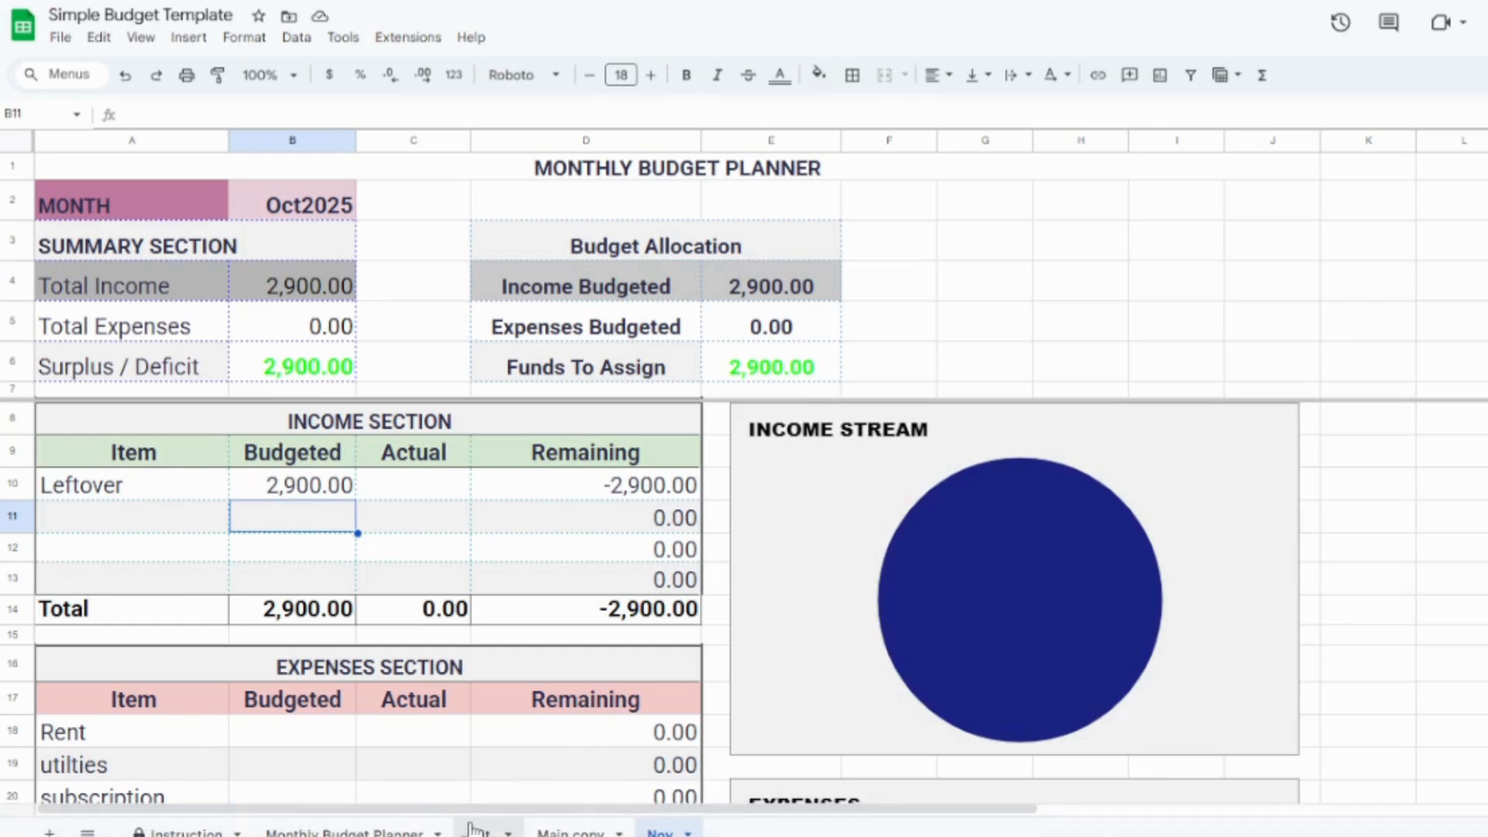
Step: Return to the Oct sheet and review its income, expenses, and savings and debts sections
click(480, 831)
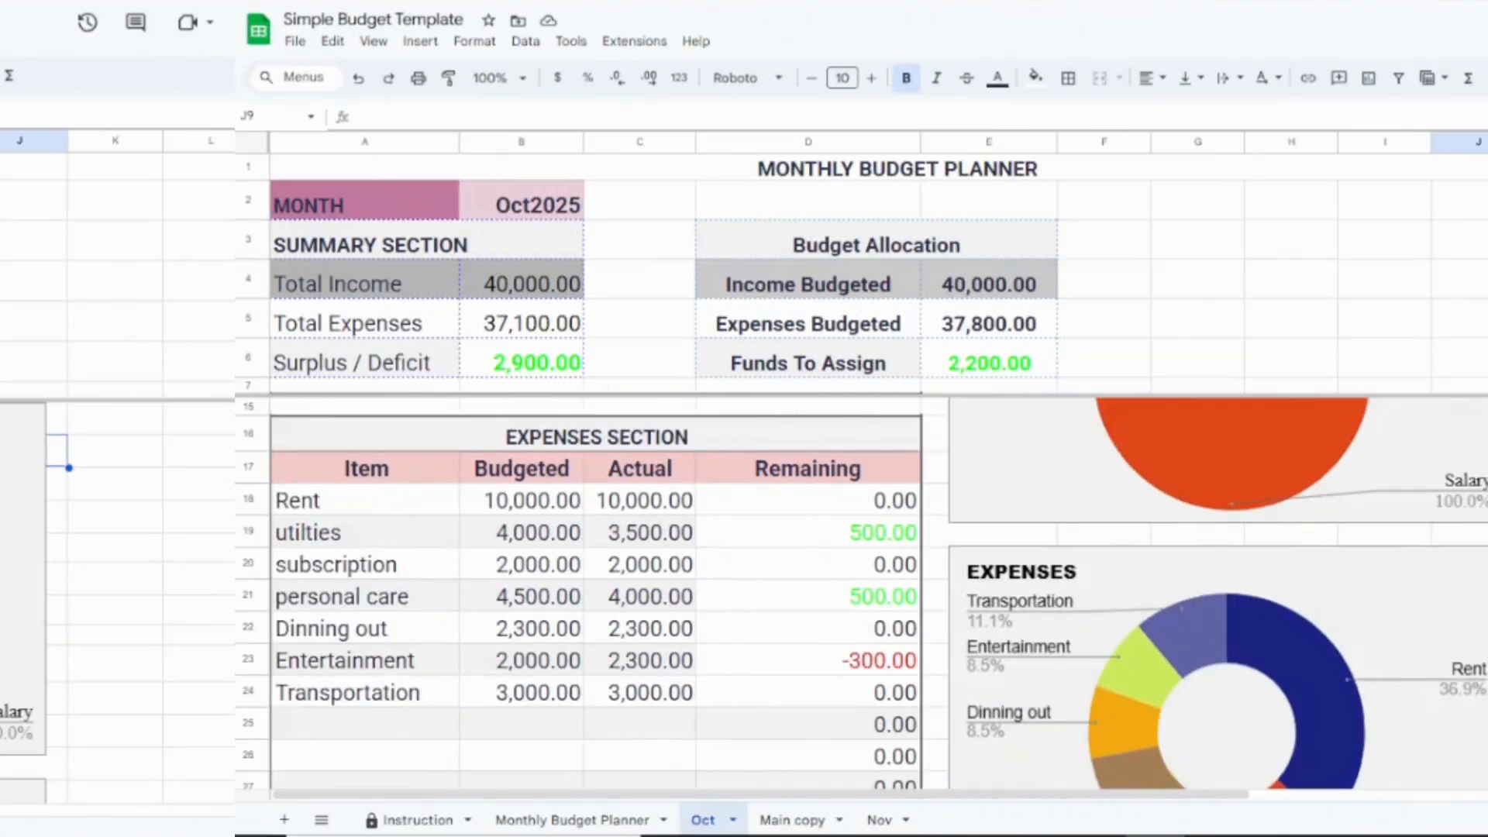
scroll(745, 605, down, 3)
scroll(744, 604, up, 2)
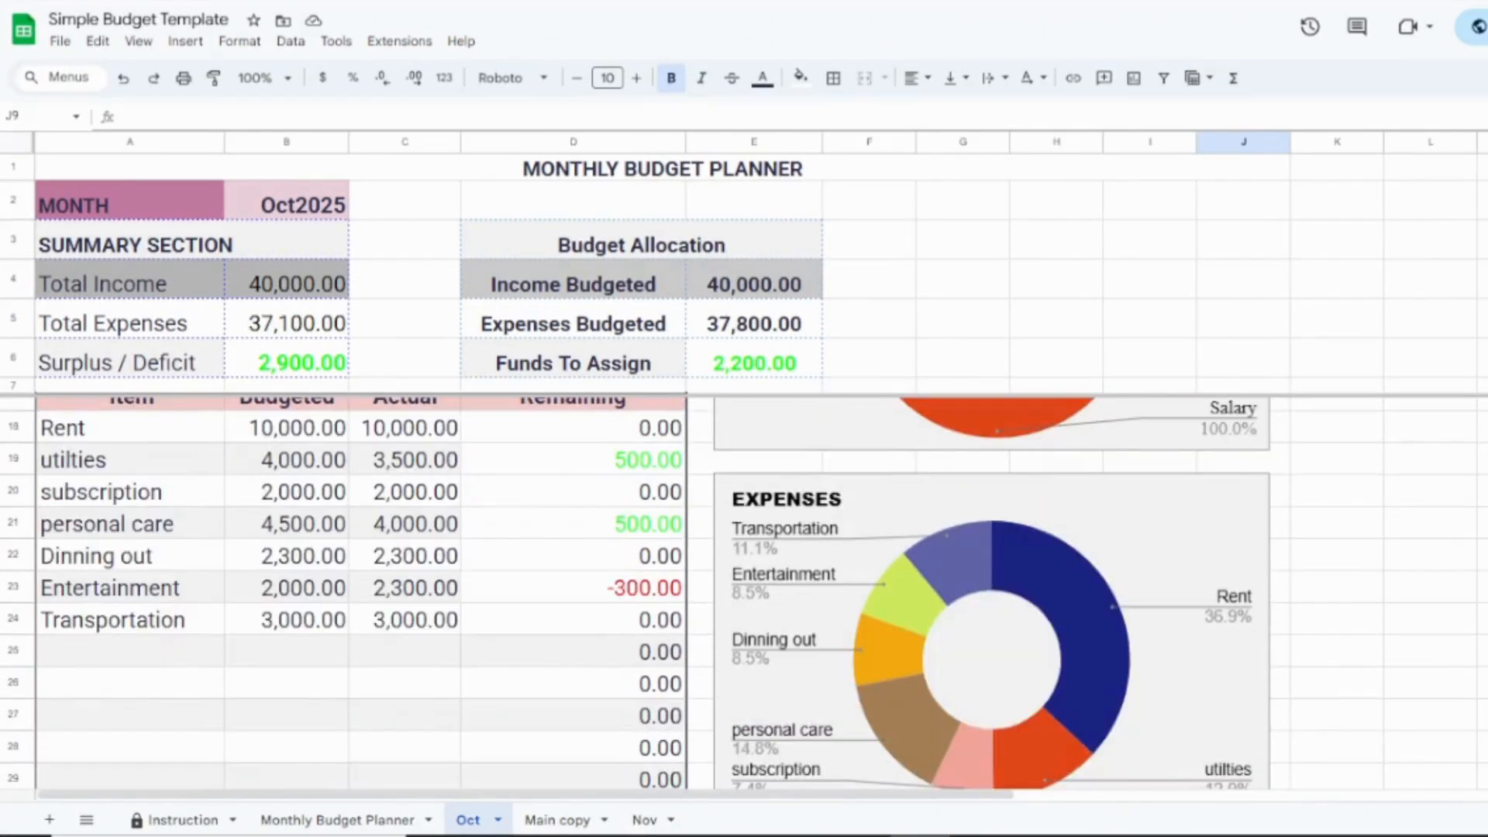
scroll(744, 589, down, 6)
scroll(744, 589, up, 3)
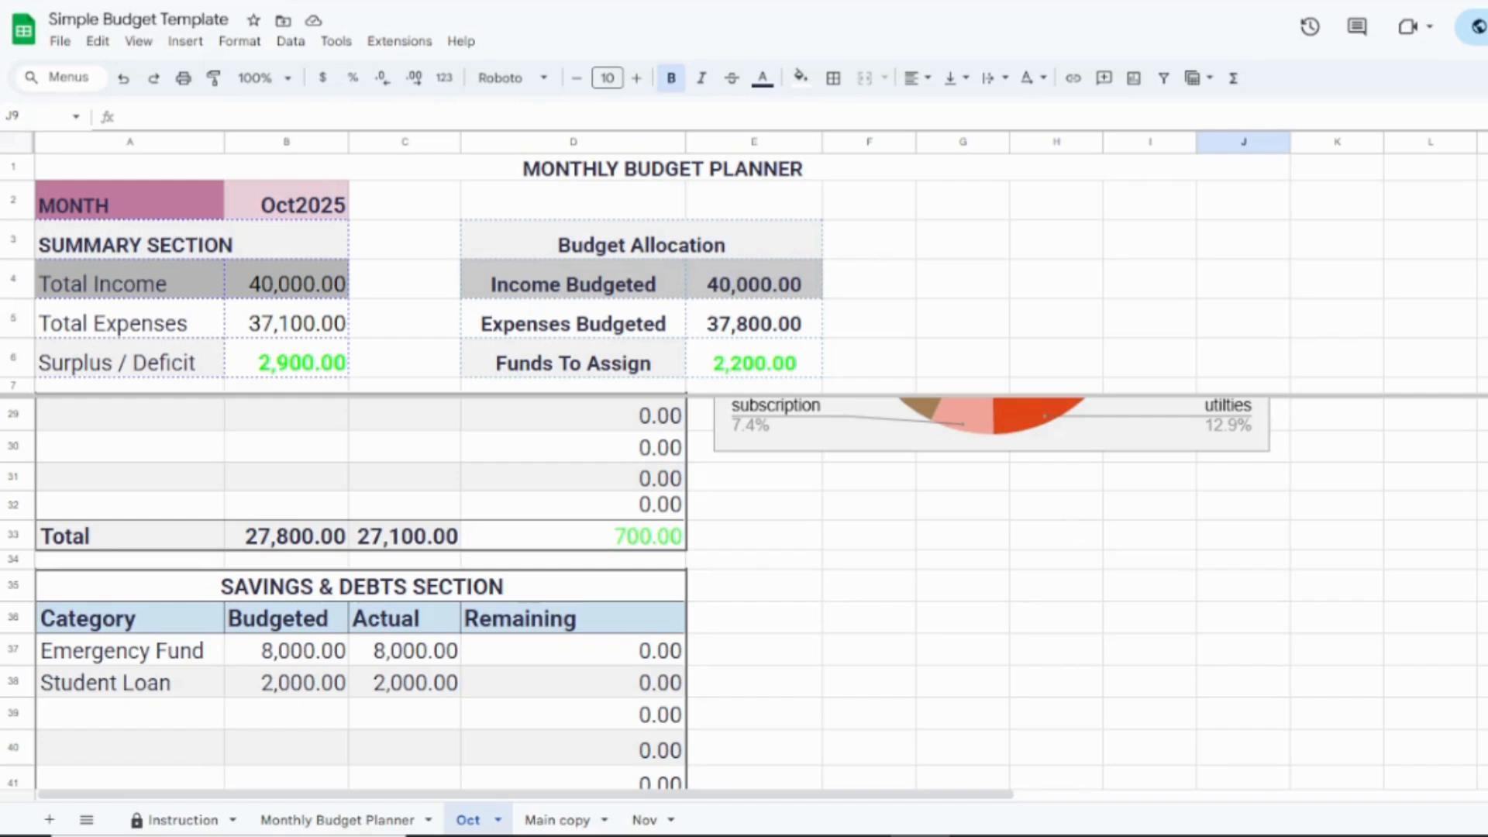
scroll(744, 589, up, 9)
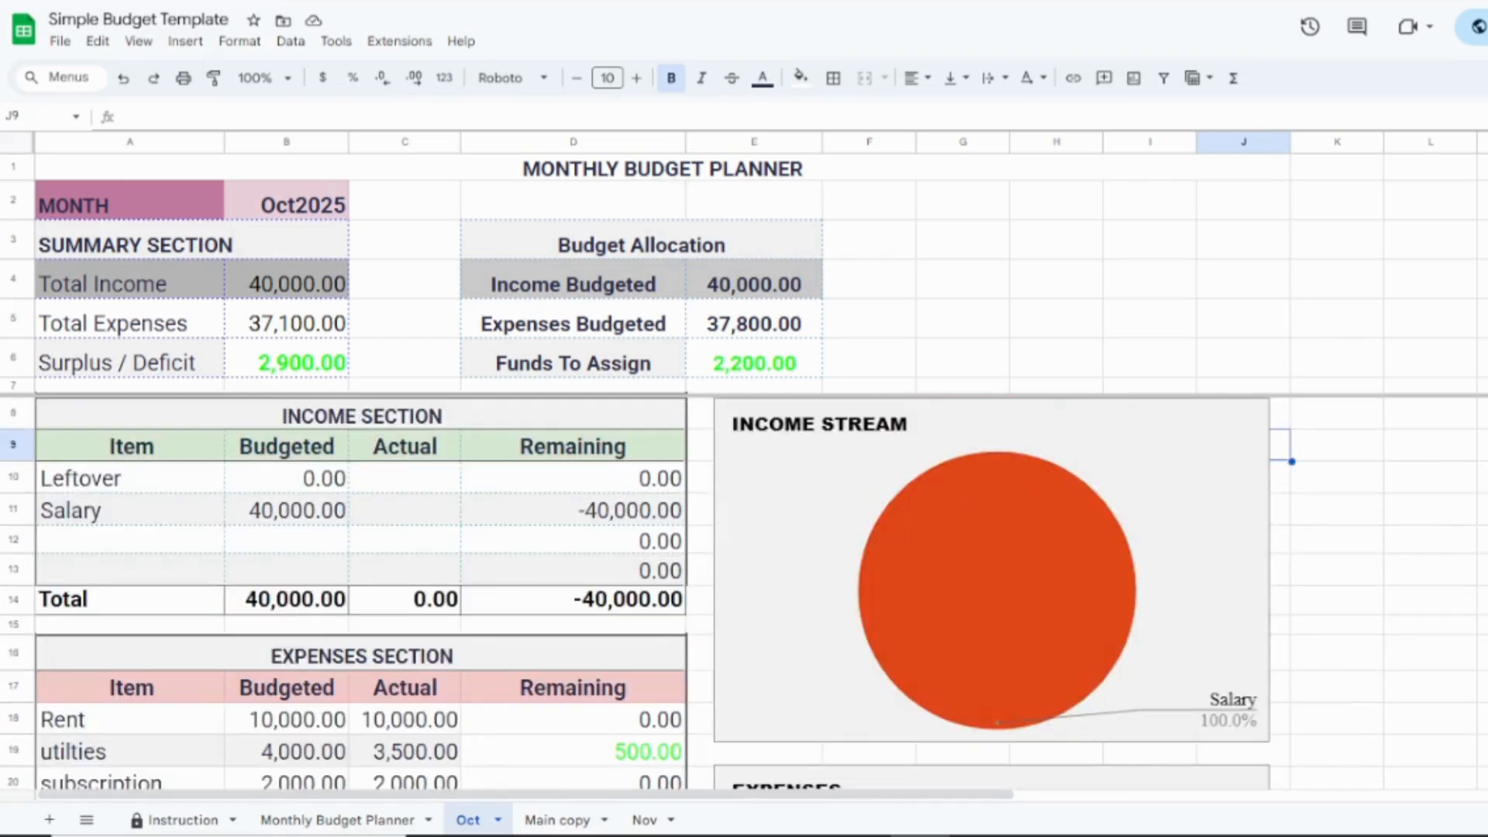
click(1487, 478)
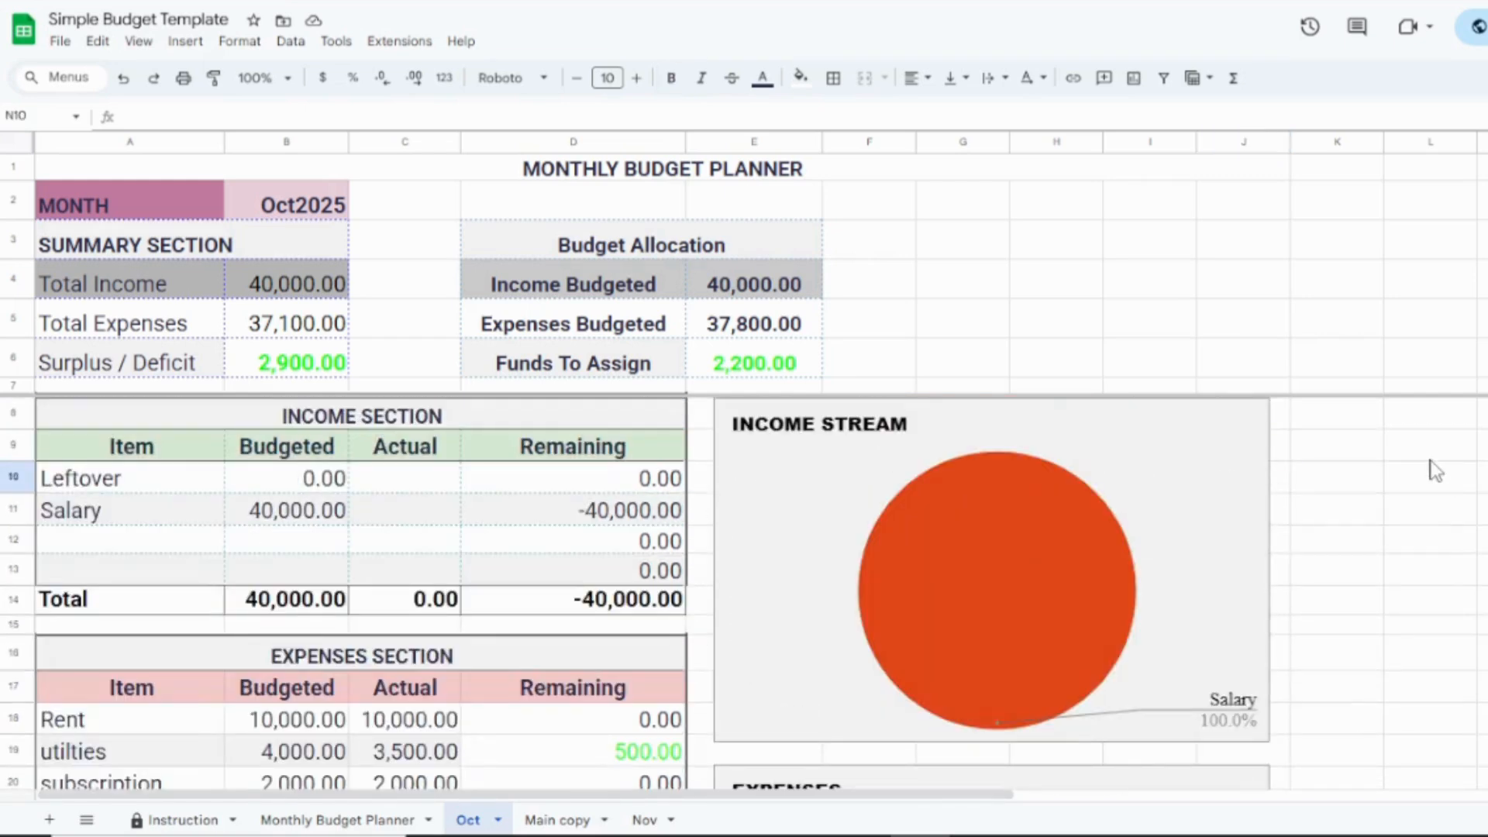